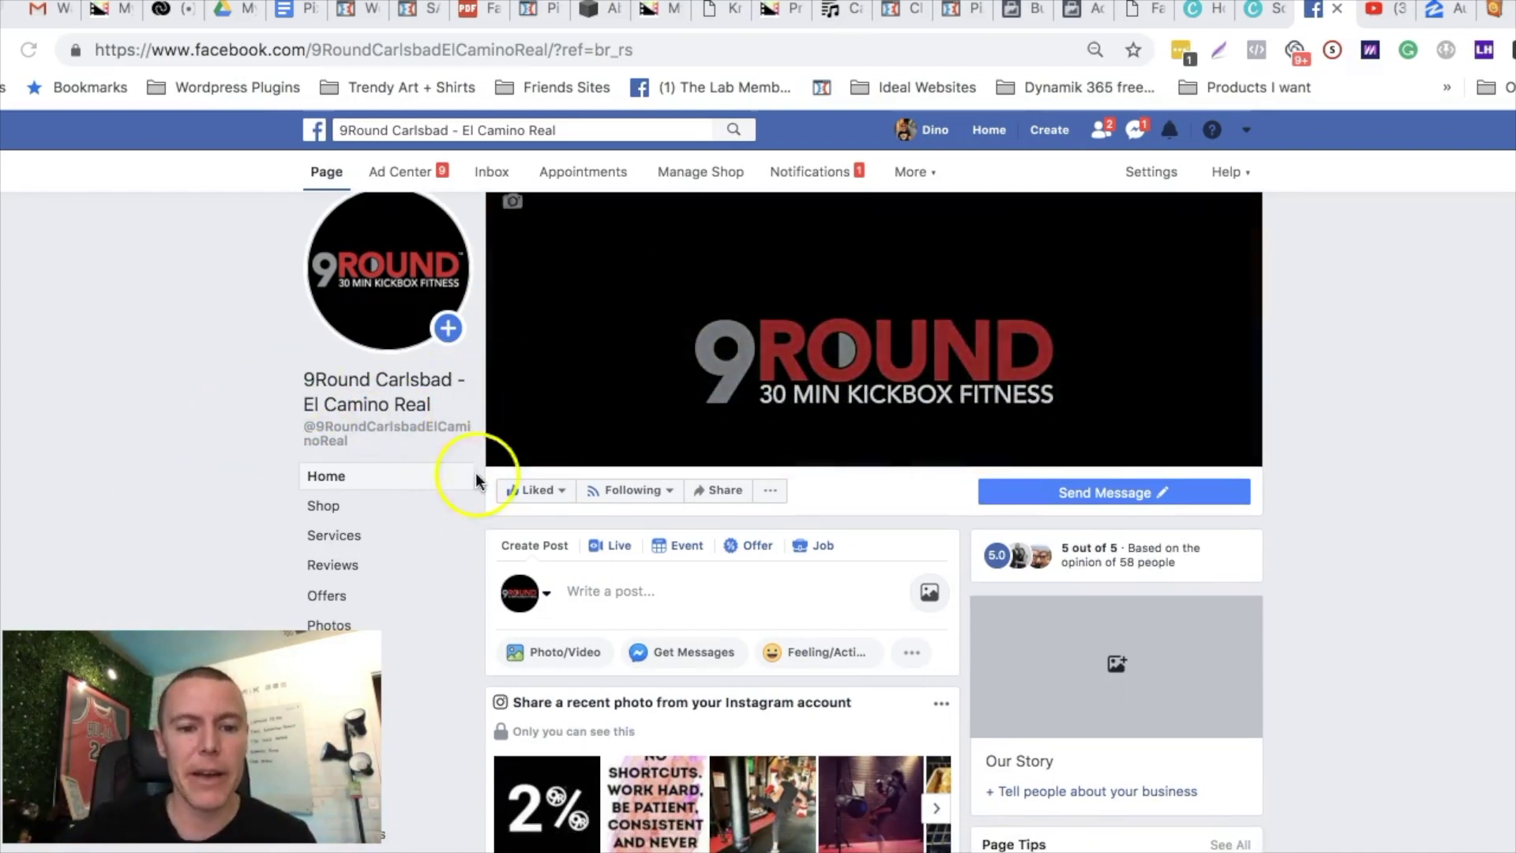
Step: Open the Videos section of the 9Round Carlsbad Facebook page
{"action": "scroll", "coordinate": [464, 493], "scroll_direction": "down", "scroll_amount": 3}
{"action": "scroll", "coordinate": [363, 415], "scroll_direction": "up", "scroll_amount": 3}
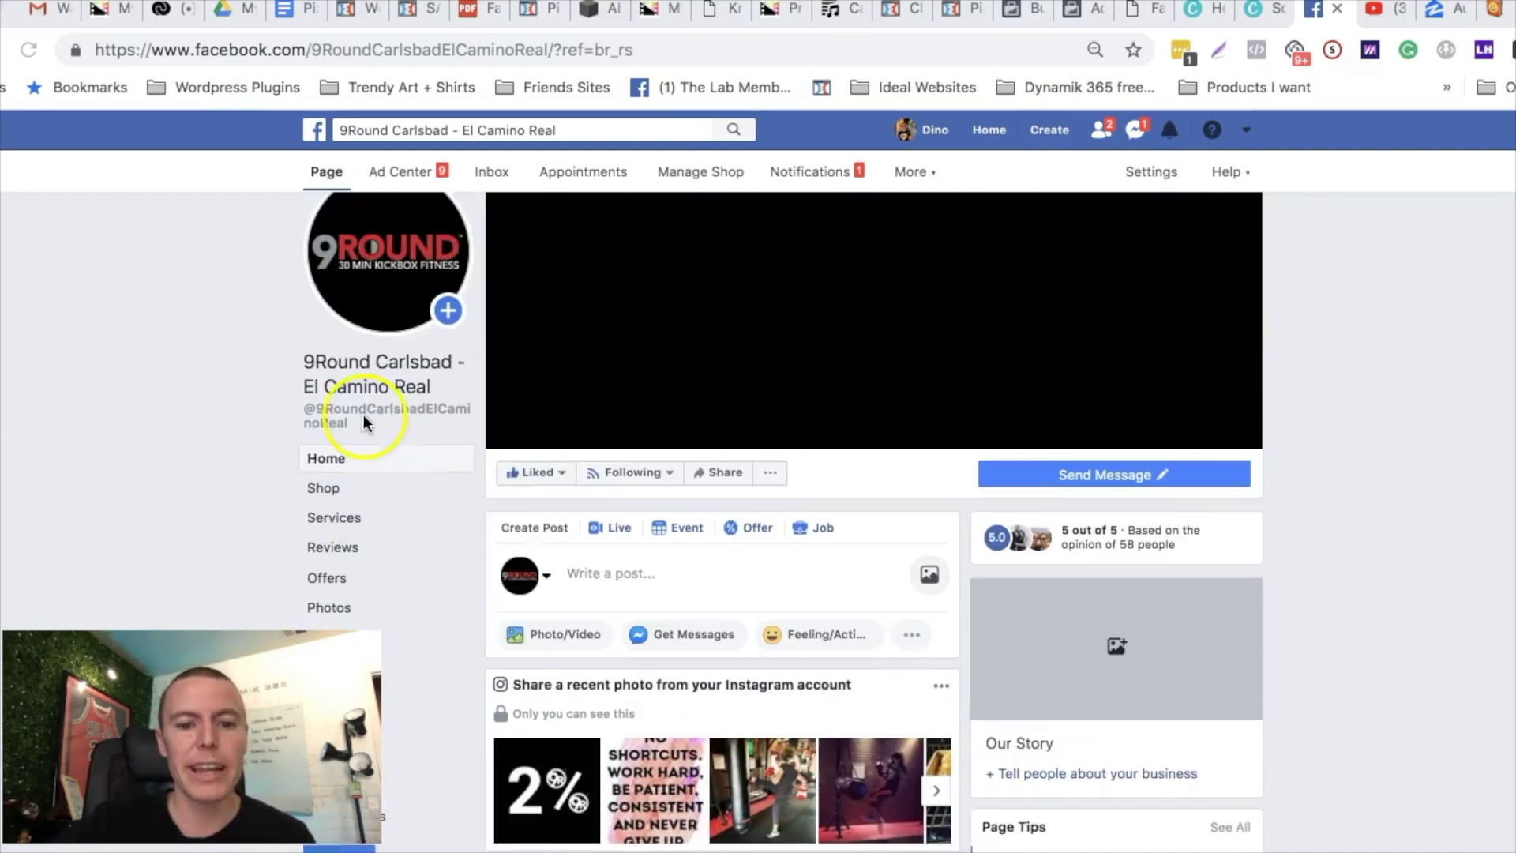
{"action": "scroll", "coordinate": [447, 386], "scroll_direction": "down", "scroll_amount": 1}
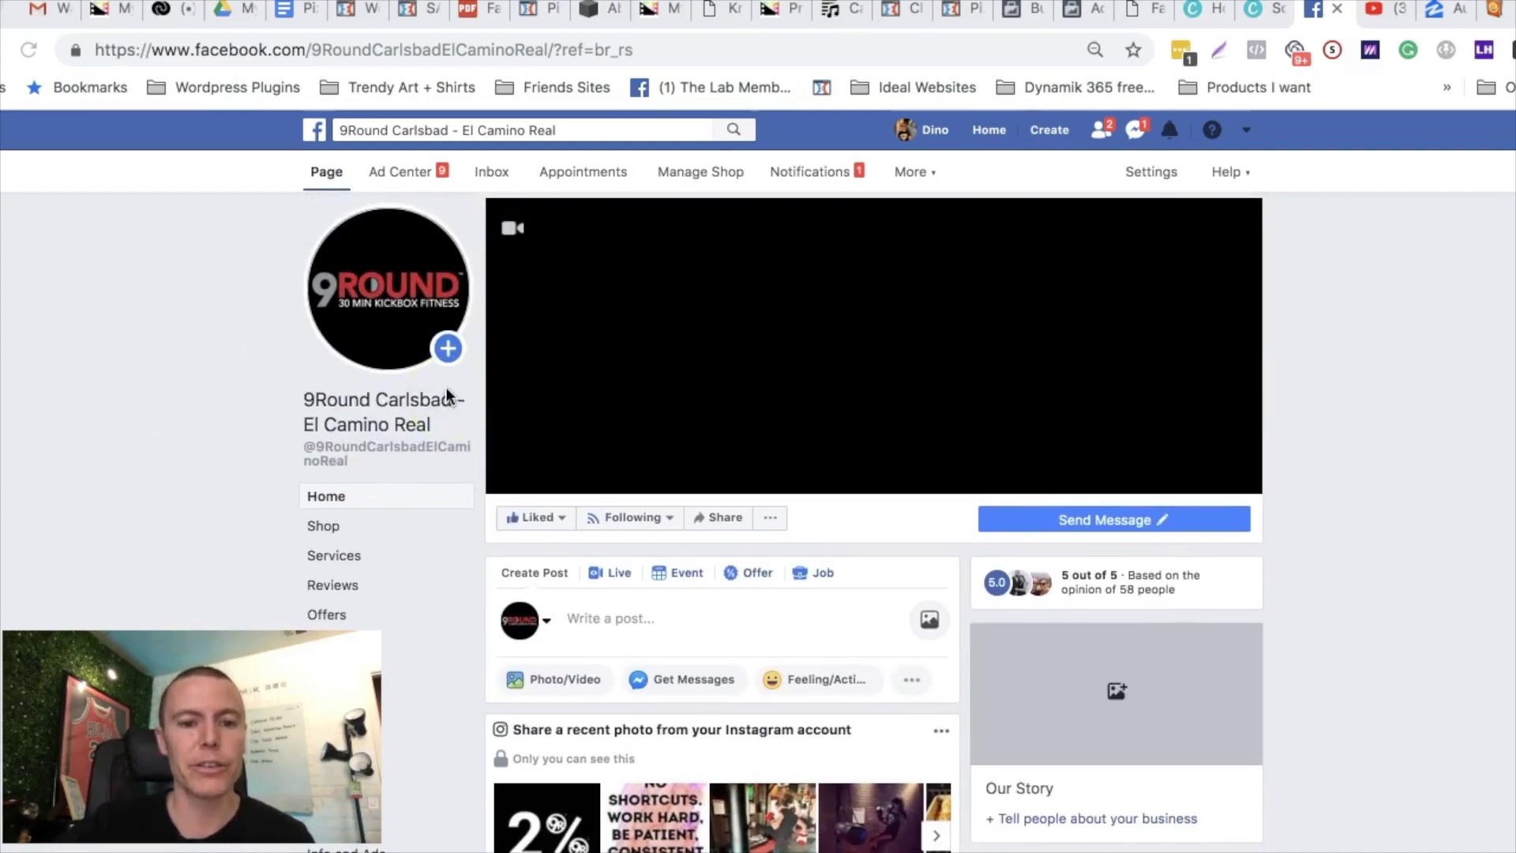
{"action": "scroll", "coordinate": [419, 419], "scroll_direction": "down", "scroll_amount": 3}
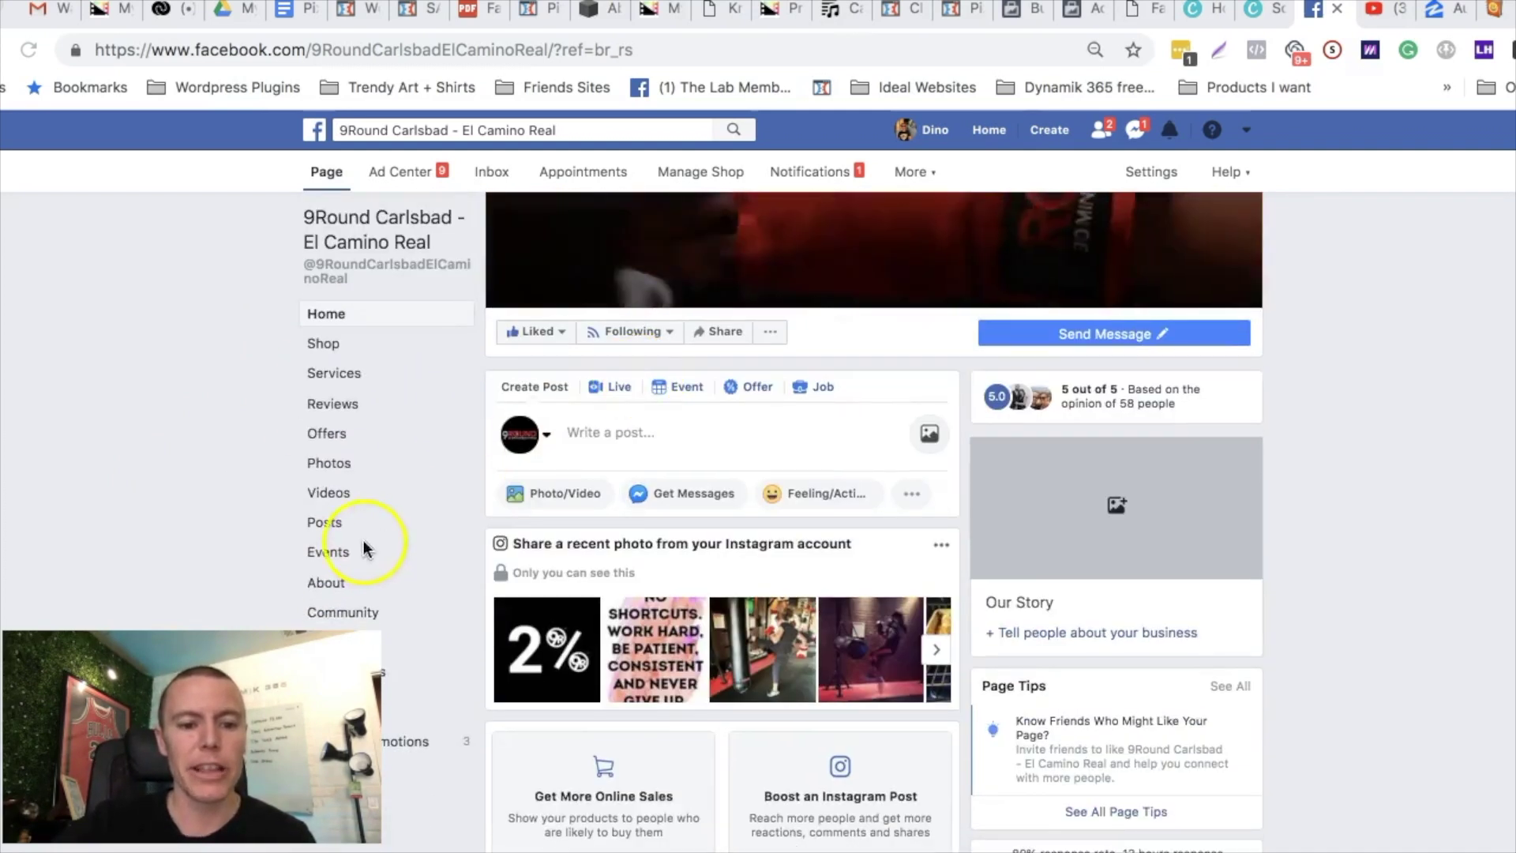
{"action": "left_click", "coordinate": [334, 492]}
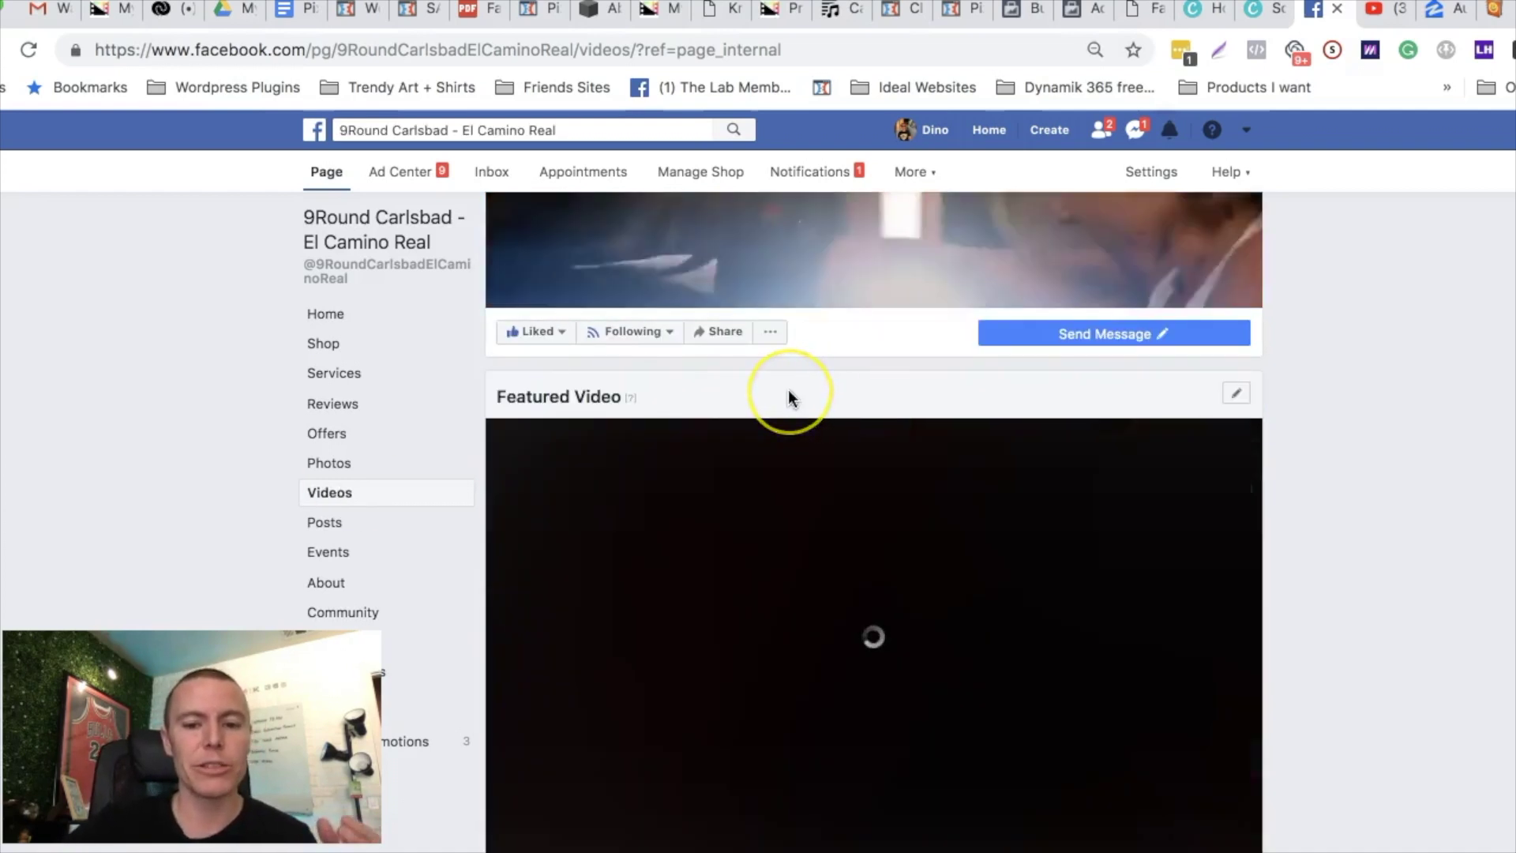
Step: Scroll down through the All Videos thumbnails
{"action": "scroll", "coordinate": [788, 390], "scroll_direction": "down", "scroll_amount": 5}
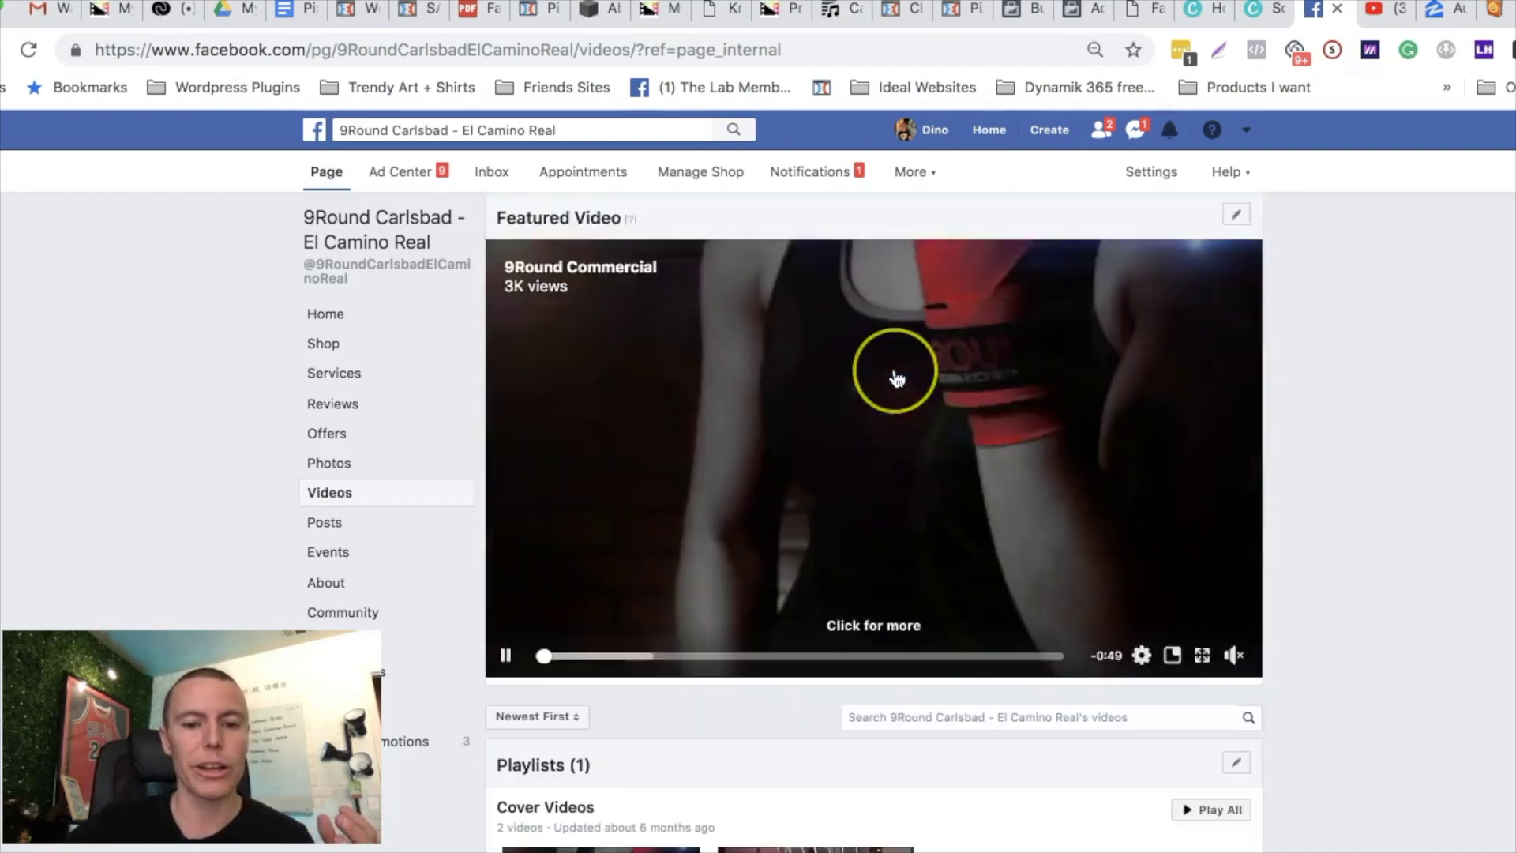
{"action": "scroll", "coordinate": [894, 379], "scroll_direction": "down", "scroll_amount": 3}
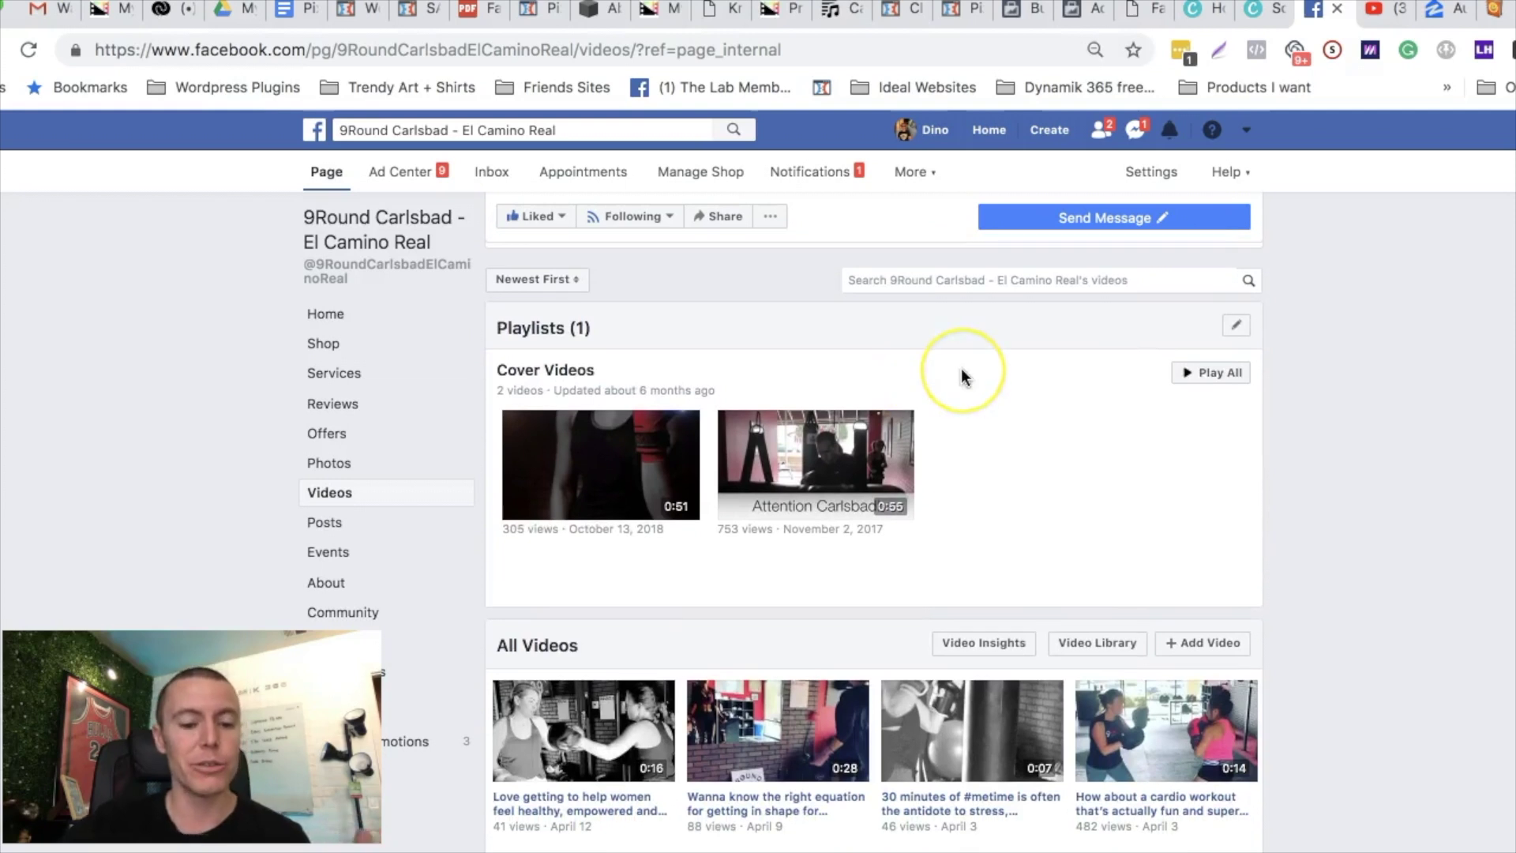
{"action": "scroll", "coordinate": [960, 368], "scroll_direction": "down", "scroll_amount": 3}
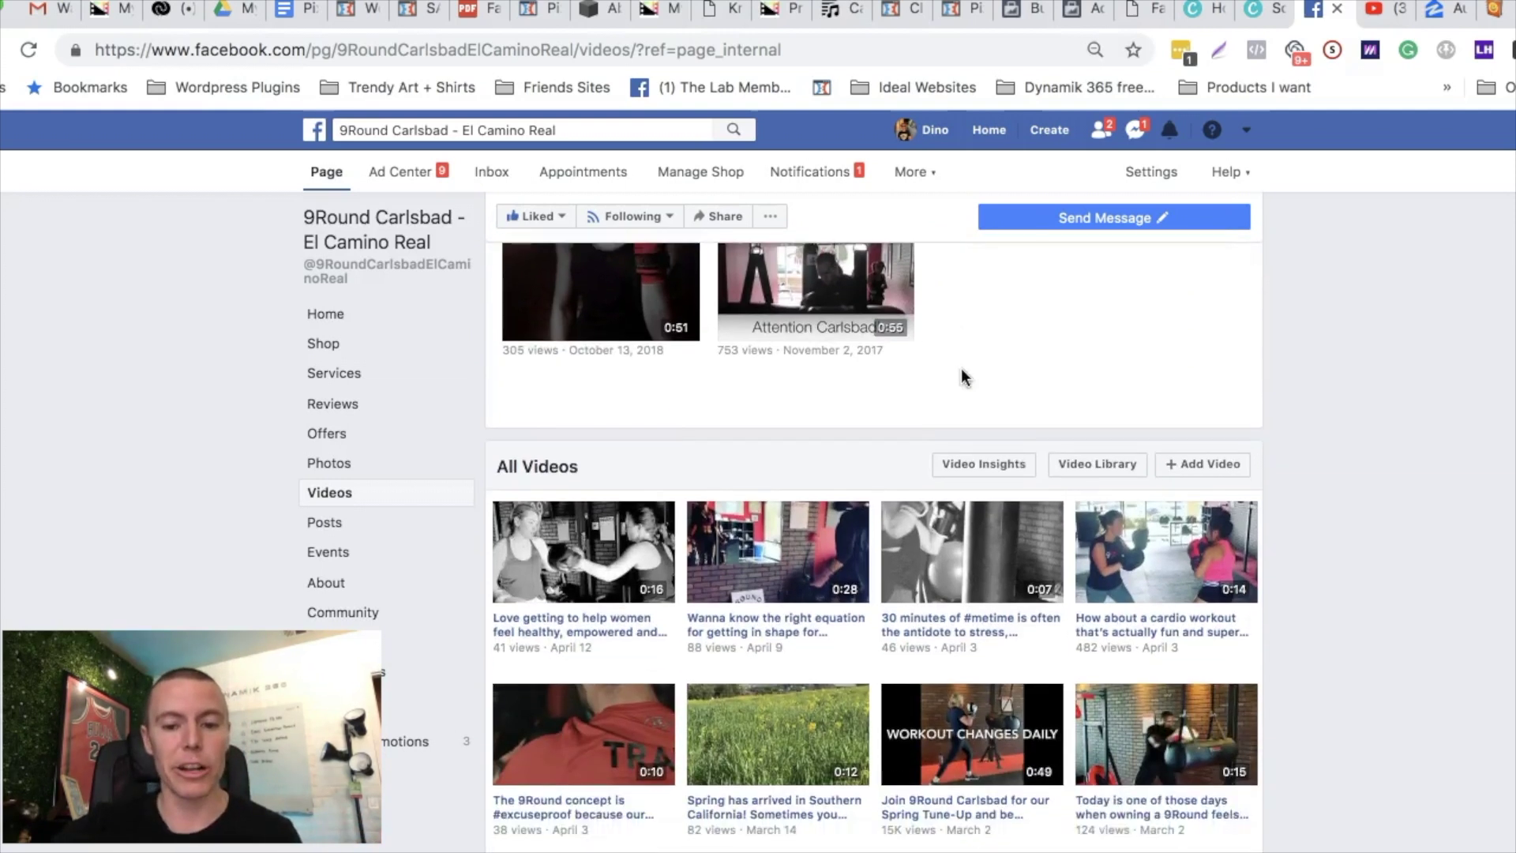
{"action": "scroll", "coordinate": [821, 404], "scroll_direction": "down", "scroll_amount": 1}
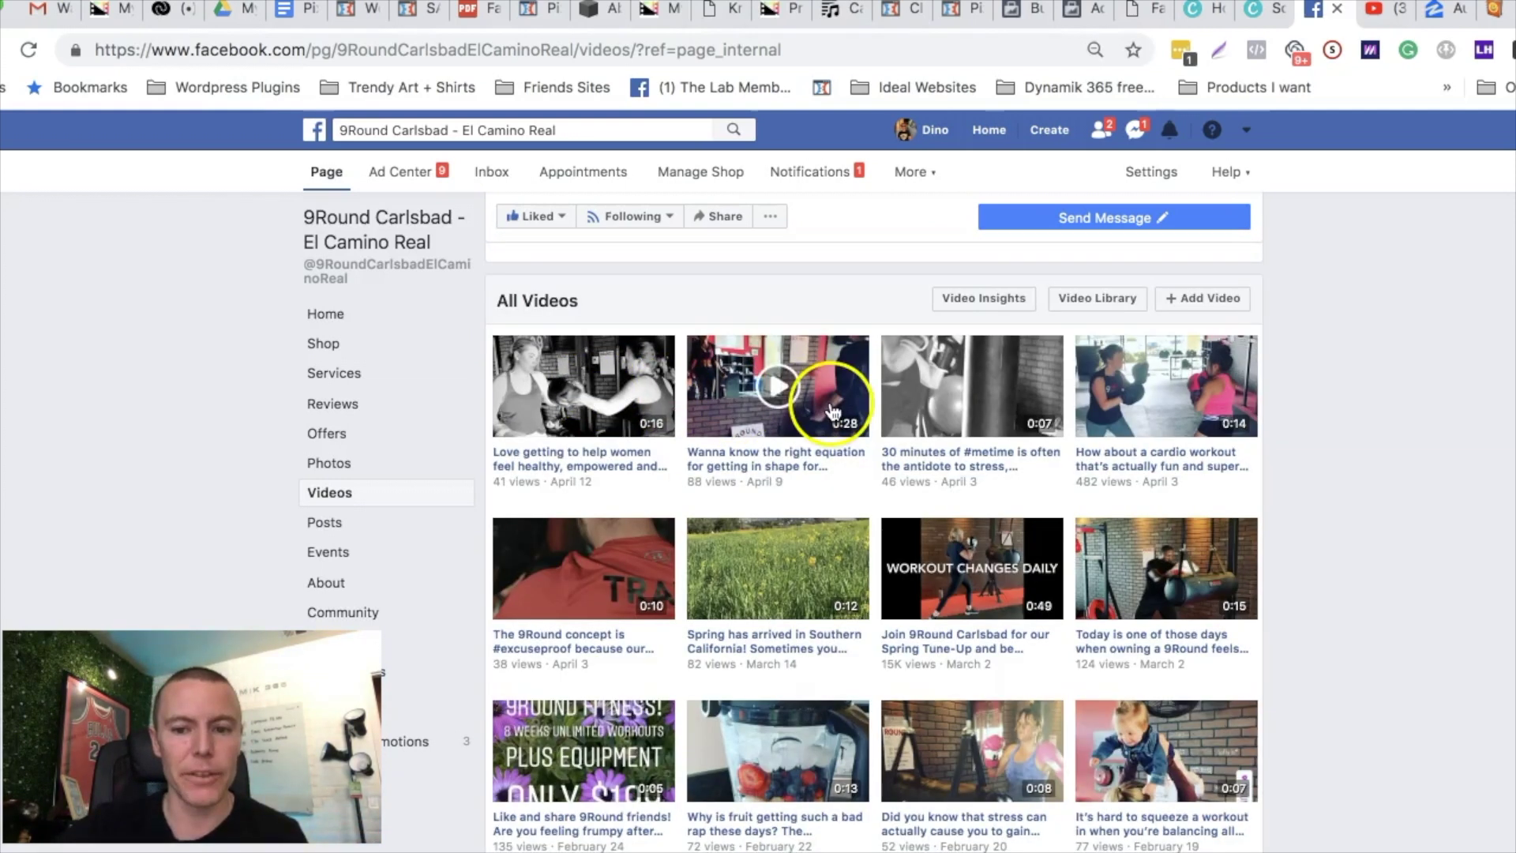
{"action": "scroll", "coordinate": [788, 474], "scroll_direction": "down", "scroll_amount": 1}
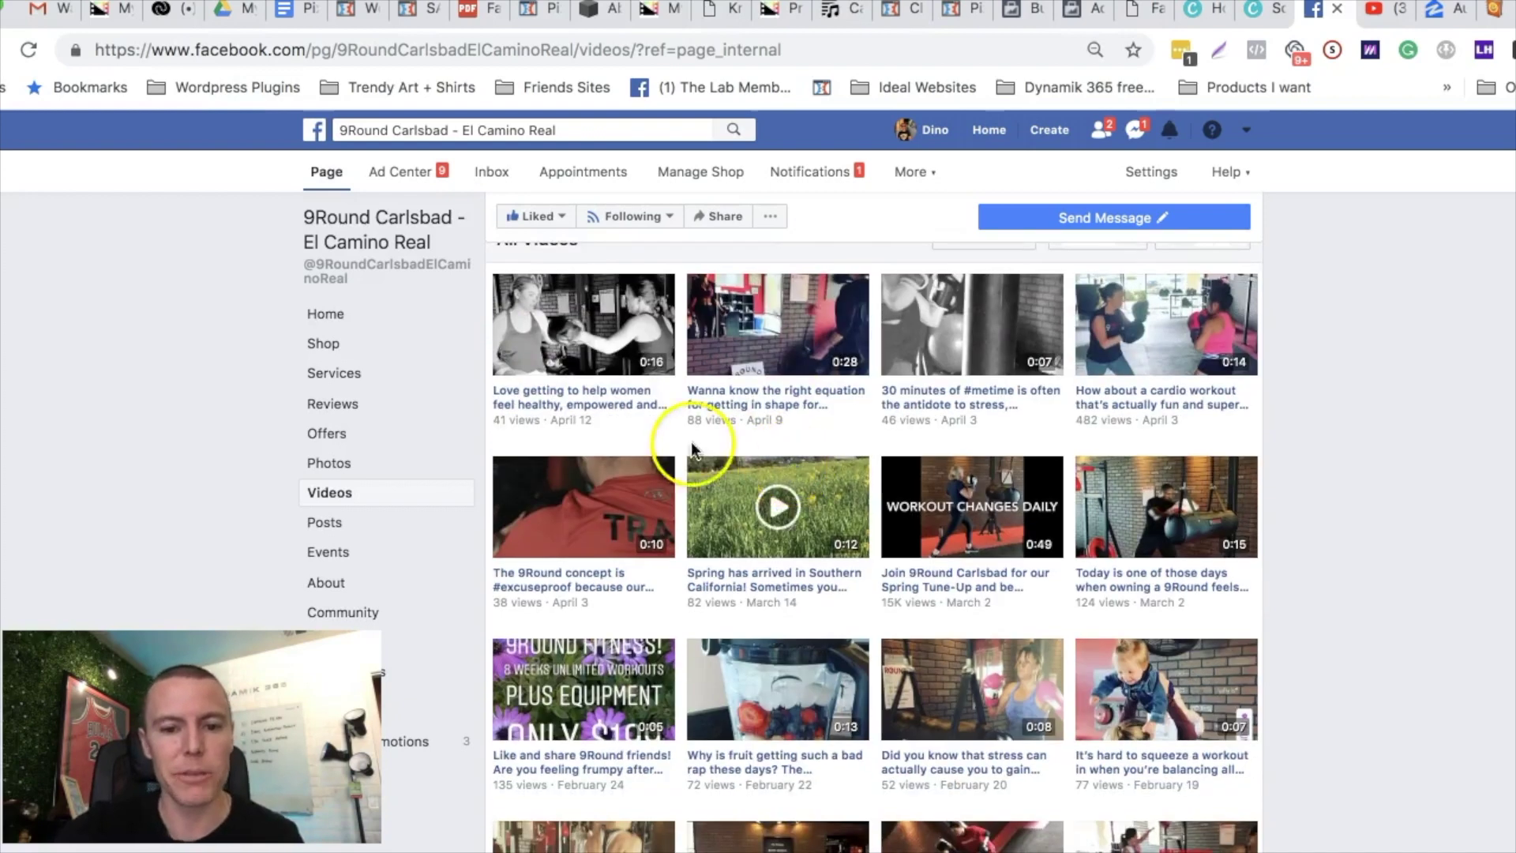
{"action": "scroll", "coordinate": [778, 390], "scroll_direction": "down", "scroll_amount": 2}
{"action": "scroll", "coordinate": [780, 399], "scroll_direction": "down", "scroll_amount": 1}
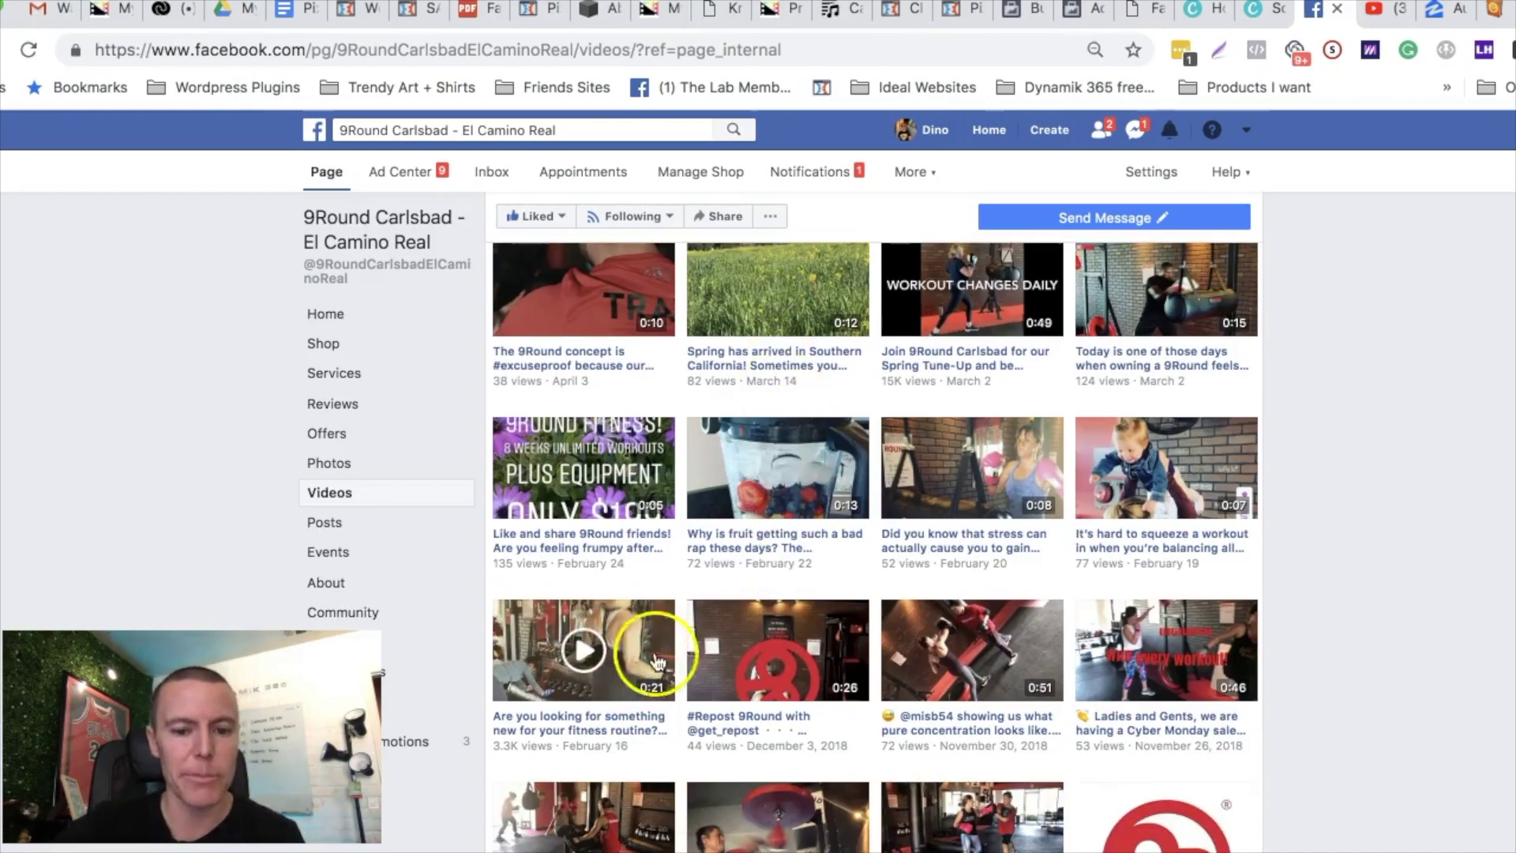
{"action": "scroll", "coordinate": [911, 594], "scroll_direction": "down", "scroll_amount": 2}
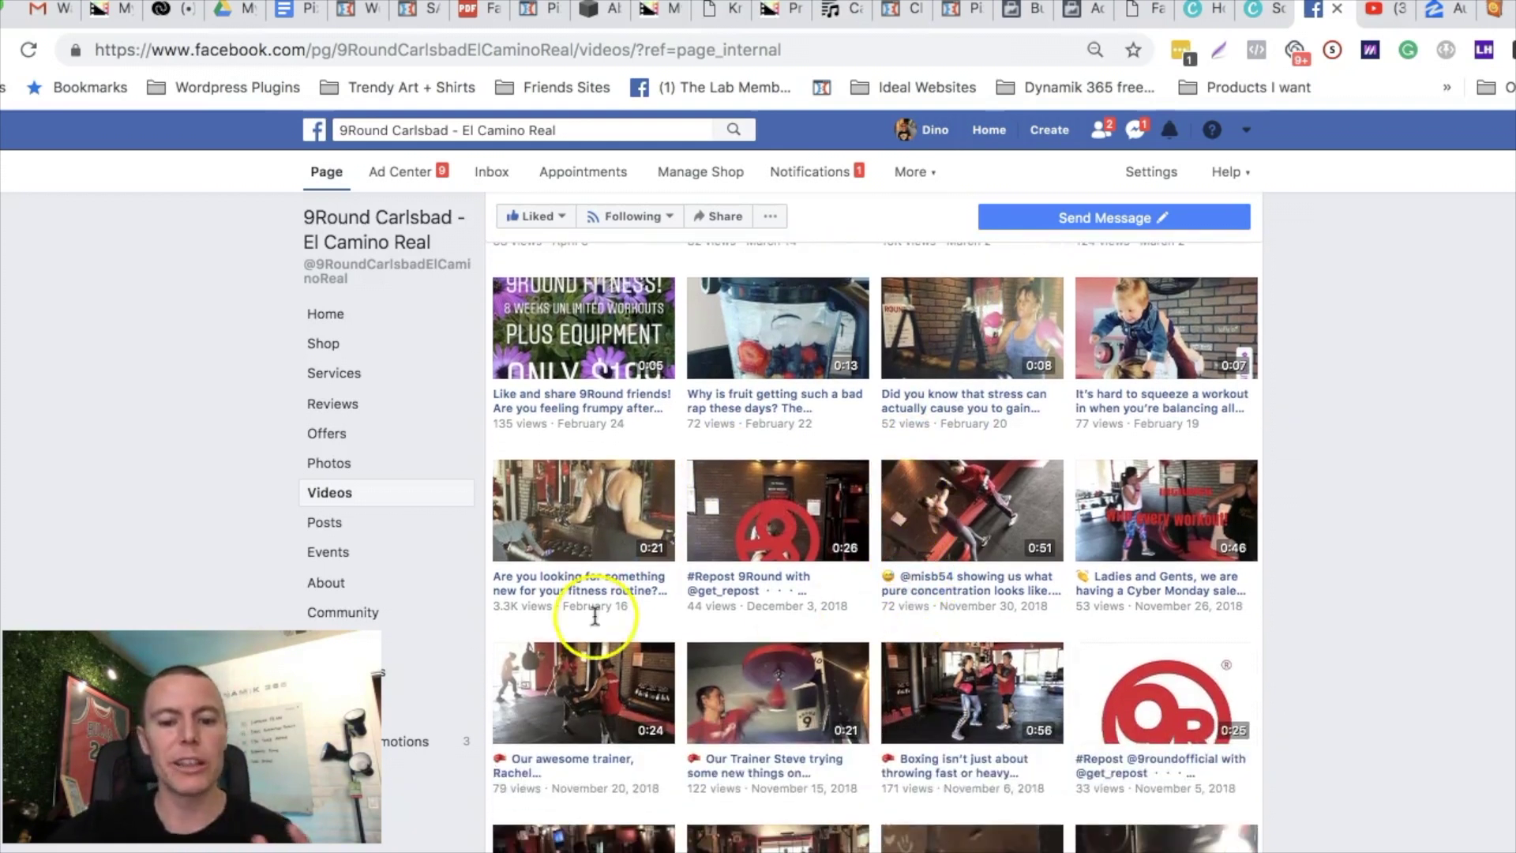
{"action": "scroll", "coordinate": [887, 548], "scroll_direction": "down", "scroll_amount": 1}
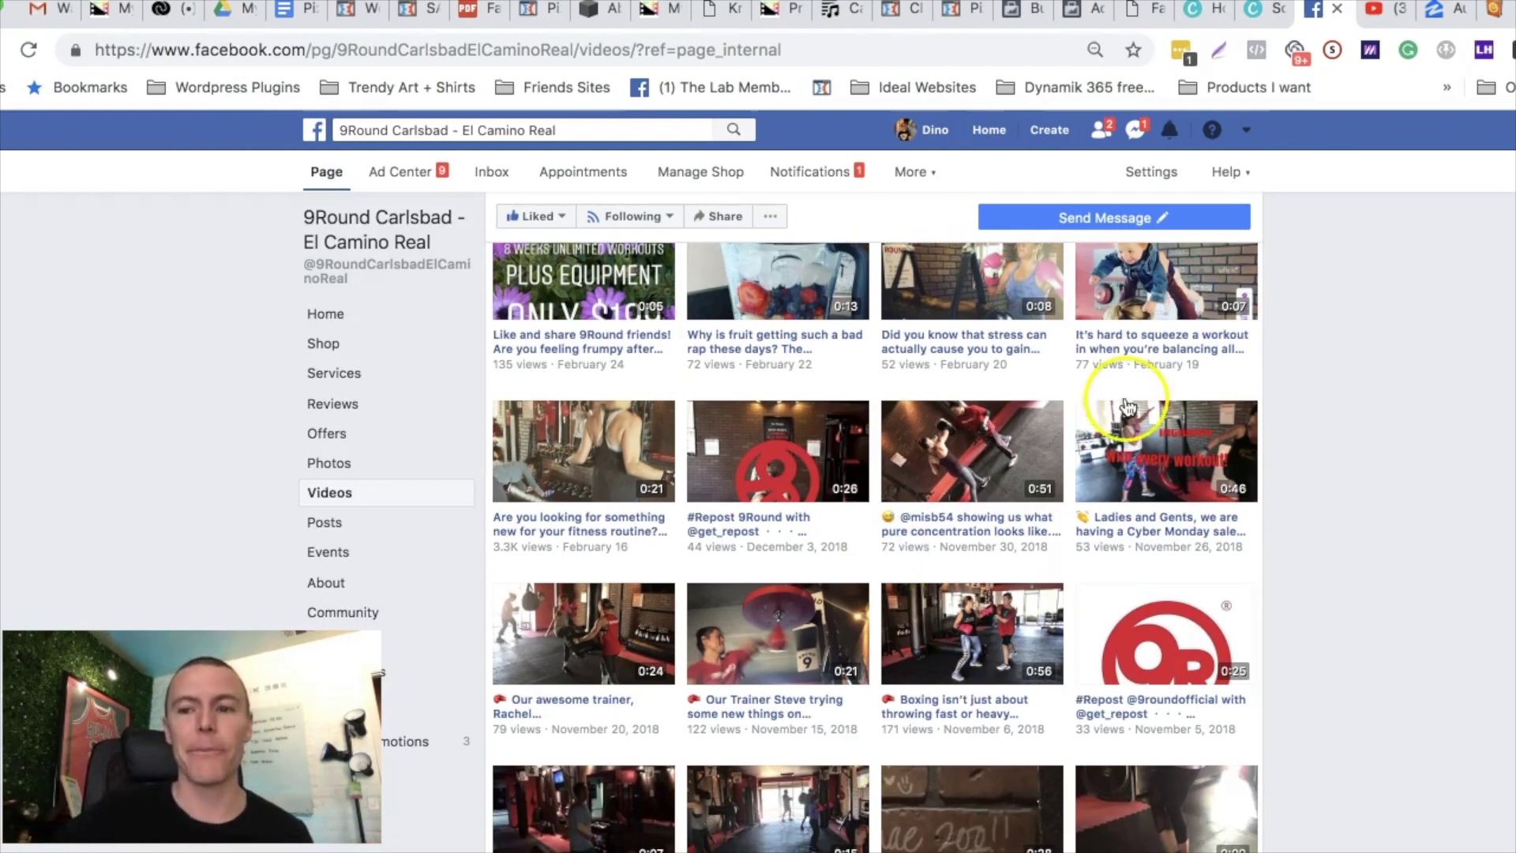
Step: Search Google for 'facebook video' in a new tab
{"action": "key", "text": "super+t"}
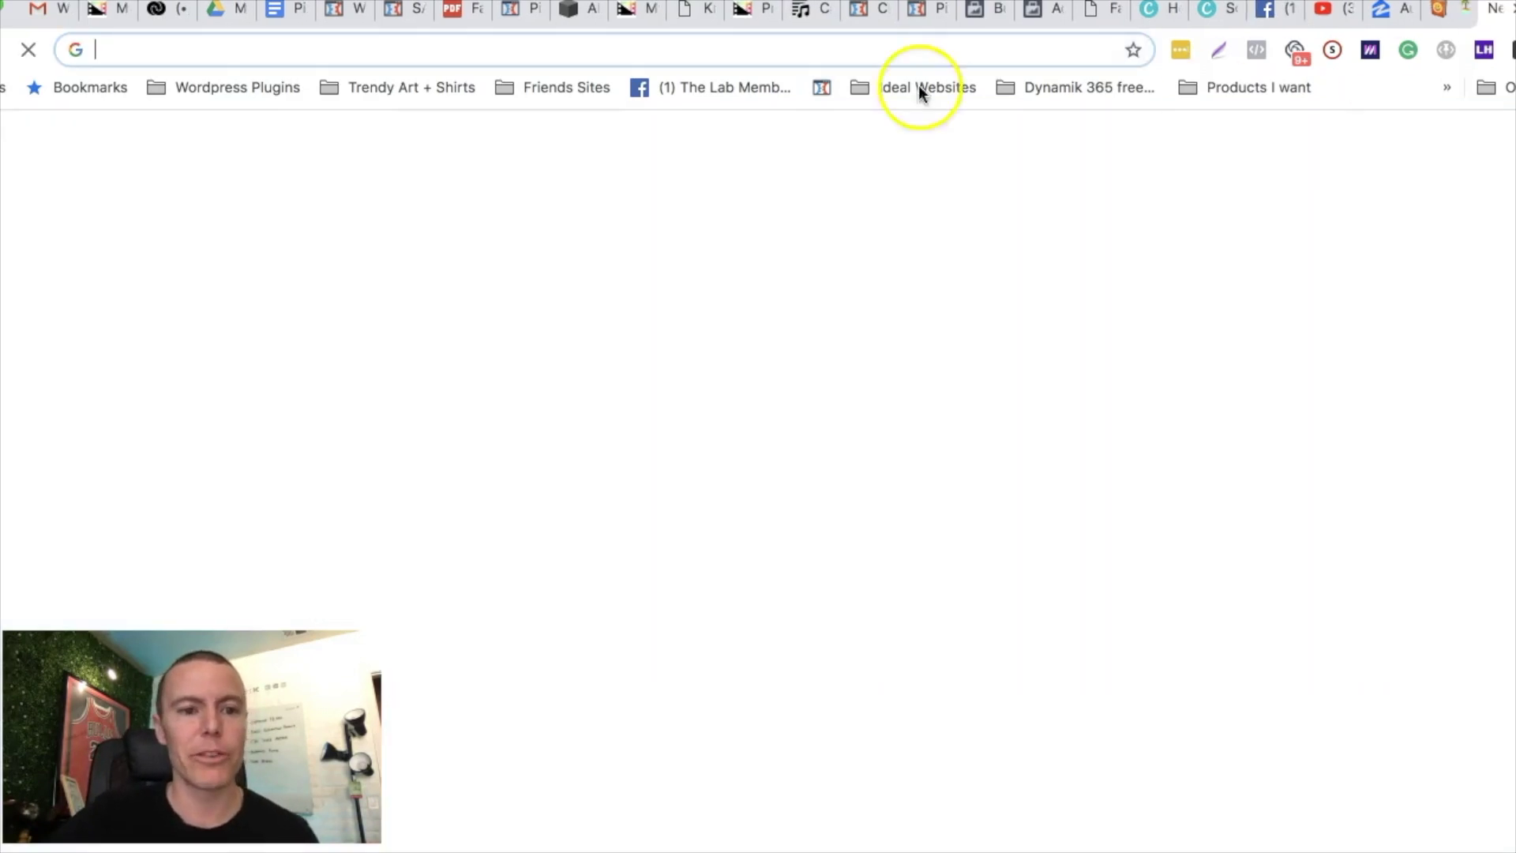
{"action": "type", "text": "facebook video downloader"}
{"action": "key", "text": "Return"}
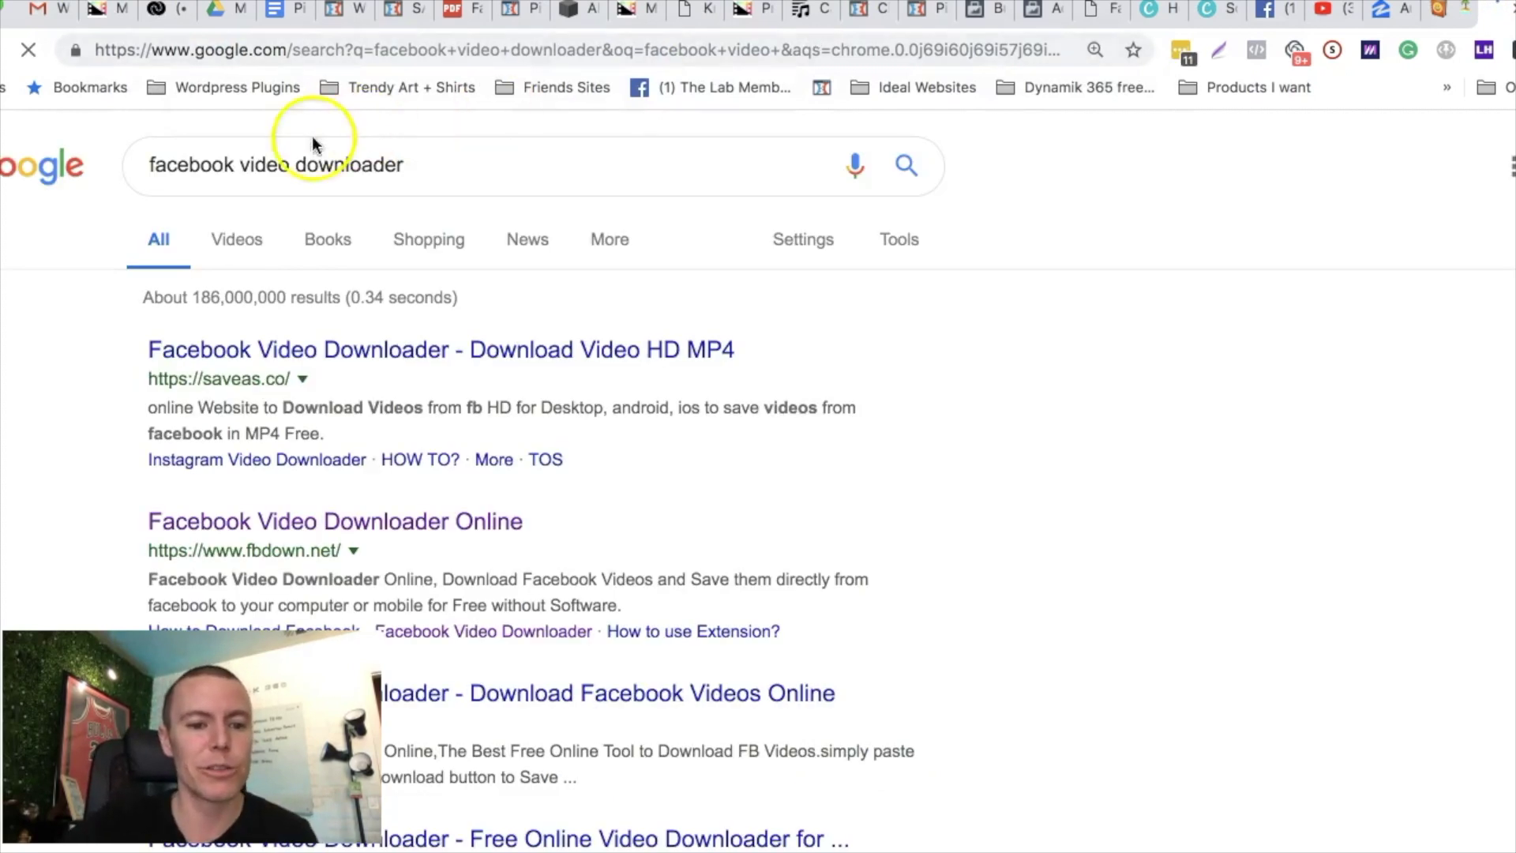
Step: Open FBDOWN.net from the results, then return to the Facebook videos tab
{"action": "scroll", "coordinate": [505, 493], "scroll_direction": "down", "scroll_amount": 2}
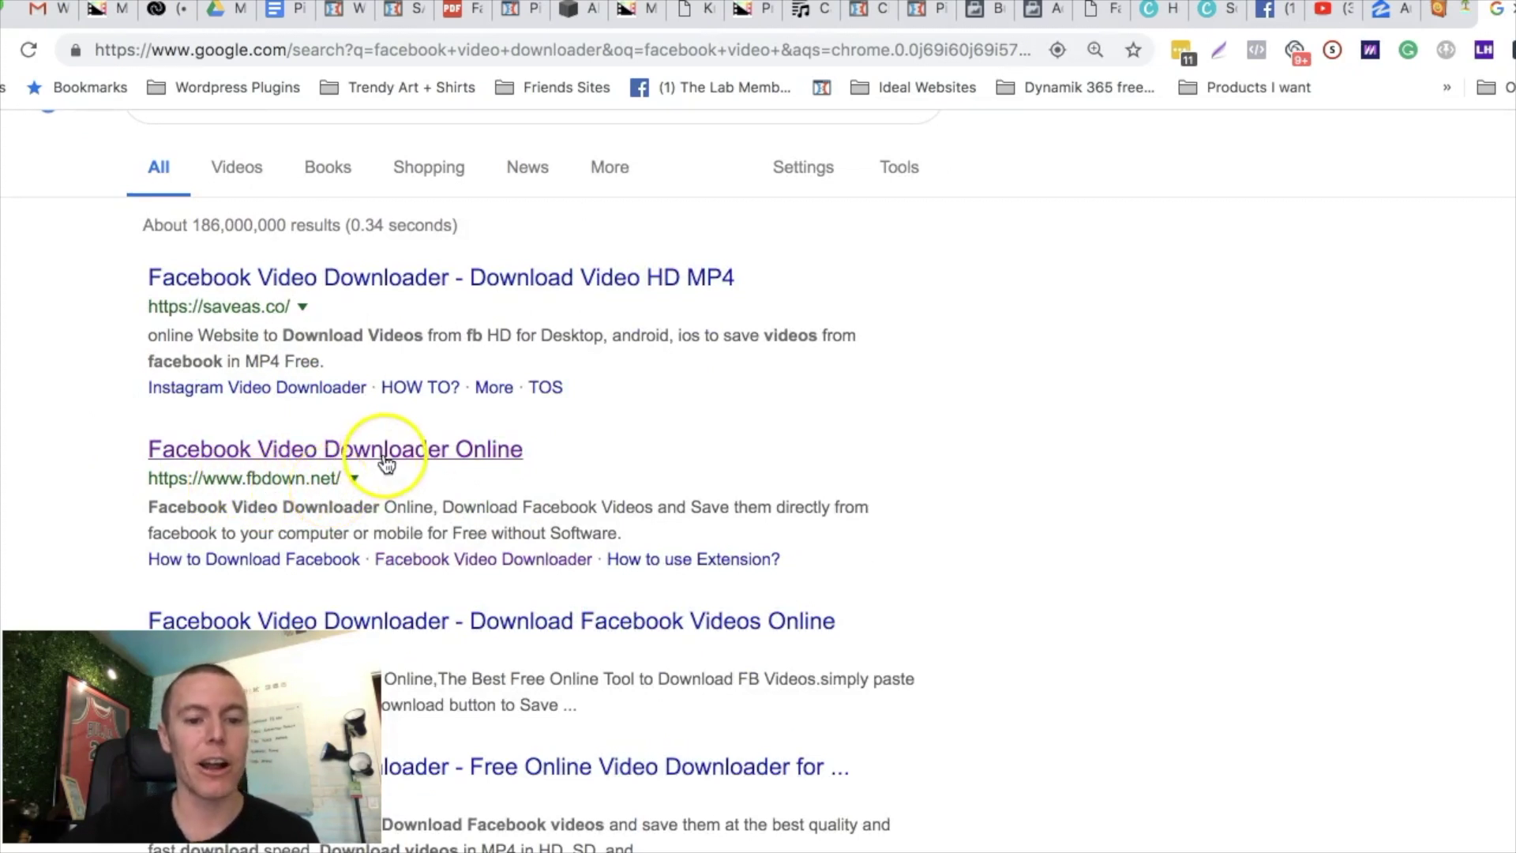
{"action": "left_click", "coordinate": [295, 455]}
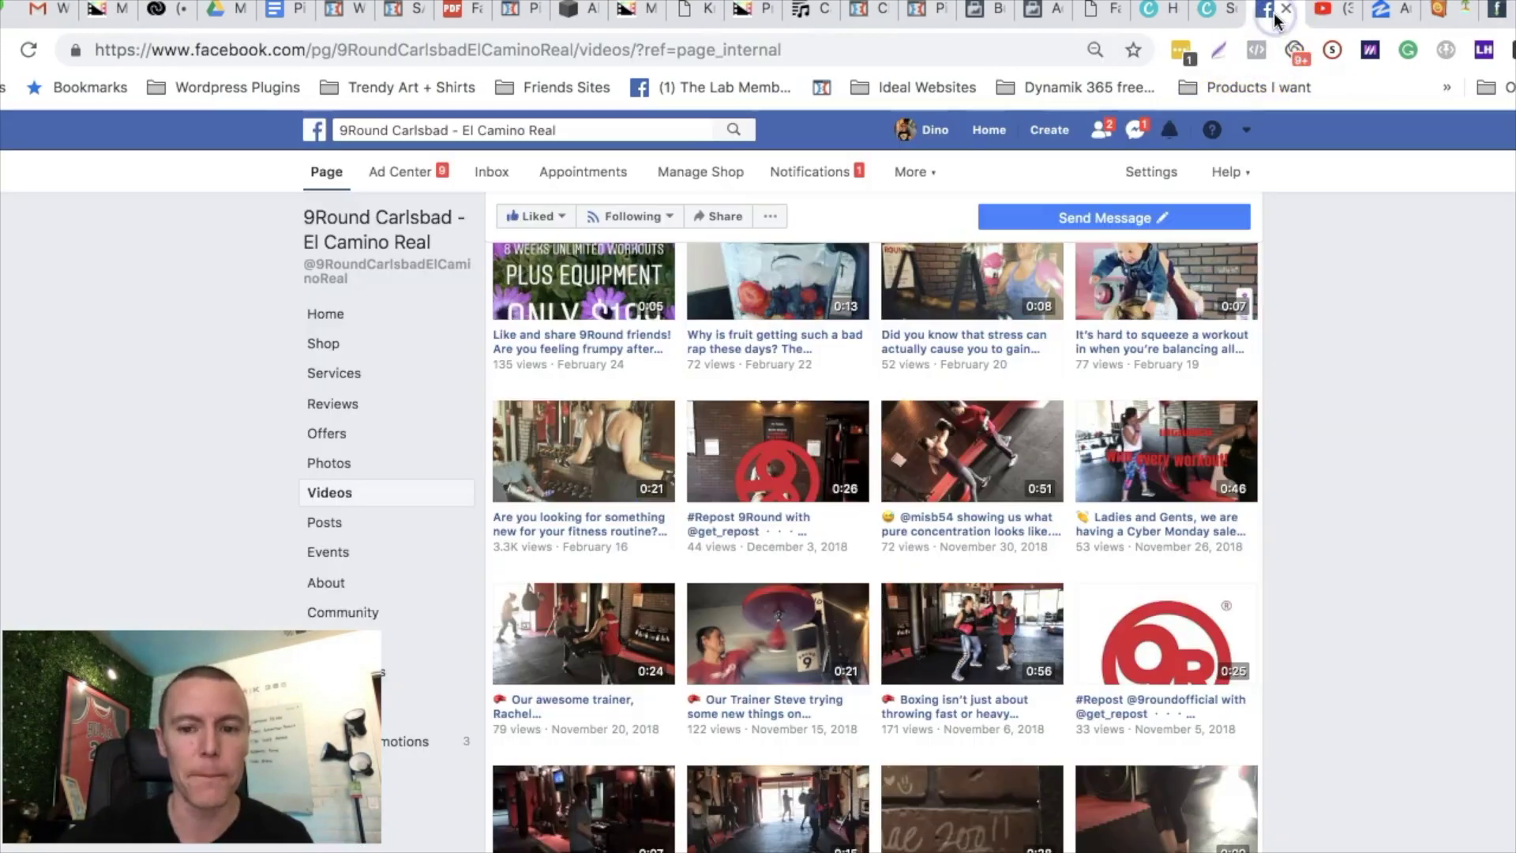
{"action": "left_click", "coordinate": [1268, 9]}
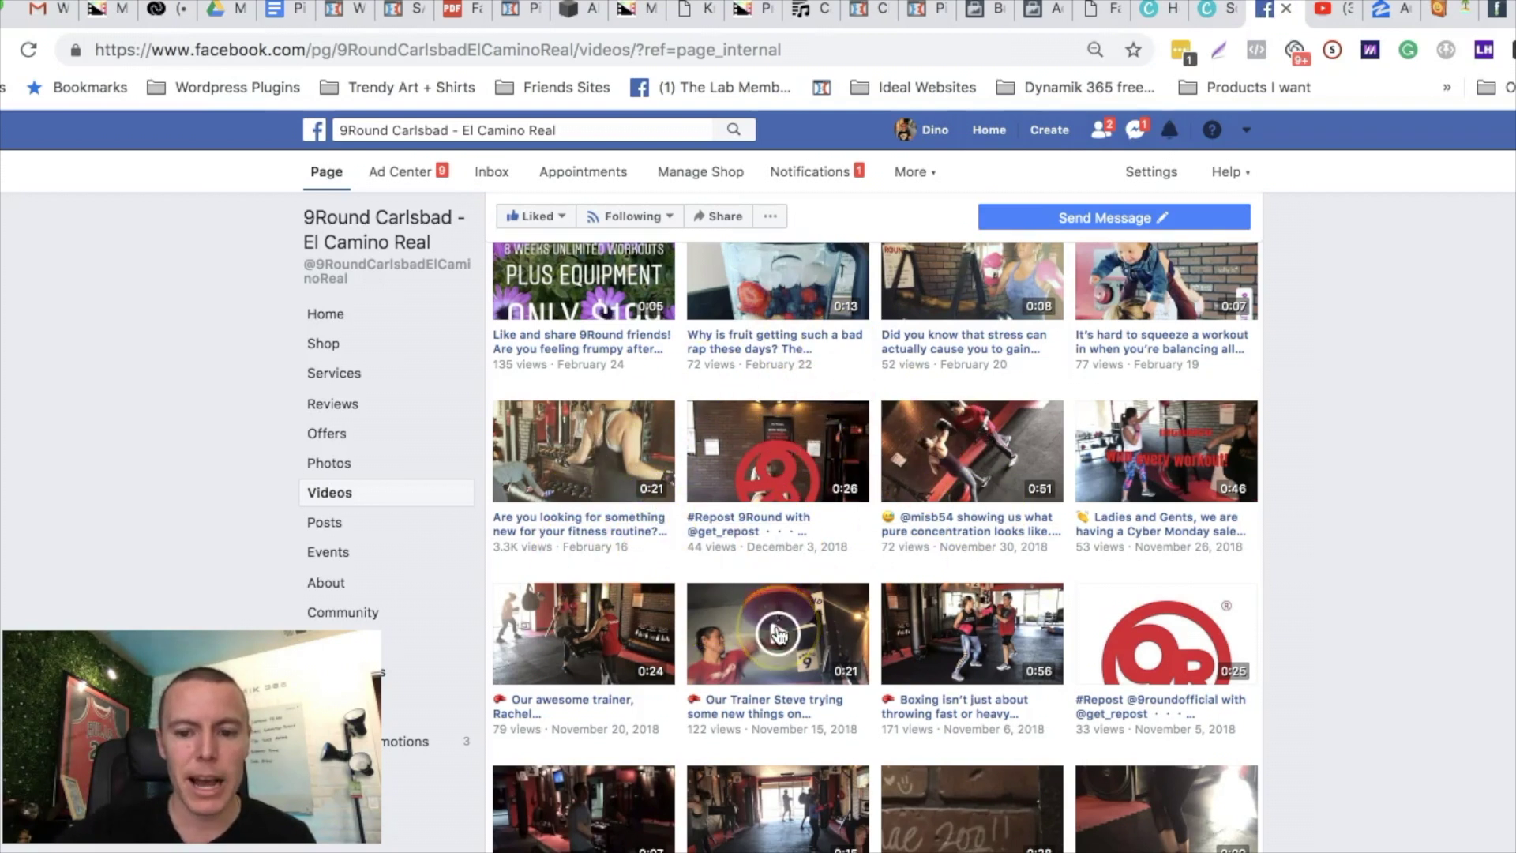
Step: Open the 3.3K-view fitness routine video and copy its URL via Show video URL
{"action": "scroll", "coordinate": [777, 632], "scroll_direction": "down", "scroll_amount": 1}
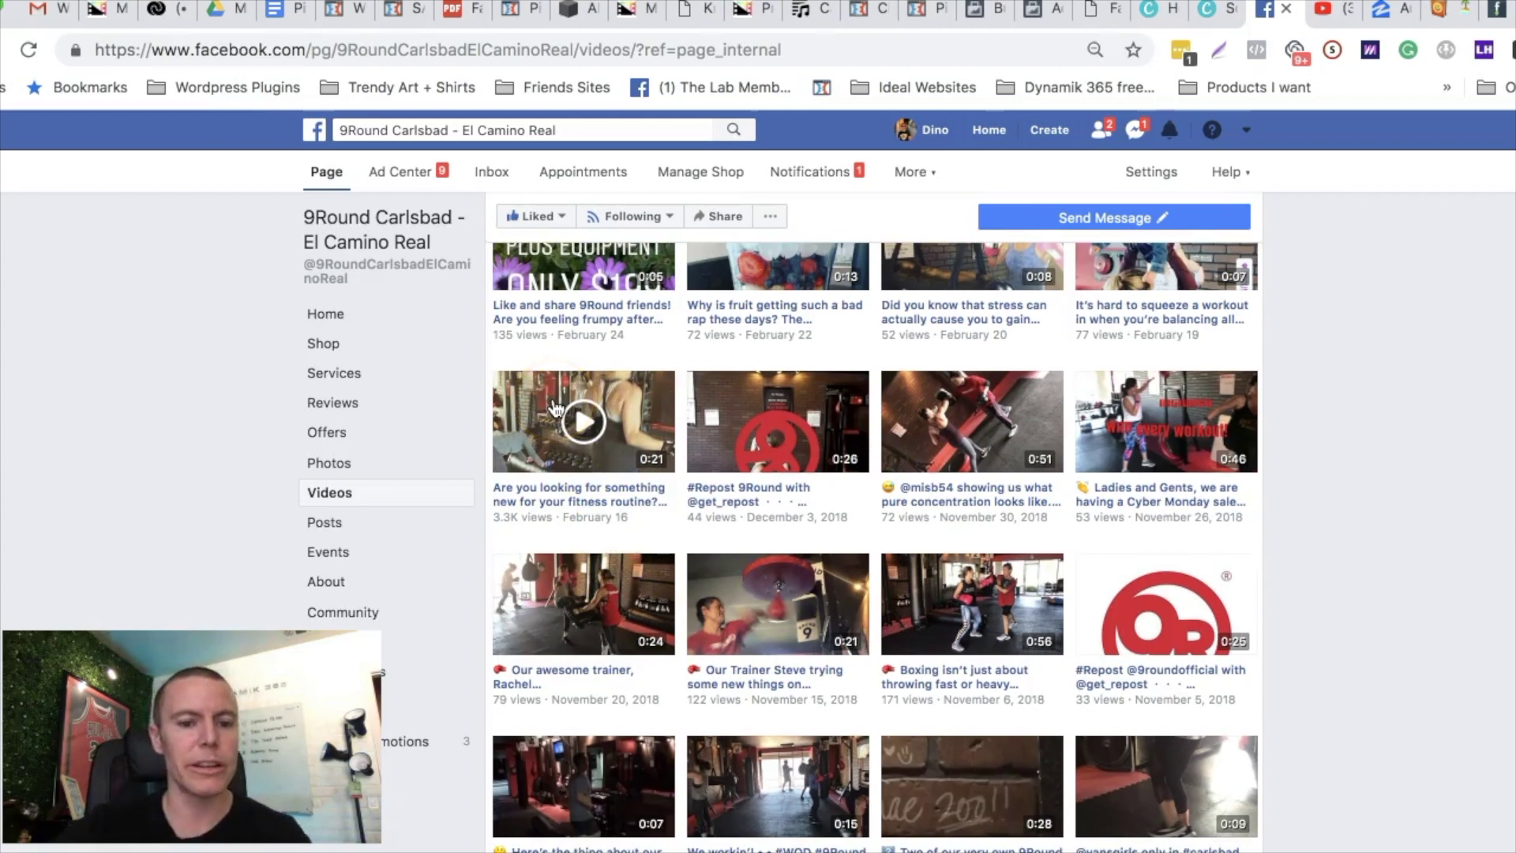
{"action": "left_click", "coordinate": [555, 408]}
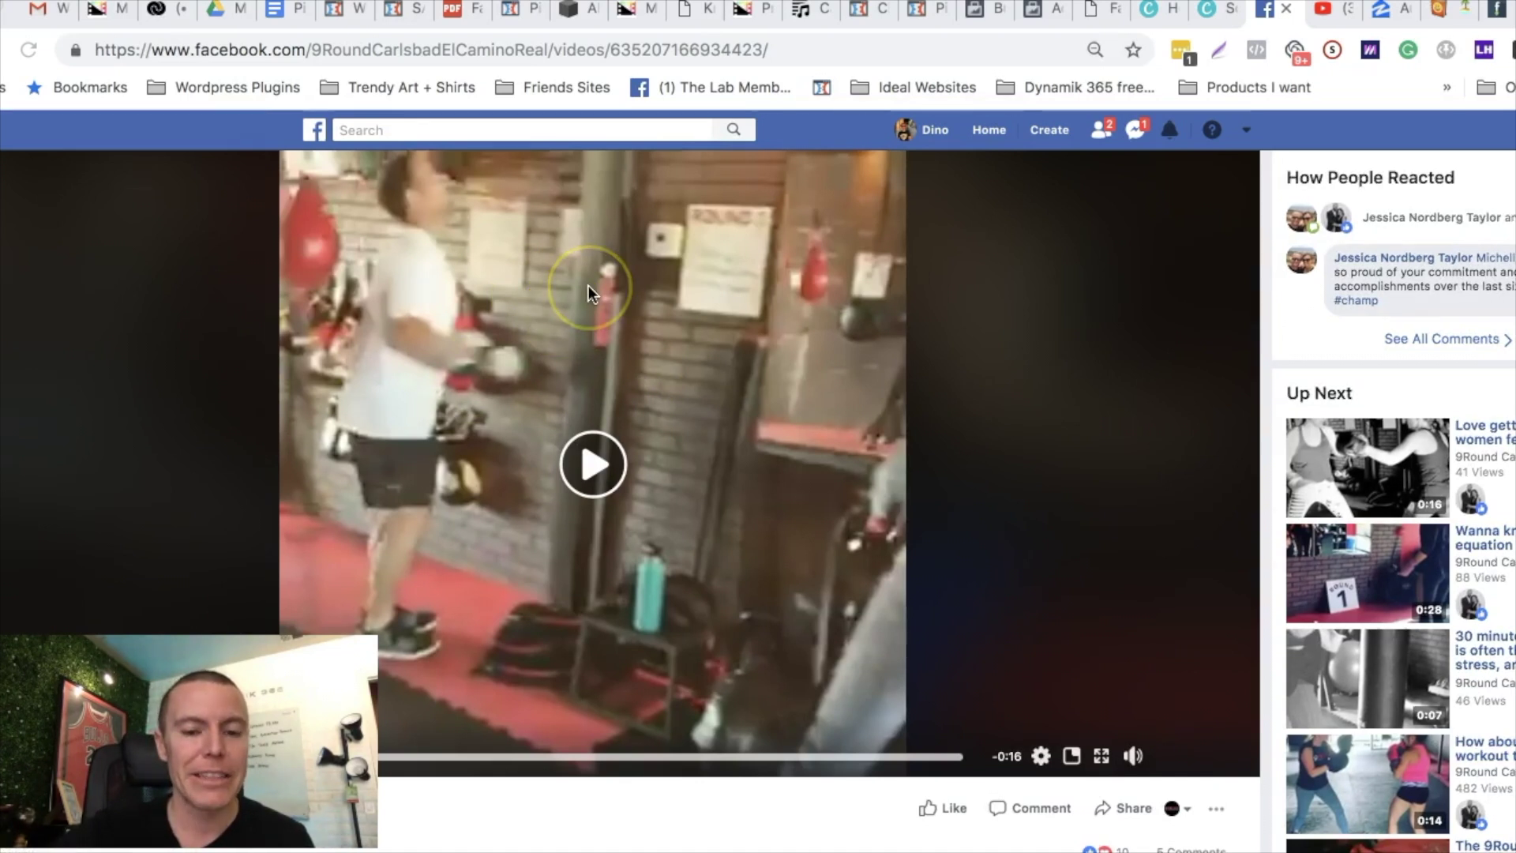
{"action": "right_click", "coordinate": [589, 288]}
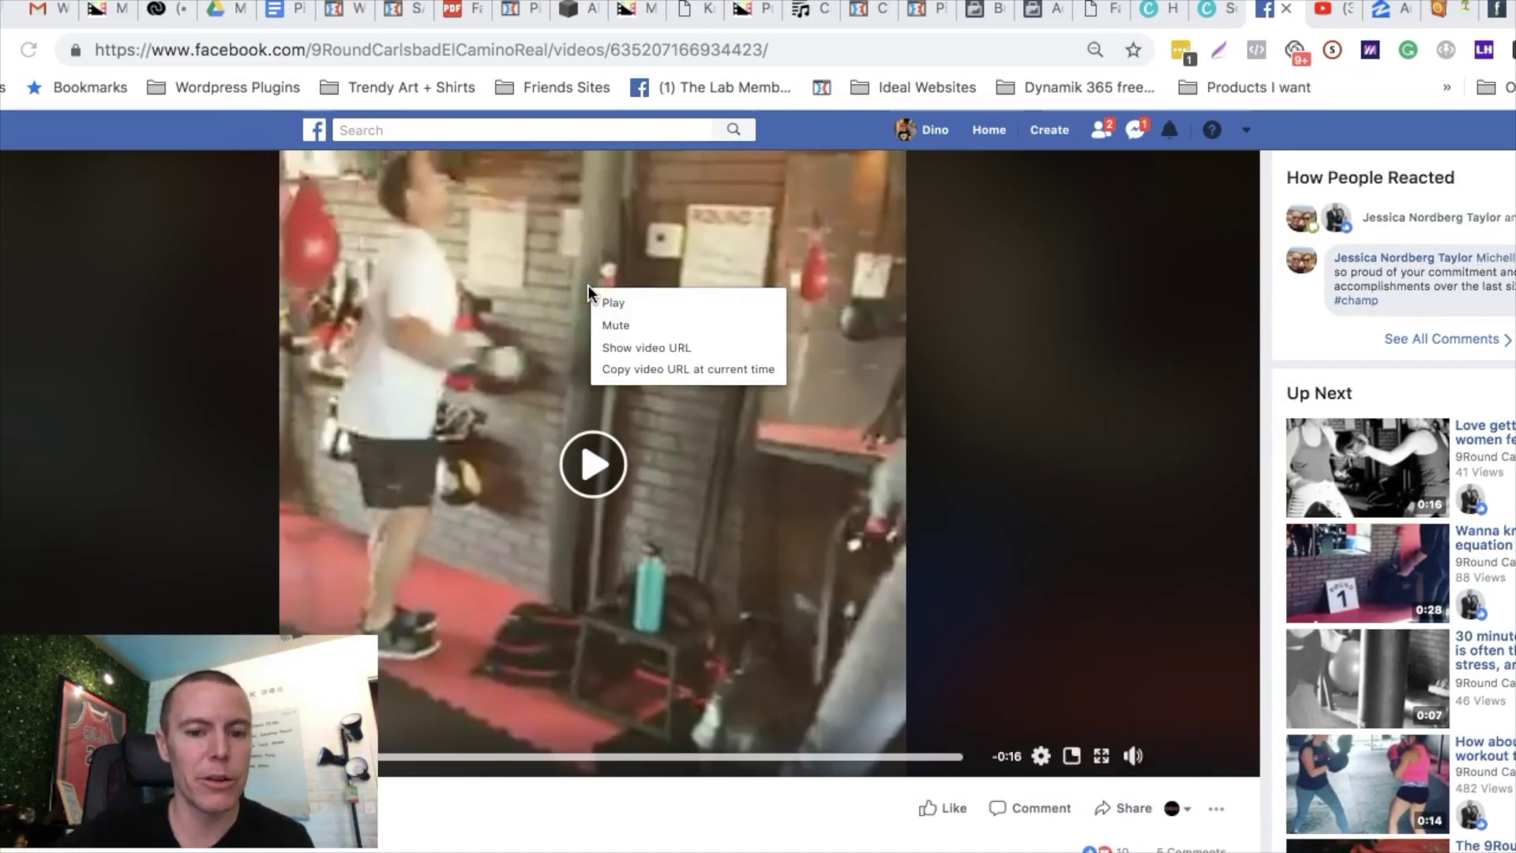
{"action": "left_click", "coordinate": [646, 350]}
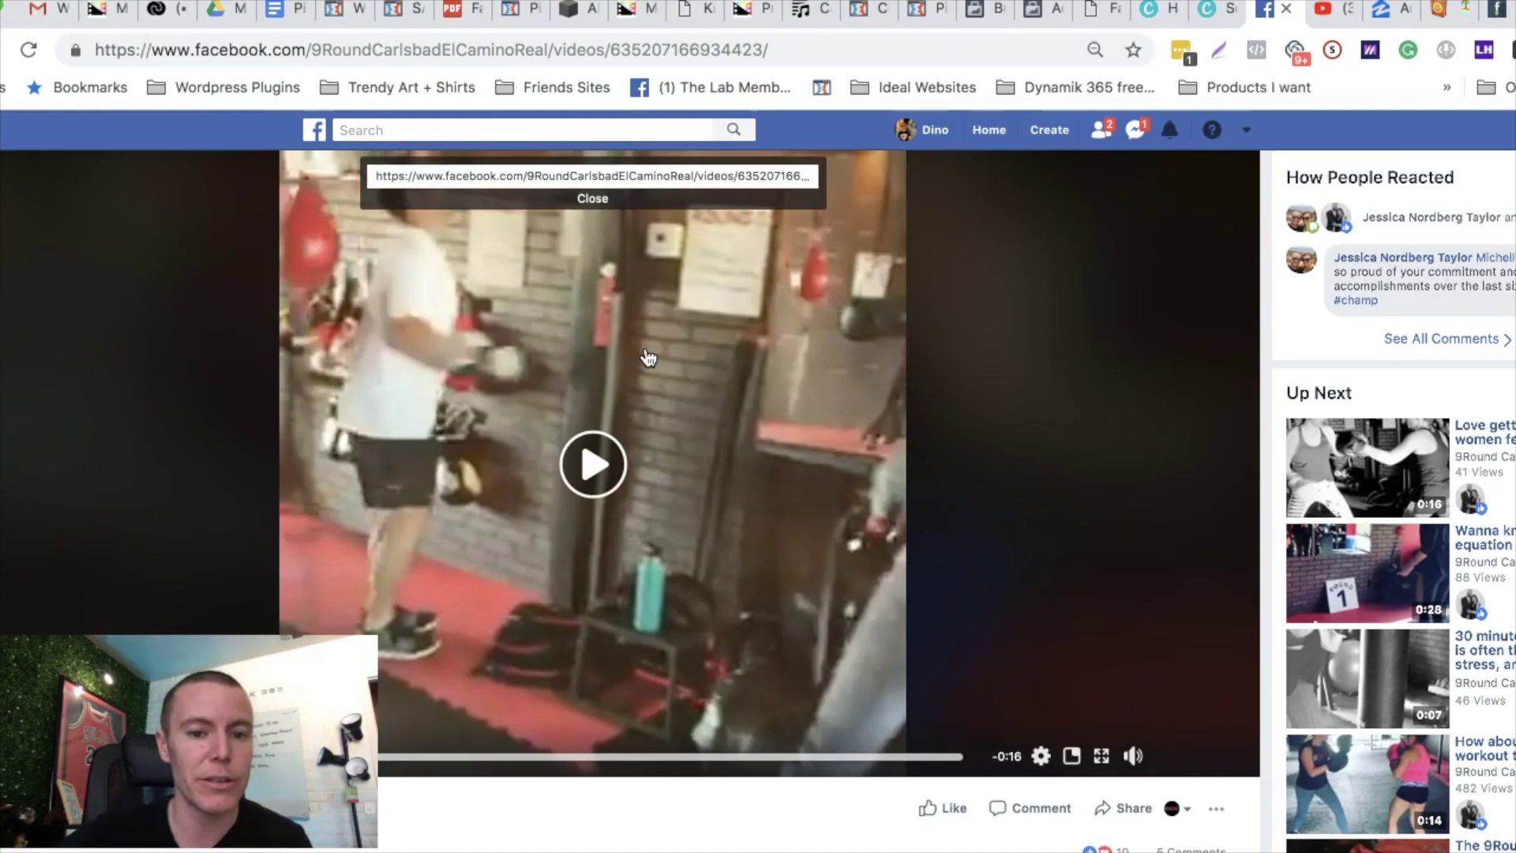
{"action": "left_click", "coordinate": [540, 175]}
{"action": "key", "text": "ctrl+c"}
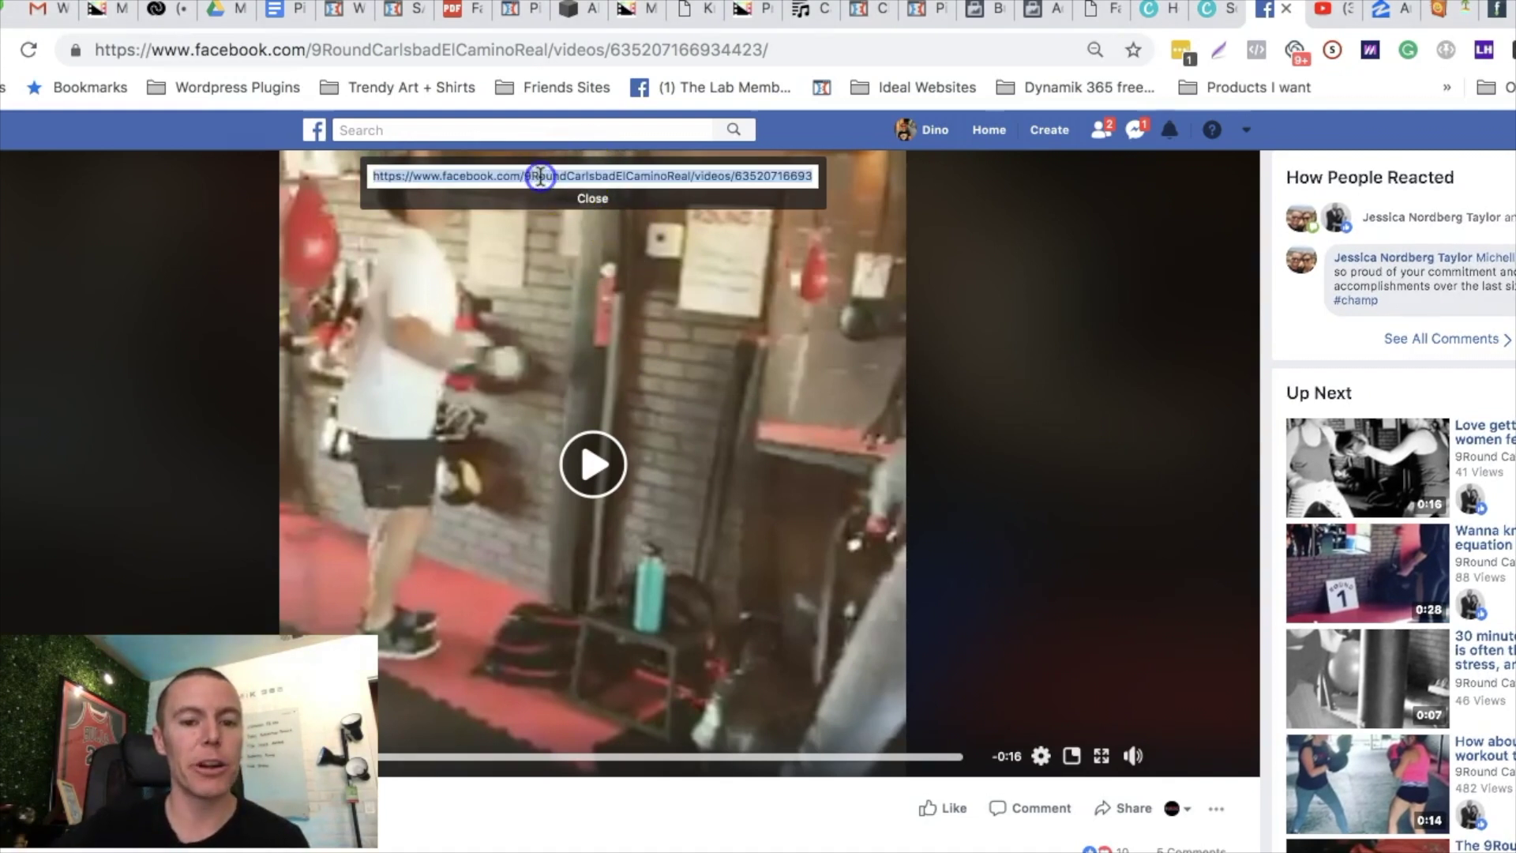
{"action": "left_click", "coordinate": [489, 177]}
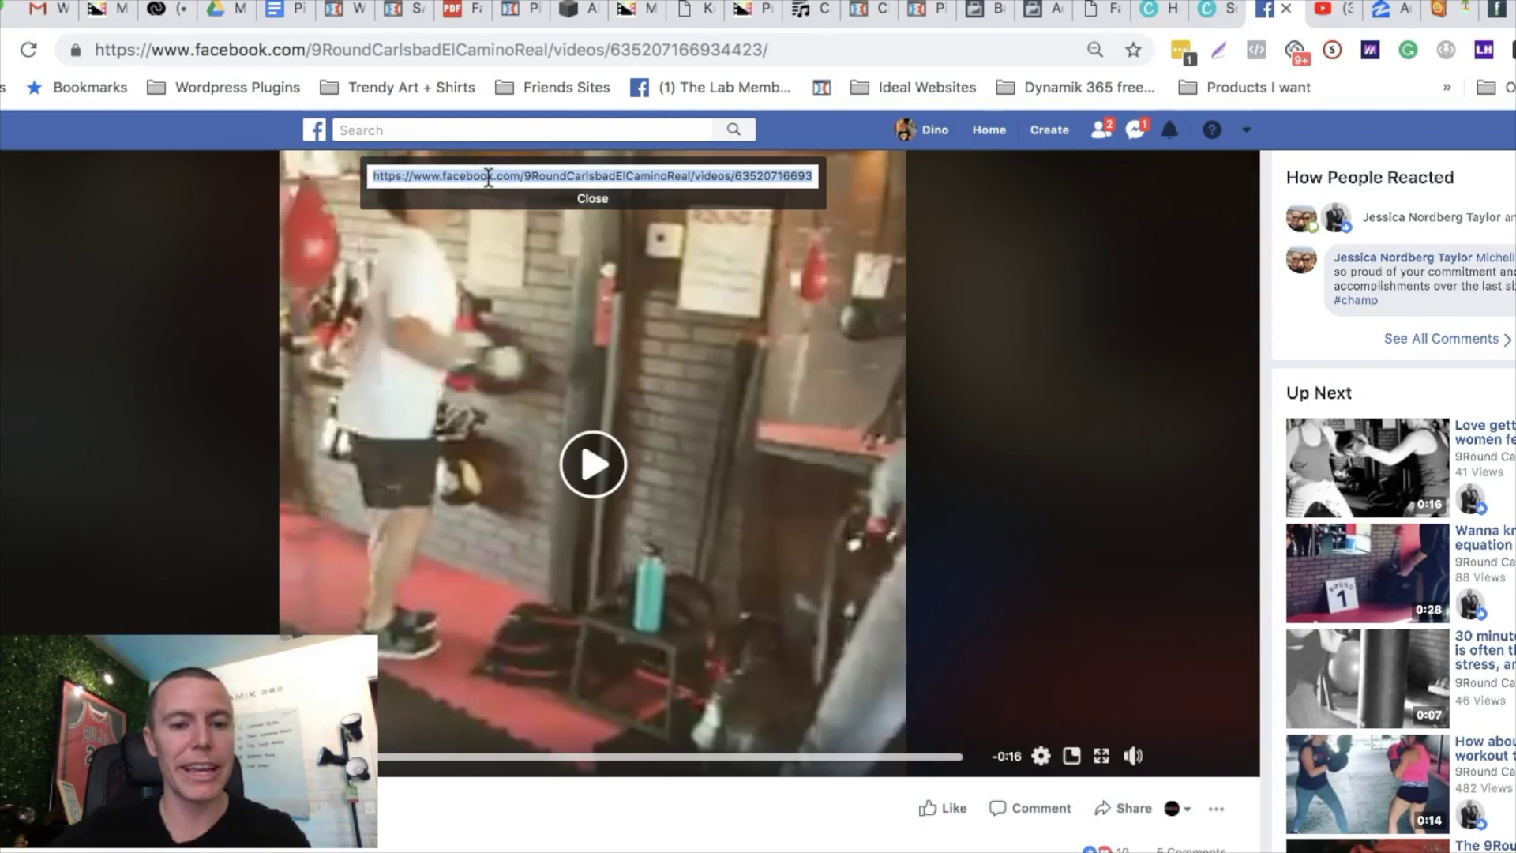
{"action": "left_click", "coordinate": [489, 177]}
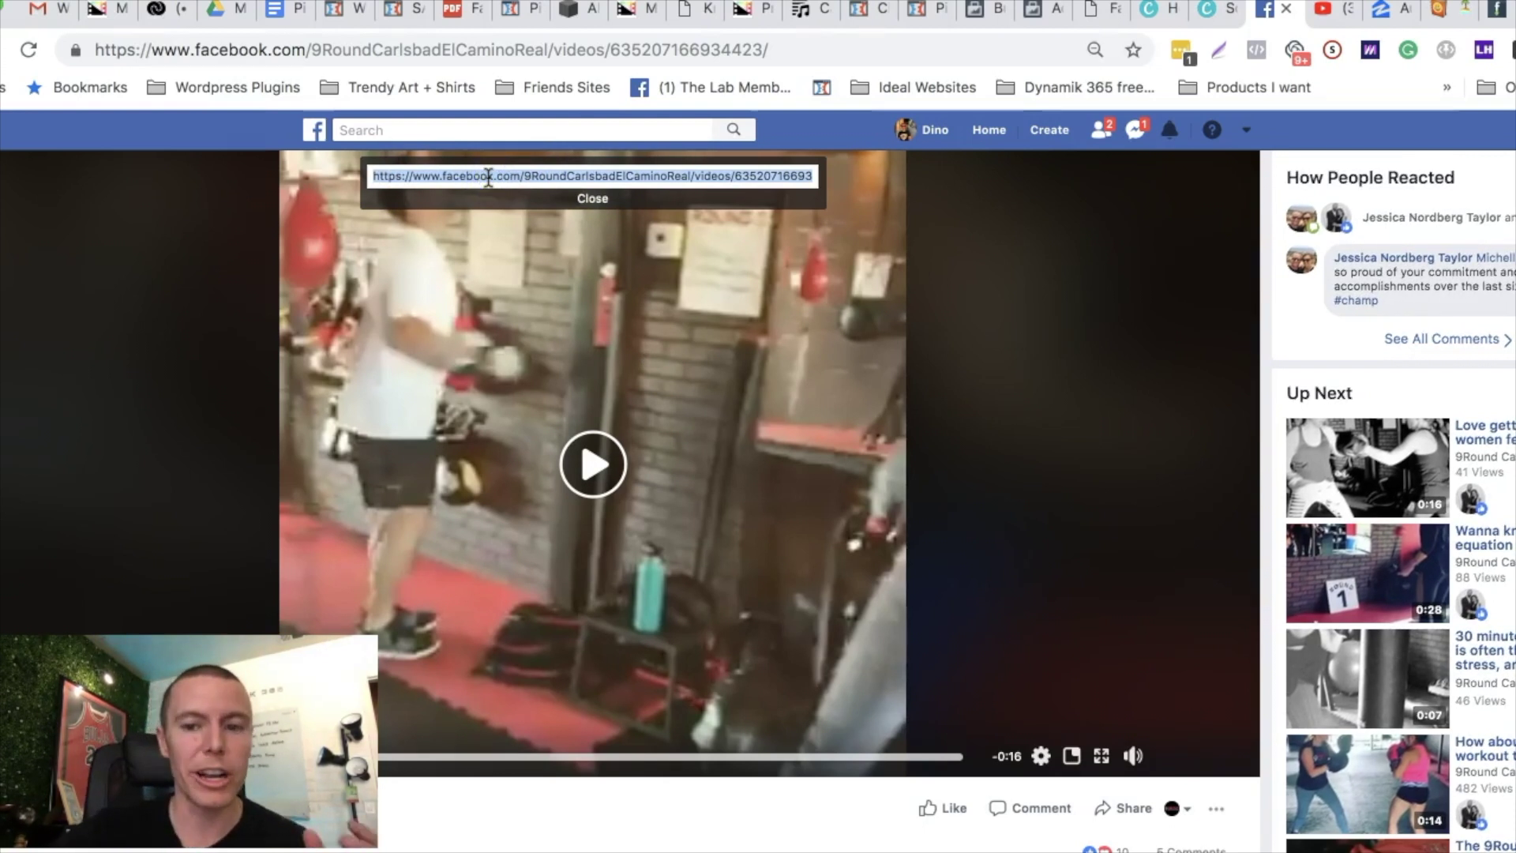
Step: Paste the copied video link into FBDOWN.net's URL field
{"action": "left_click", "coordinate": [1490, 9]}
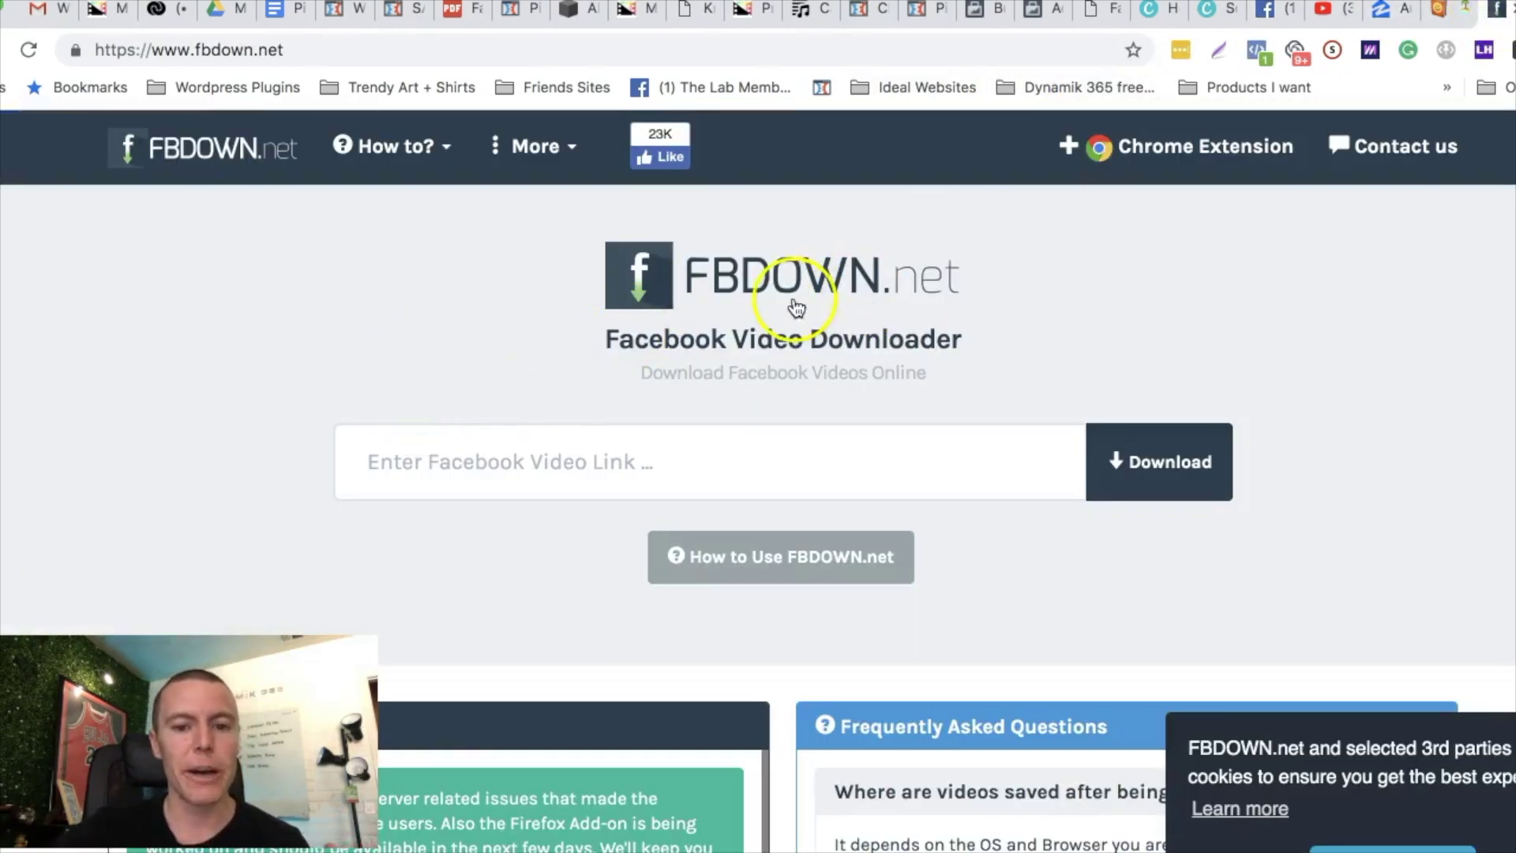
{"action": "left_click", "coordinate": [513, 458]}
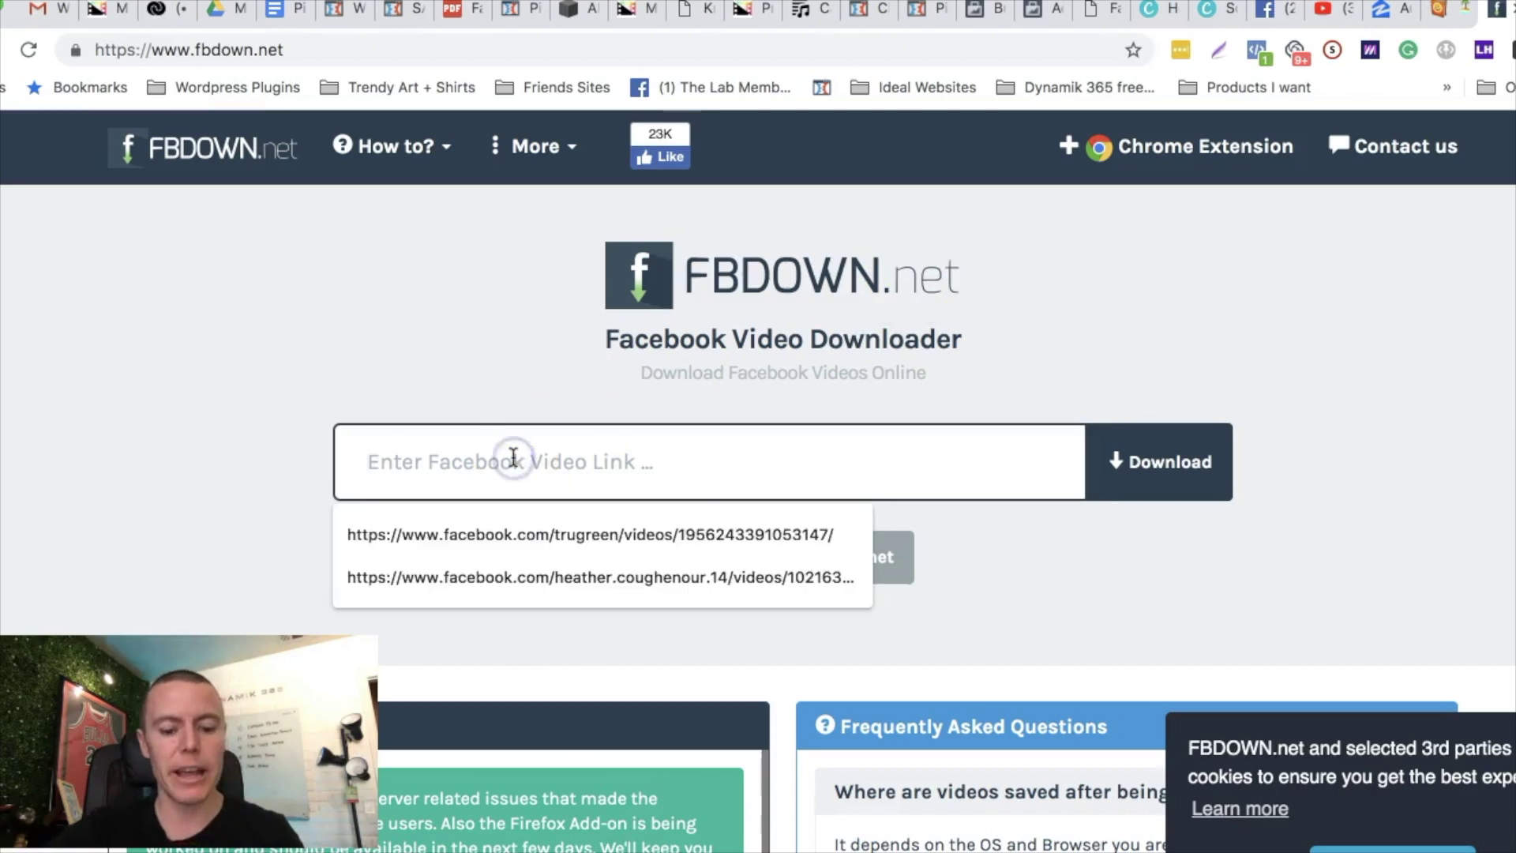
{"action": "key", "text": "ctrl+v"}
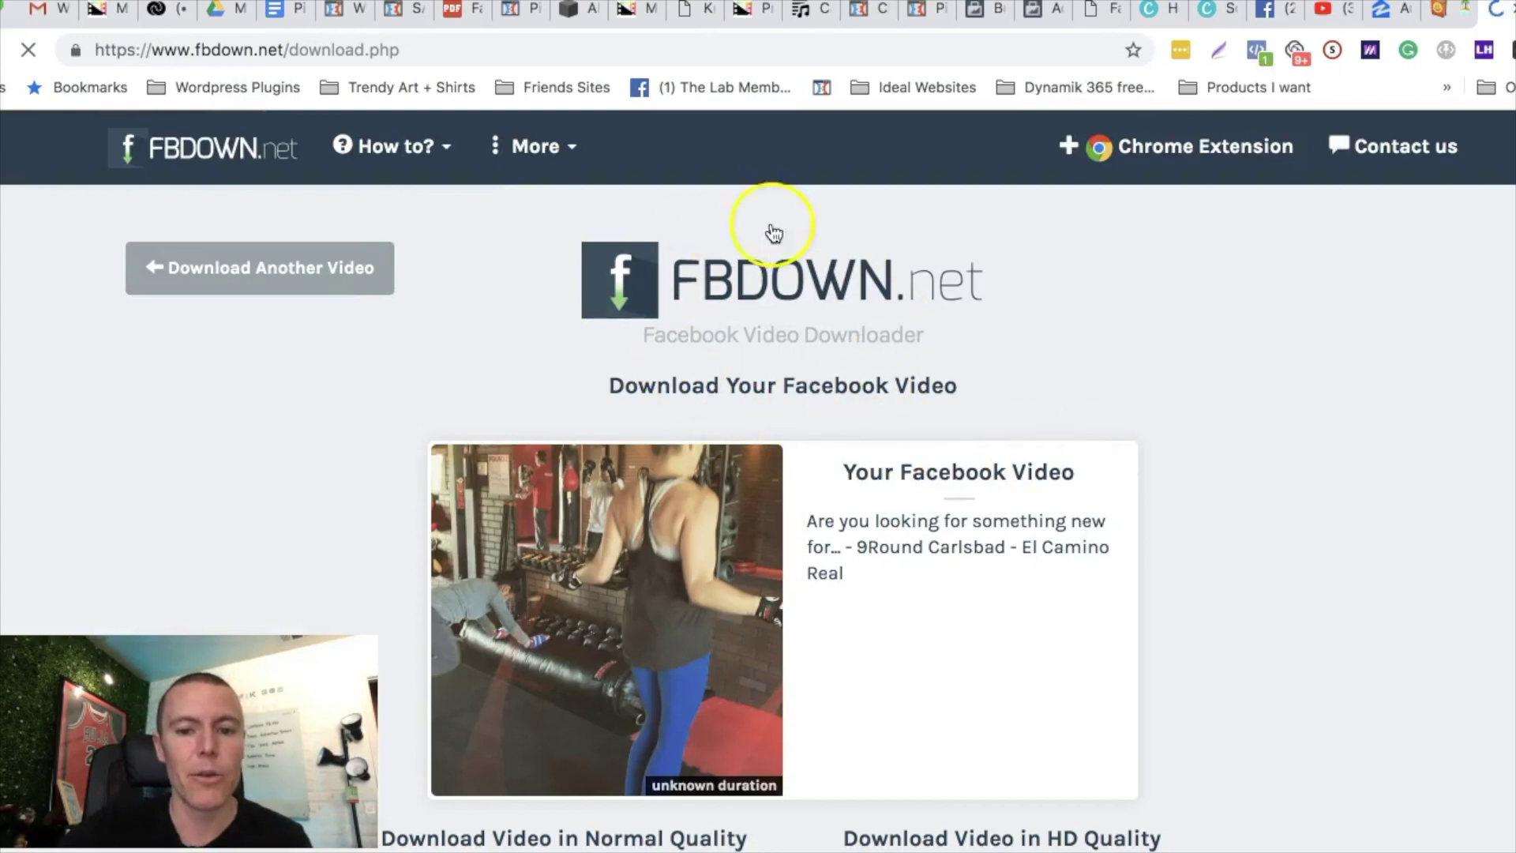
Step: Reveal the video's Force Download options, then move to the Canva home tab
{"action": "scroll", "coordinate": [746, 284], "scroll_direction": "down", "scroll_amount": 2}
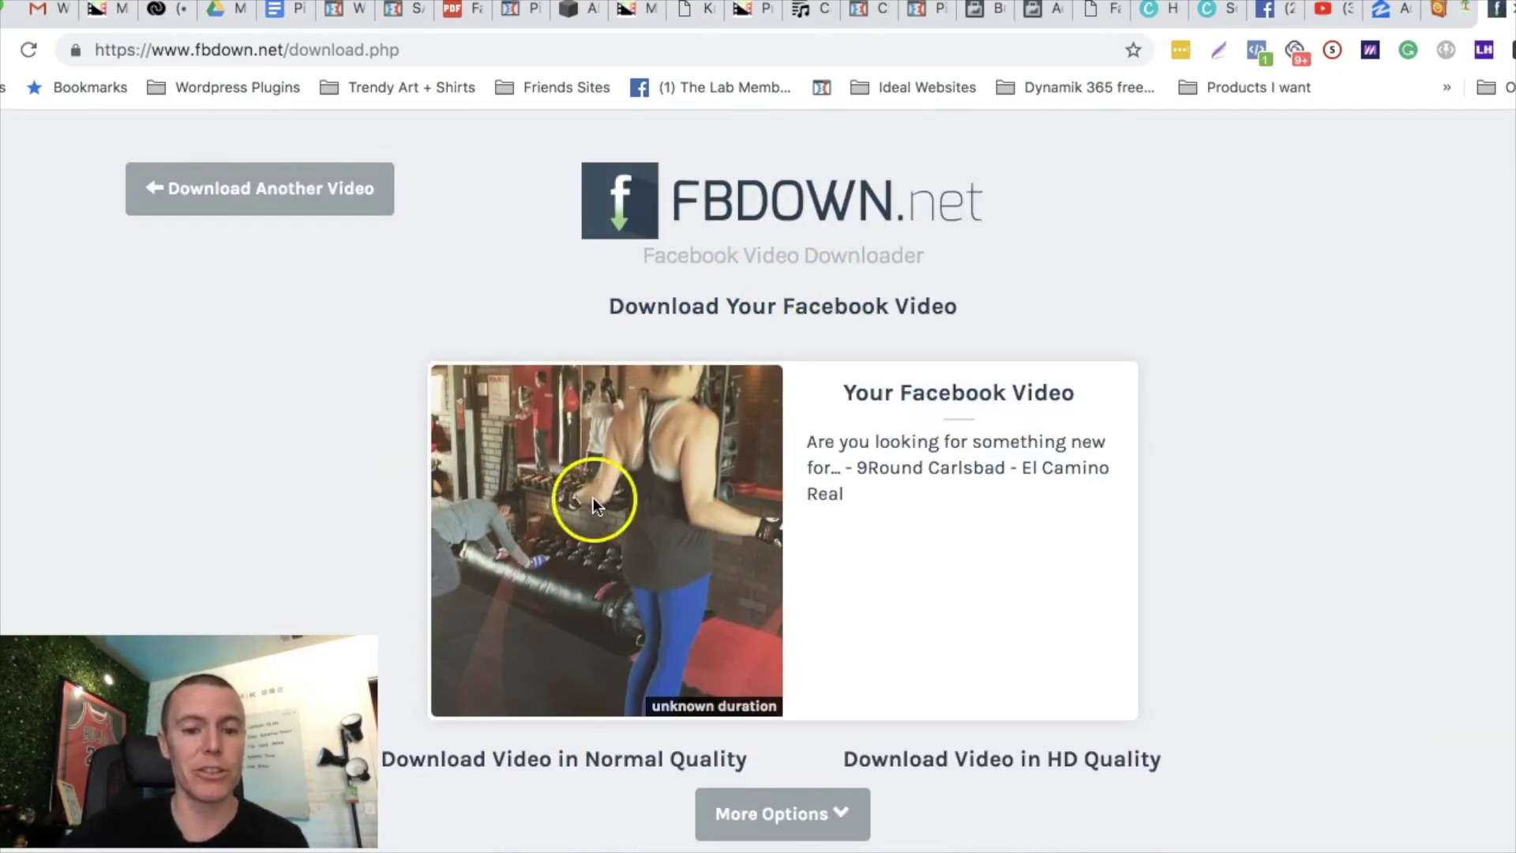
{"action": "scroll", "coordinate": [769, 365], "scroll_direction": "down", "scroll_amount": 5}
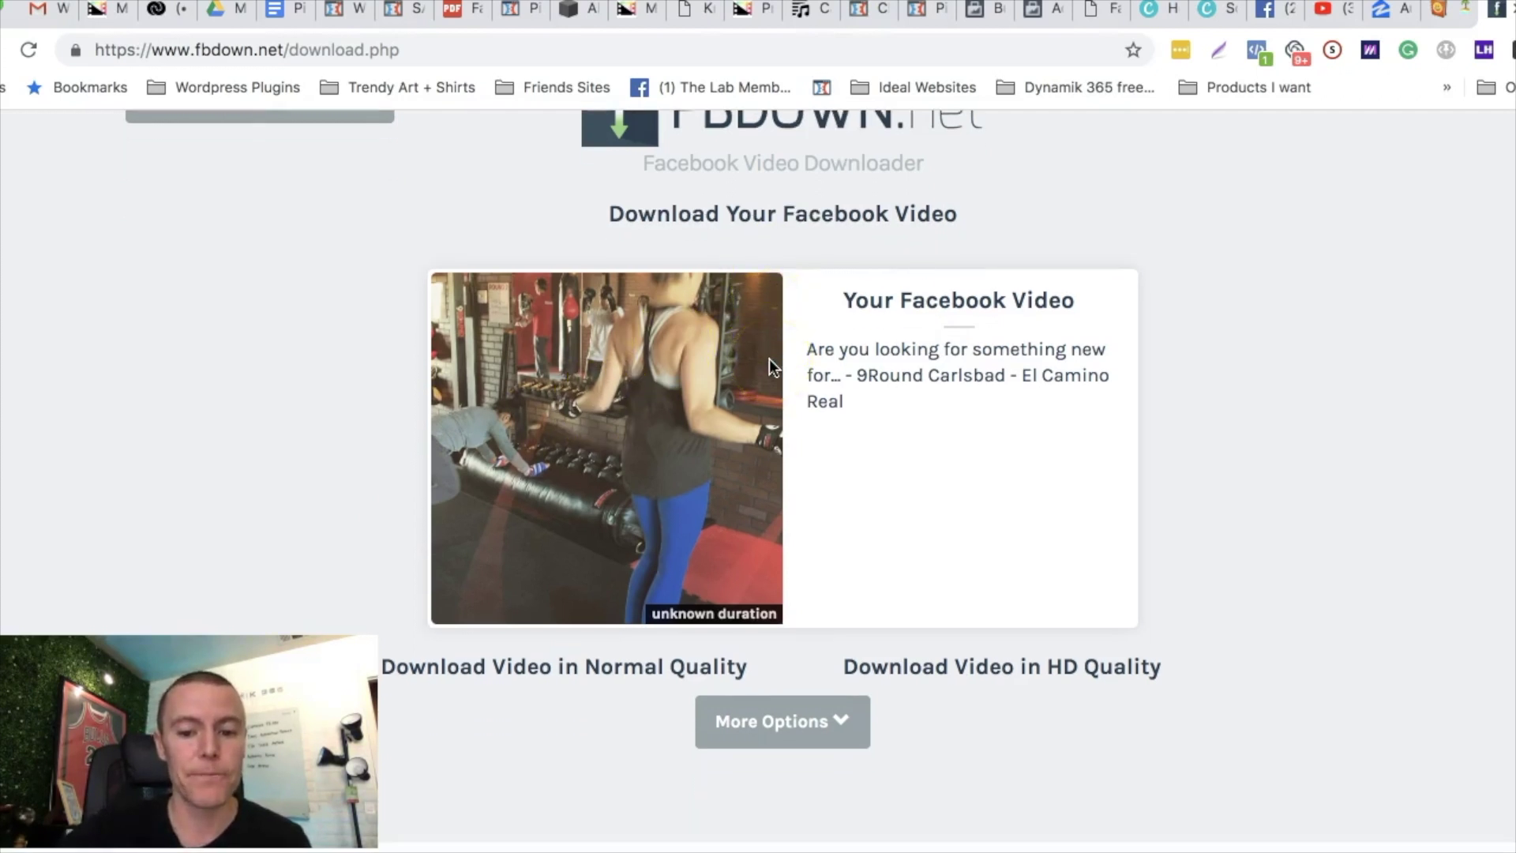
{"action": "scroll", "coordinate": [769, 359], "scroll_direction": "down", "scroll_amount": 1}
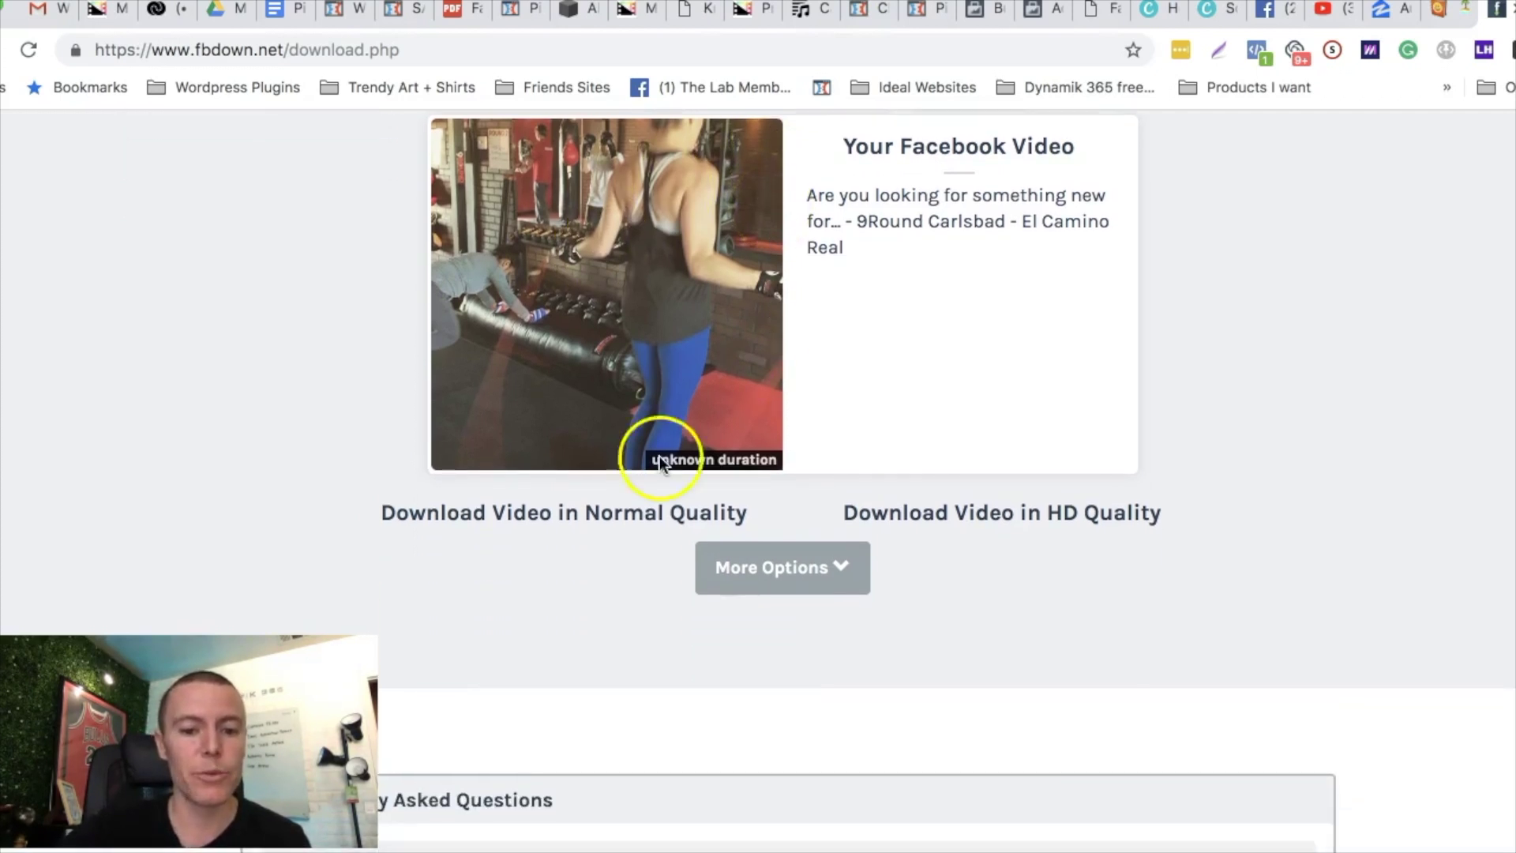
{"action": "left_click", "coordinate": [825, 567]}
{"action": "scroll", "coordinate": [822, 568], "scroll_direction": "down", "scroll_amount": 1}
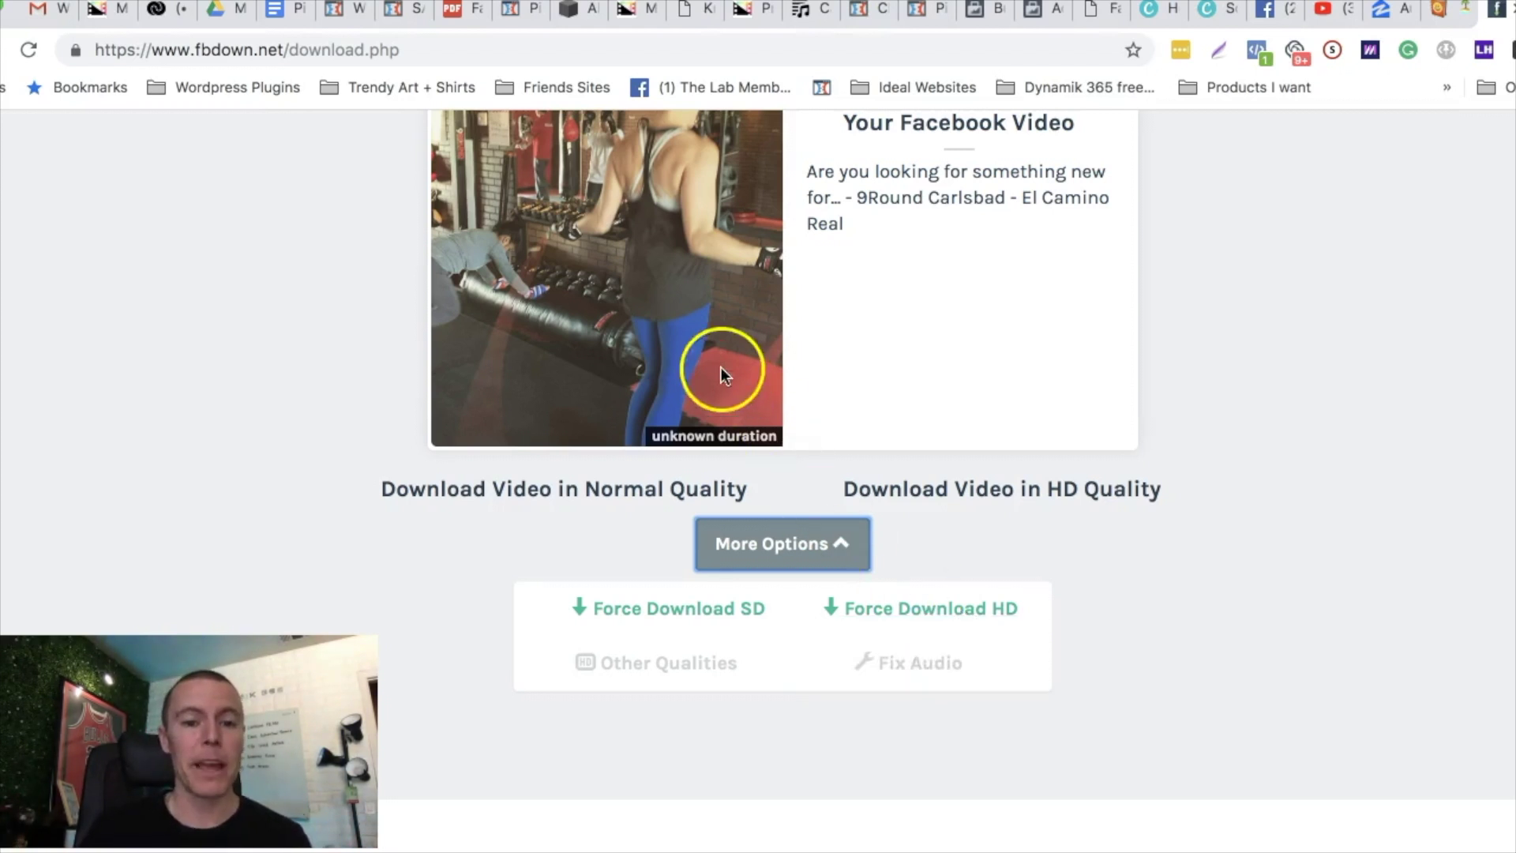
{"action": "scroll", "coordinate": [617, 341], "scroll_direction": "up", "scroll_amount": 2}
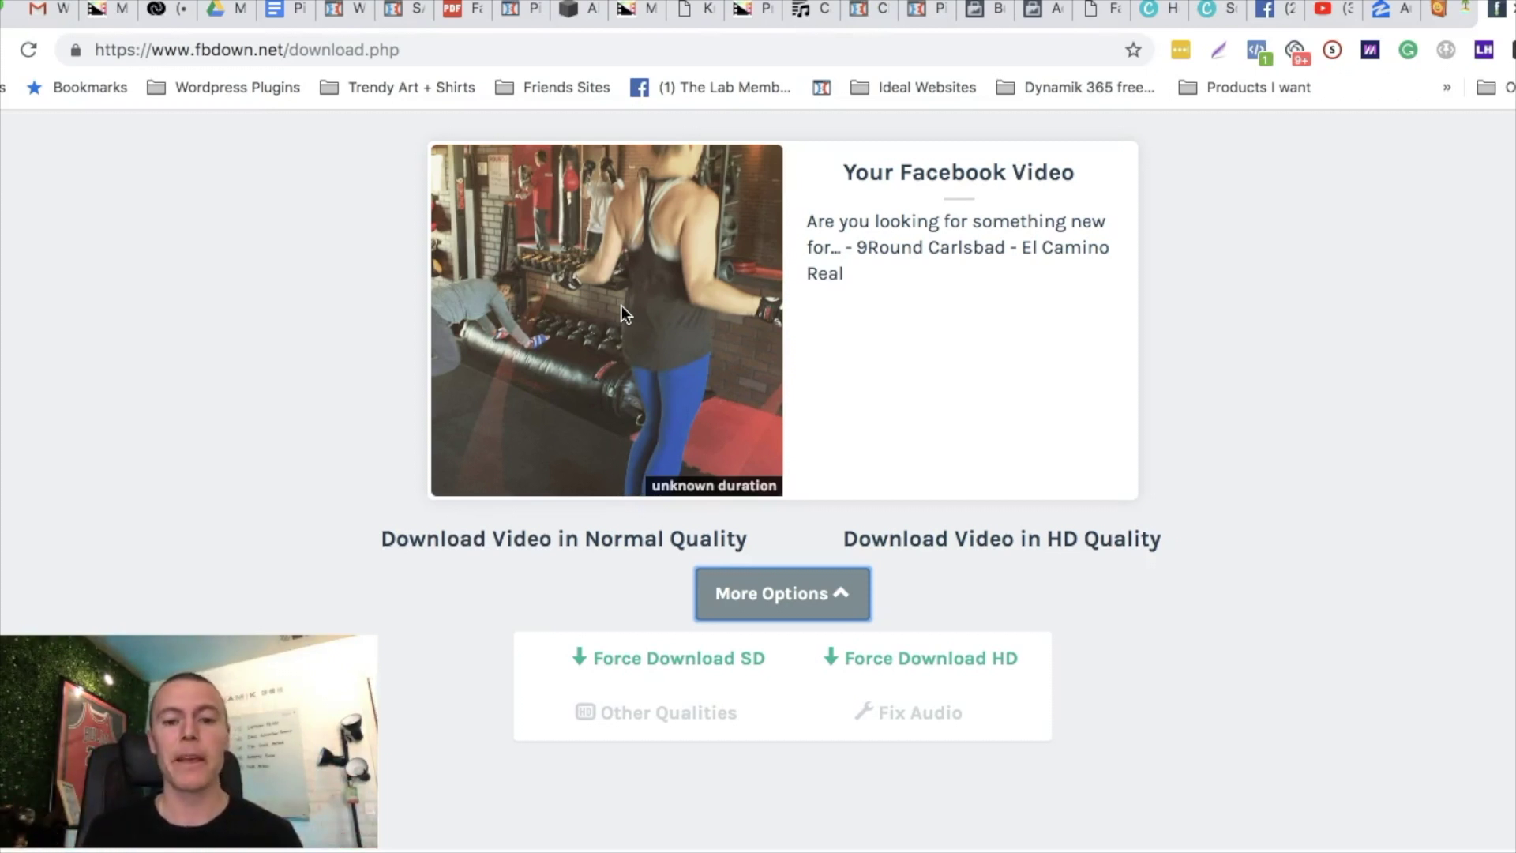
{"action": "scroll", "coordinate": [555, 290], "scroll_direction": "up", "scroll_amount": 1}
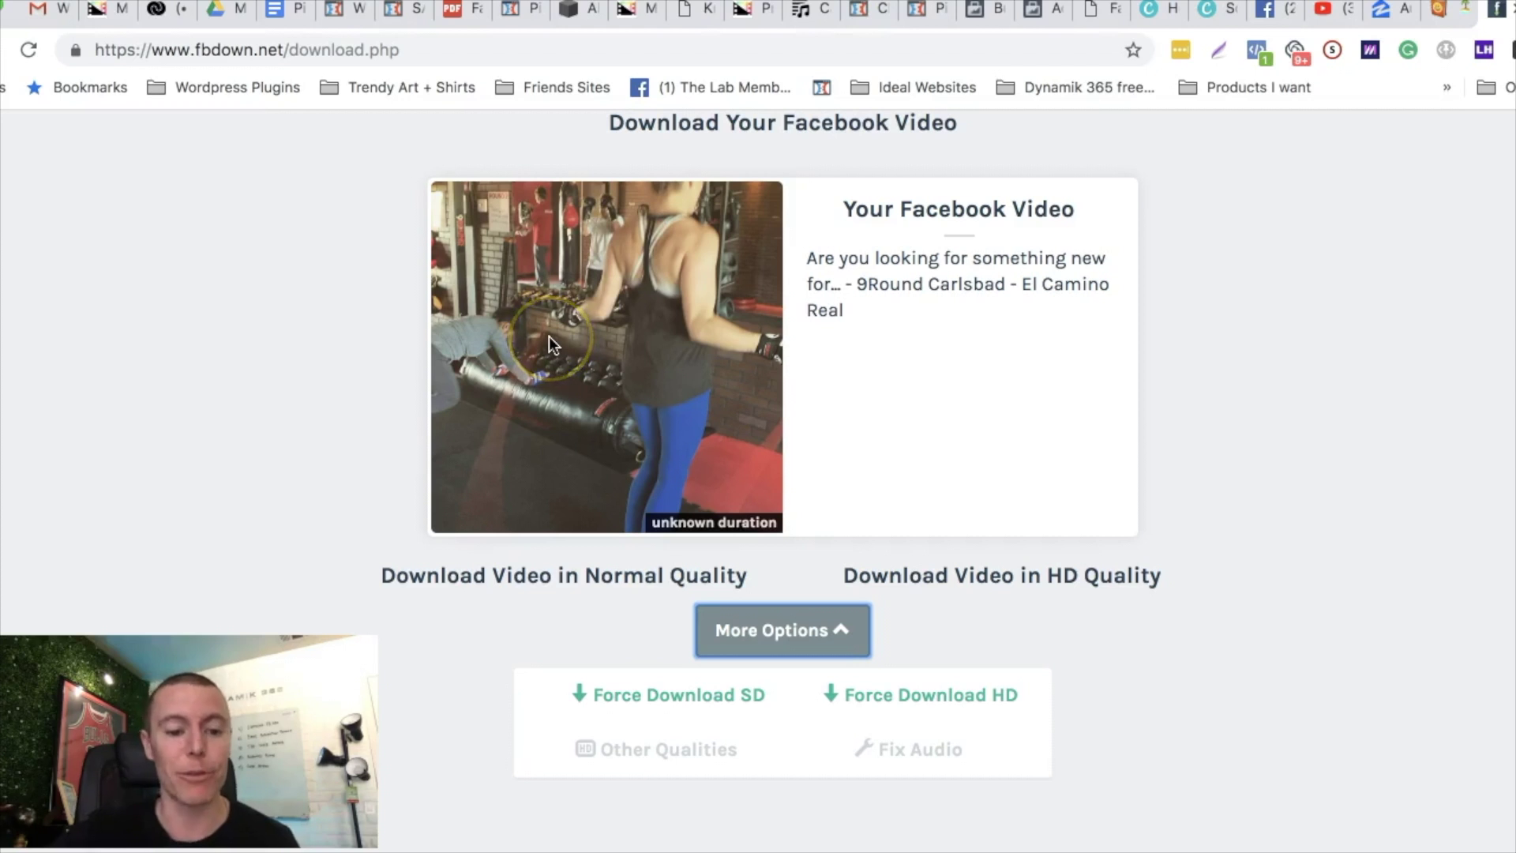
{"action": "left_click", "coordinate": [1153, 13]}
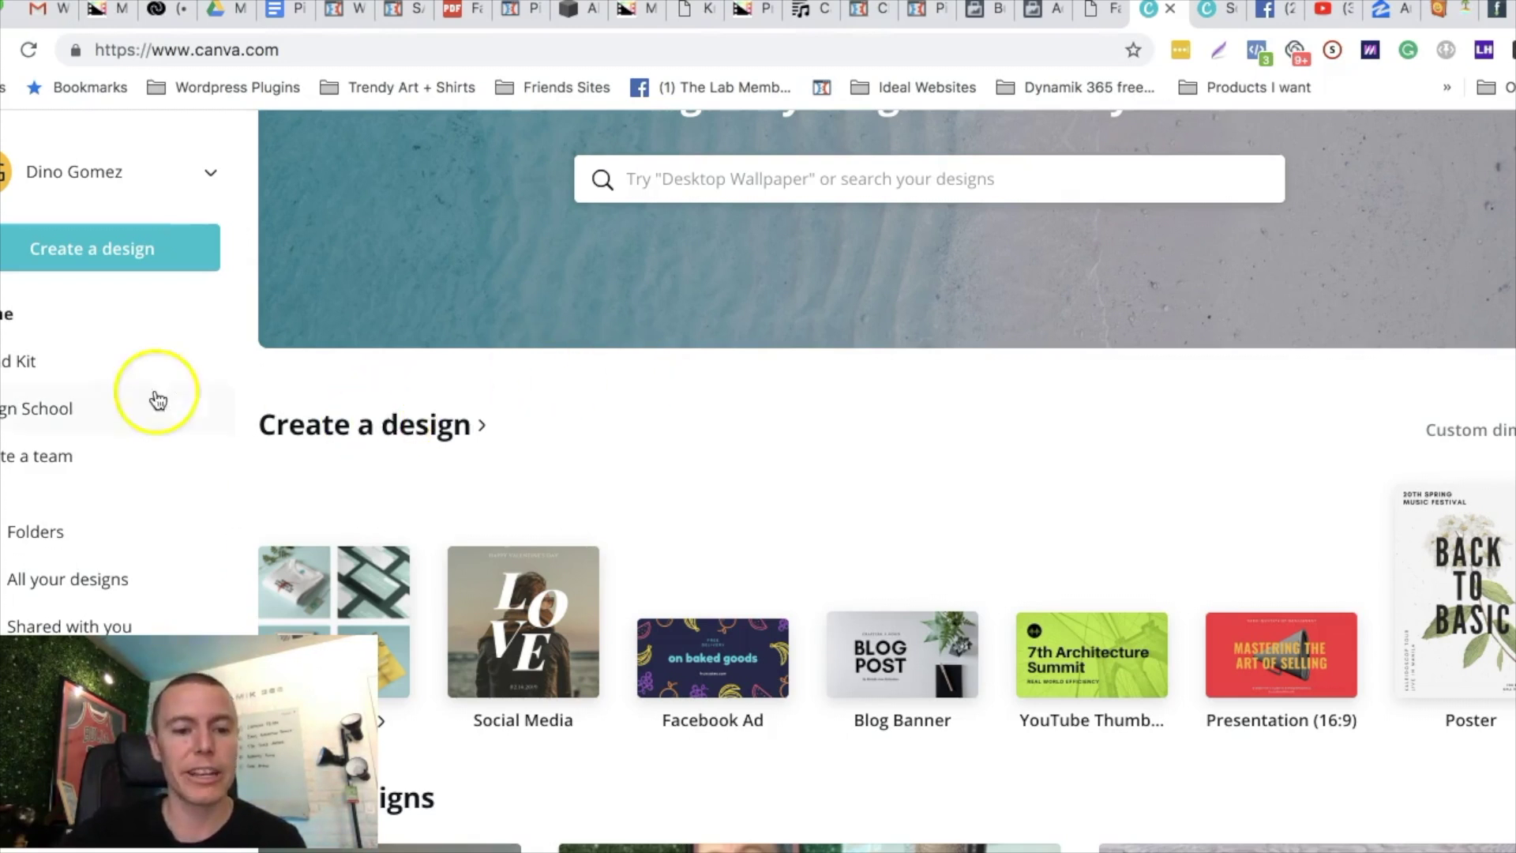
Step: Create a new blank Social Media design from Canva's home page
{"action": "scroll", "coordinate": [465, 384], "scroll_direction": "down", "scroll_amount": 1}
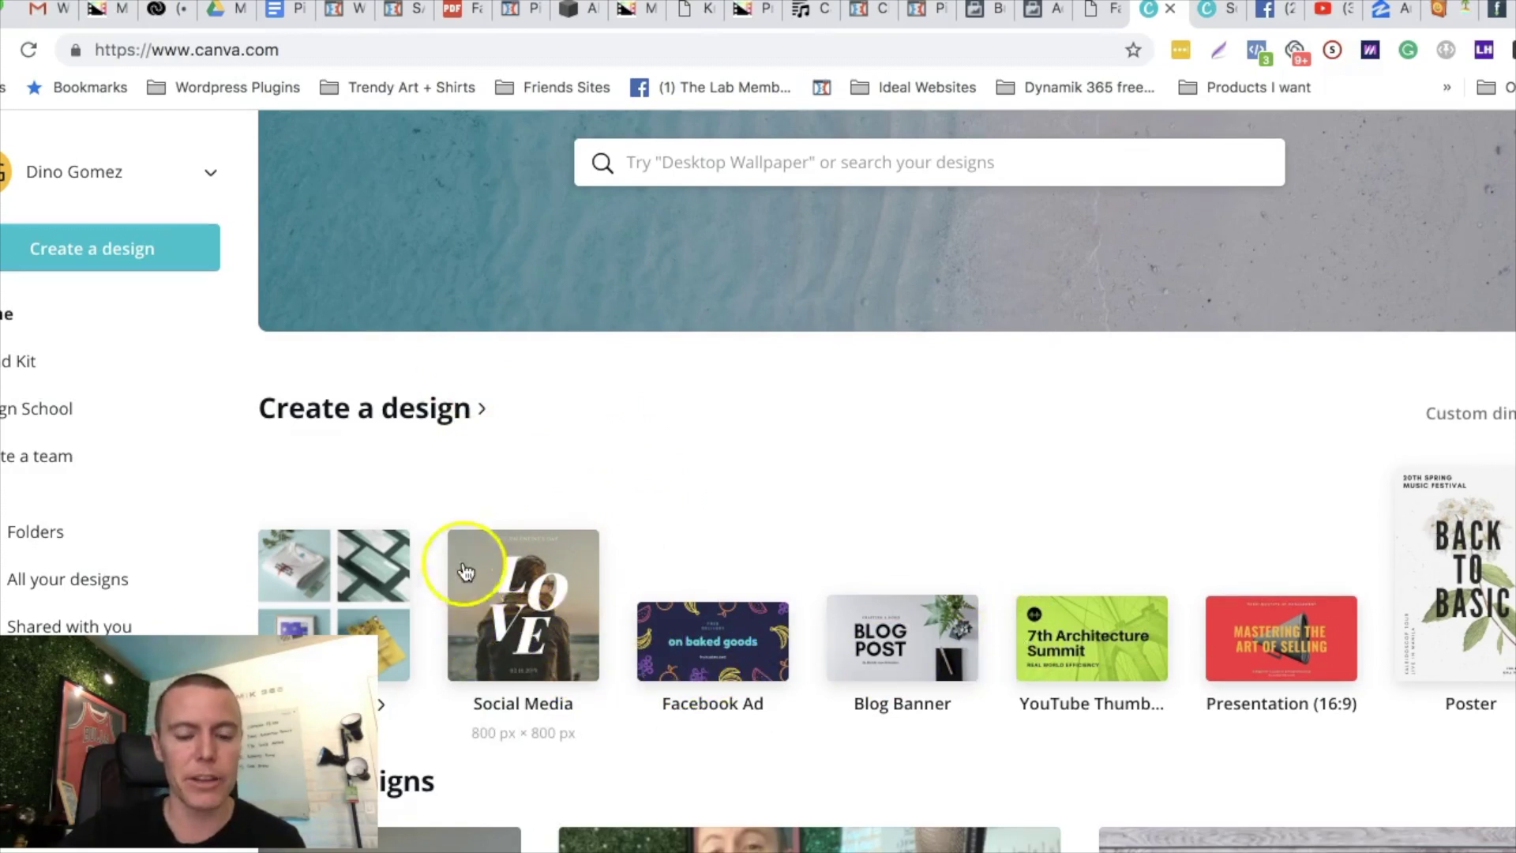
{"action": "left_click", "coordinate": [544, 602]}
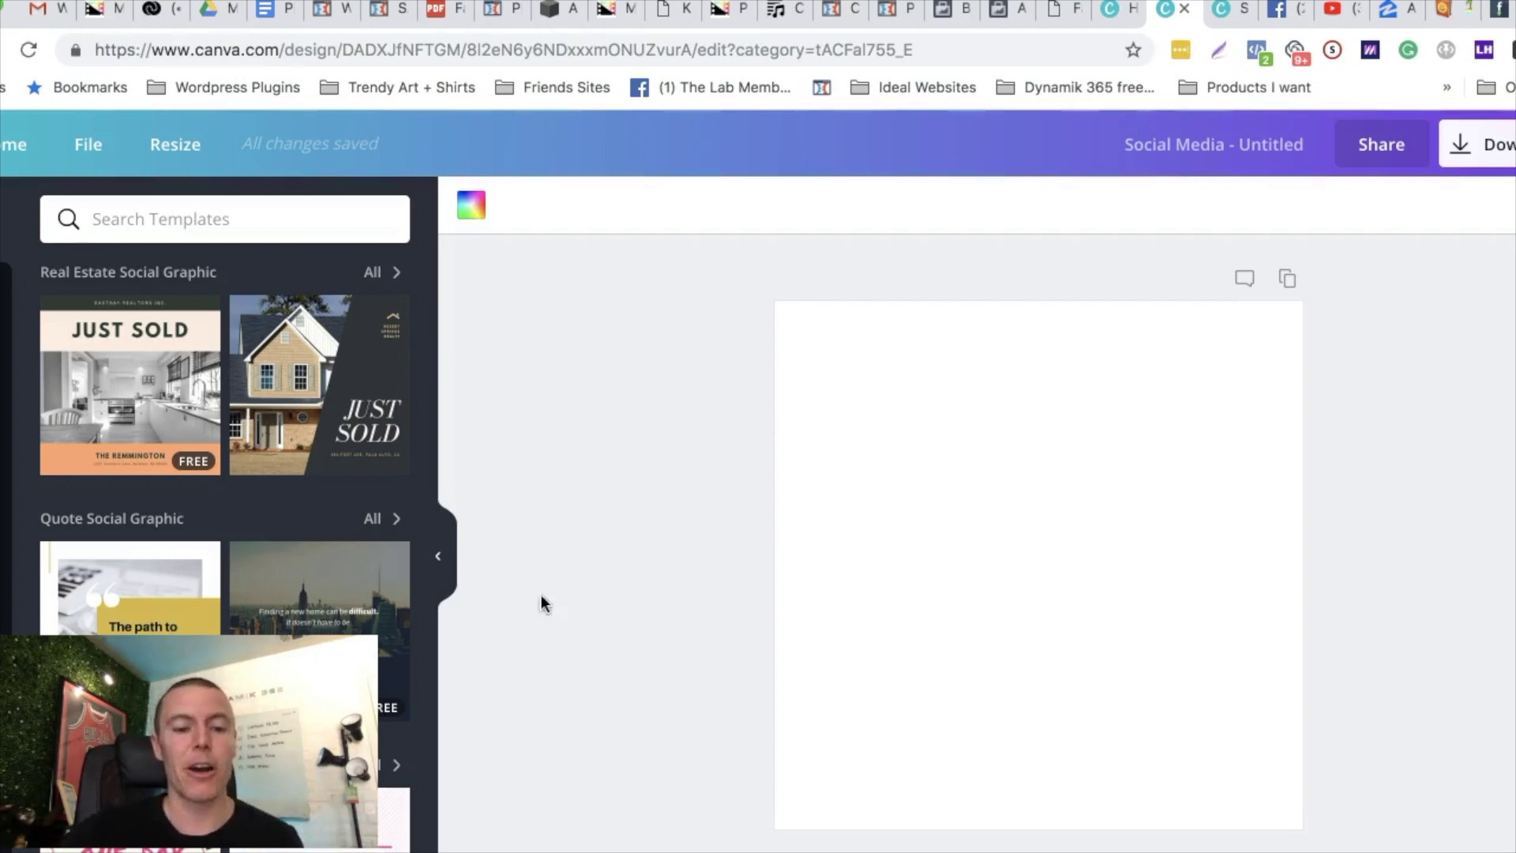
Step: Apply the JUST SOLD template, then open the remmington design tab
{"action": "left_click", "coordinate": [144, 397]}
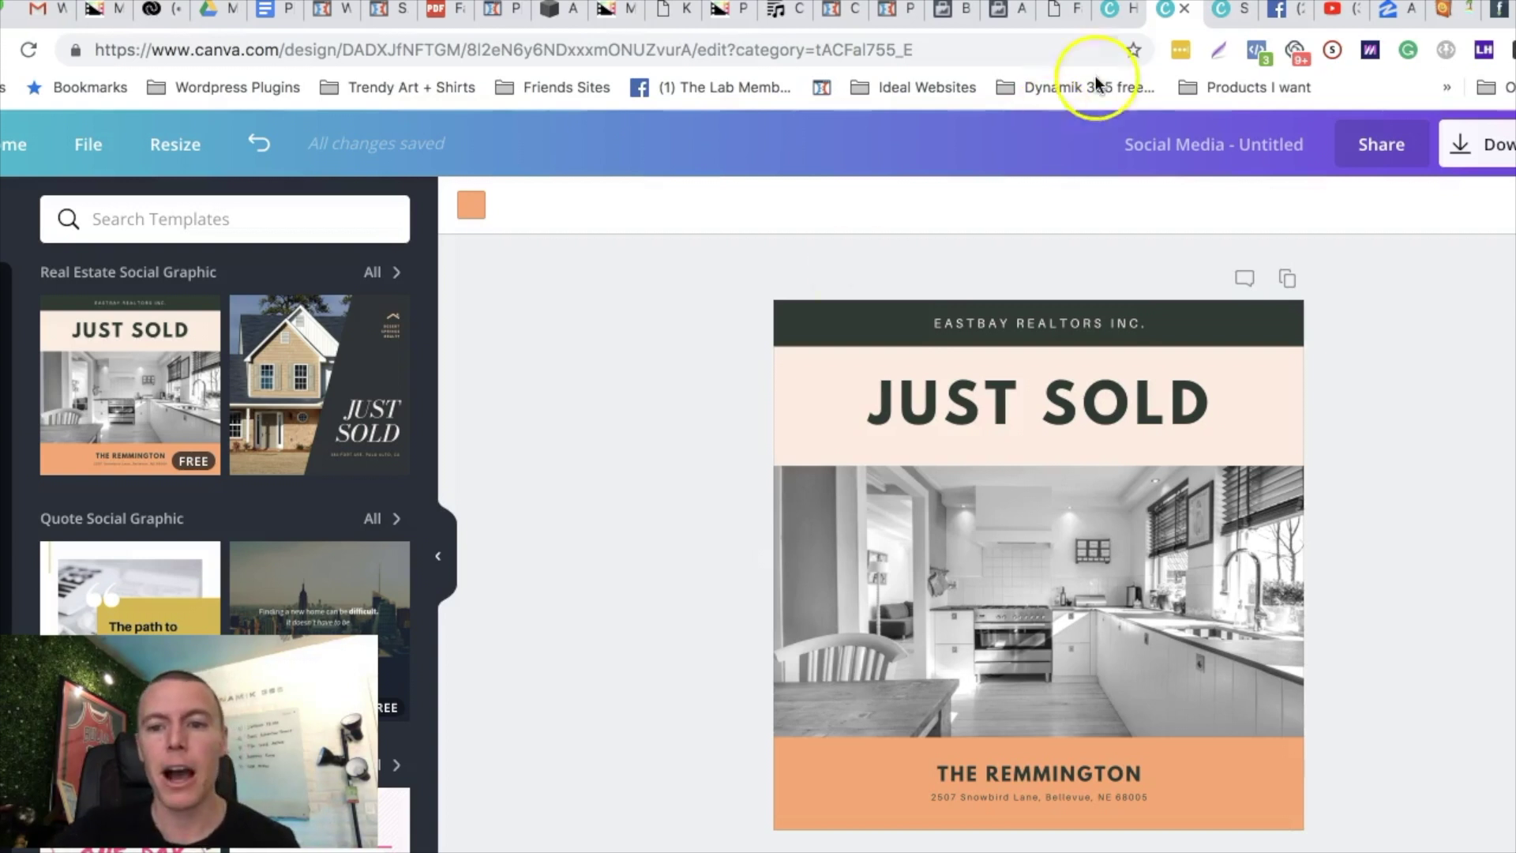
{"action": "left_click", "coordinate": [1220, 14]}
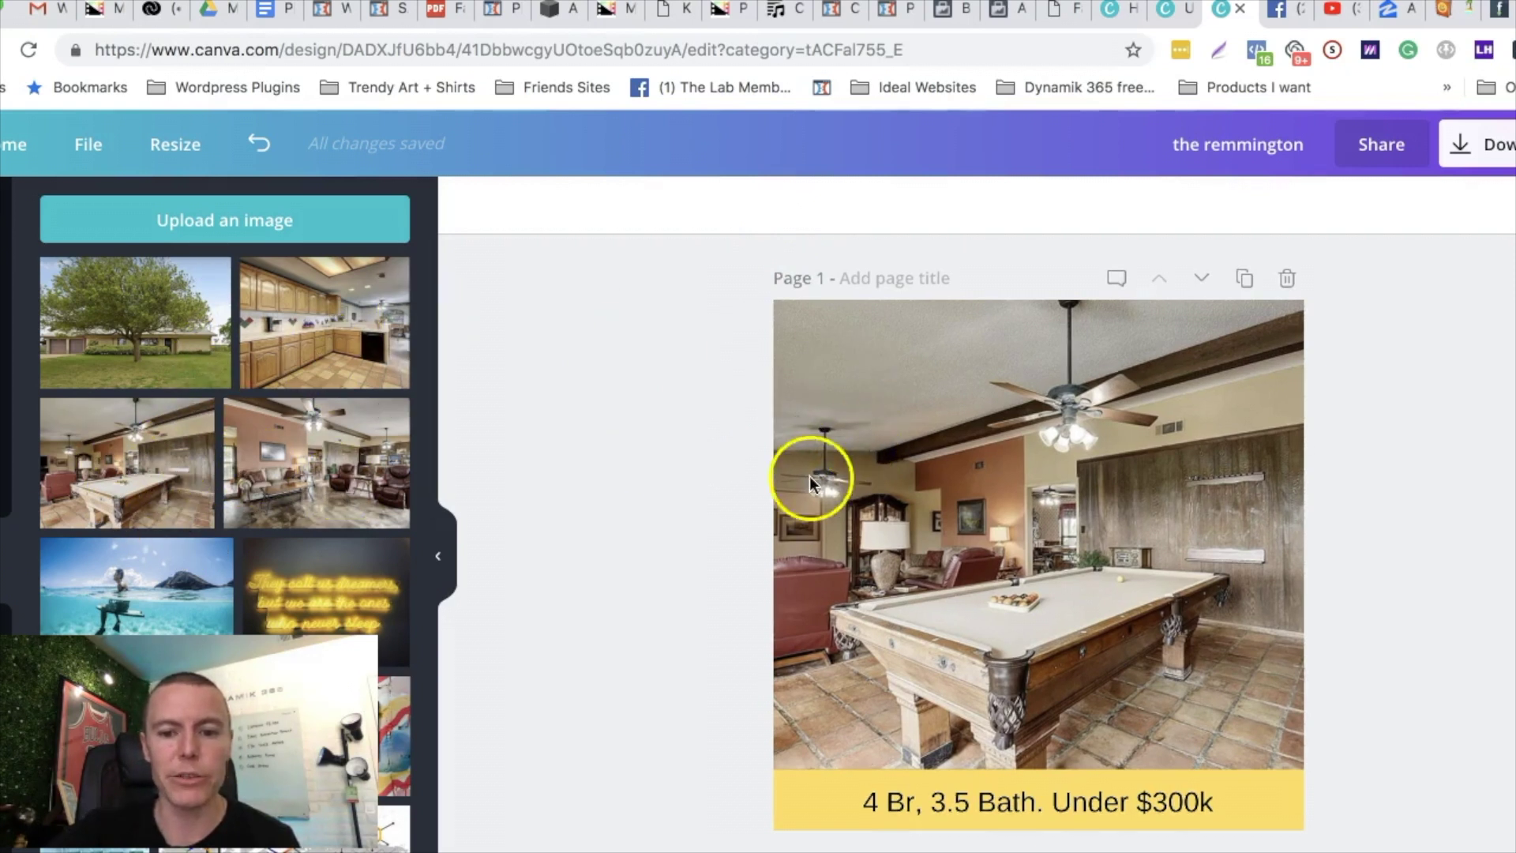
{"action": "scroll", "coordinate": [764, 485], "scroll_direction": "down", "scroll_amount": 2}
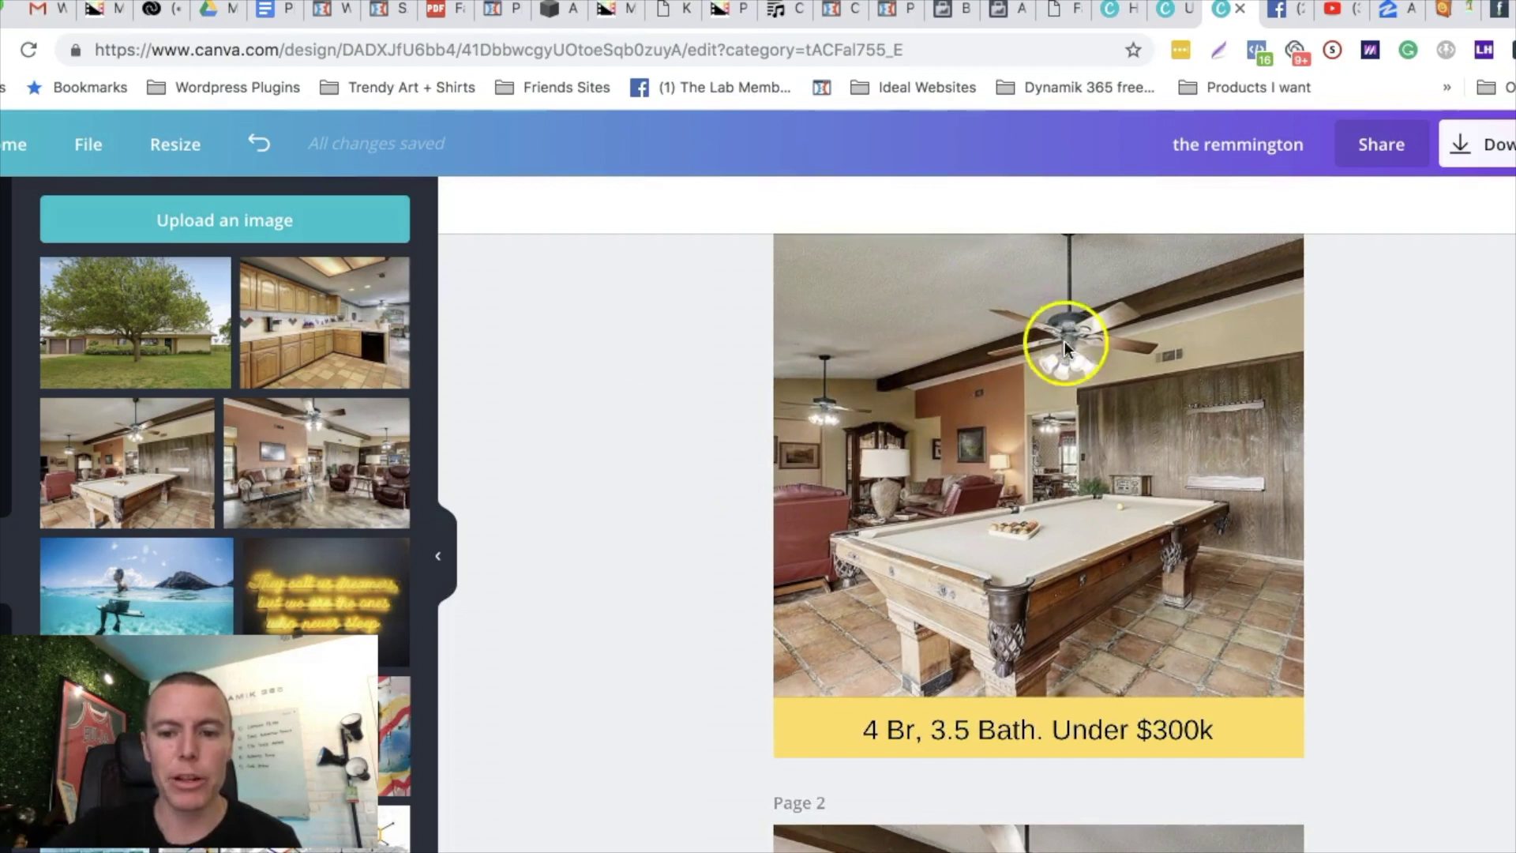
{"action": "scroll", "coordinate": [984, 418], "scroll_direction": "down", "scroll_amount": 1}
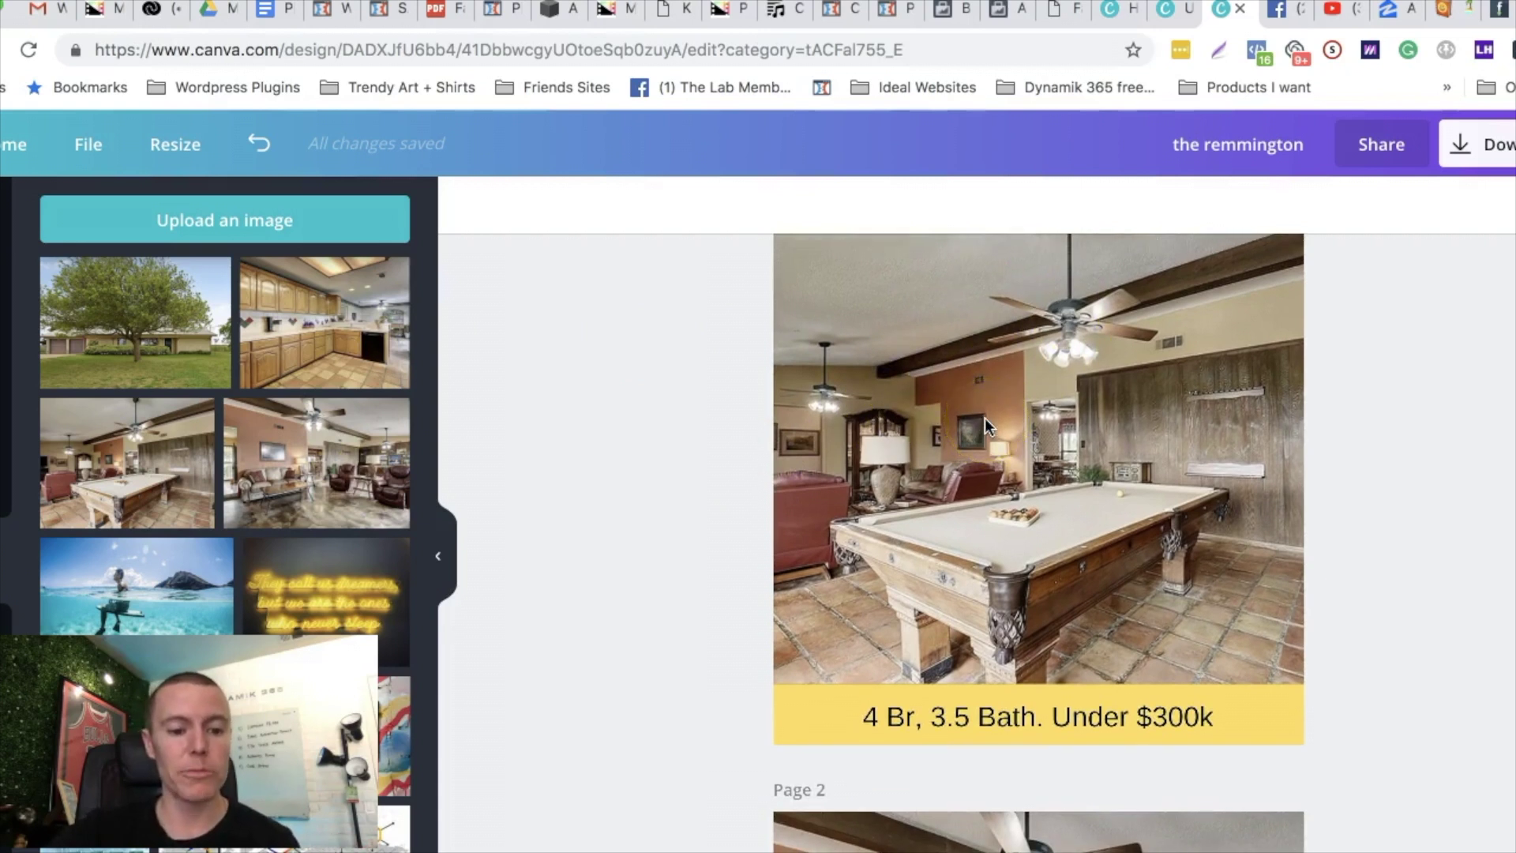
{"action": "scroll", "coordinate": [984, 419], "scroll_direction": "up", "scroll_amount": 2}
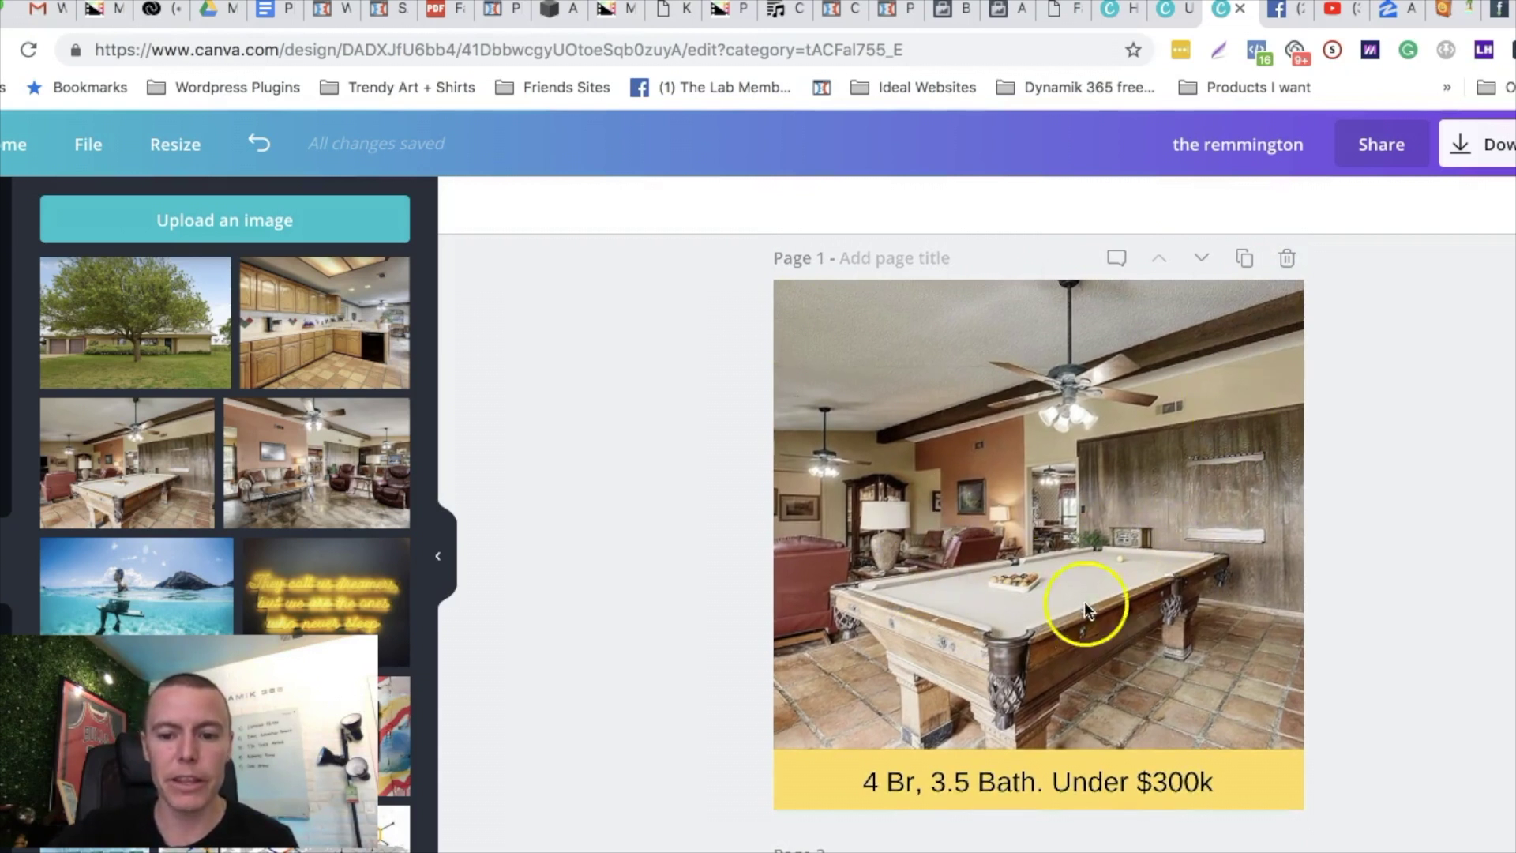
{"action": "scroll", "coordinate": [1115, 518], "scroll_direction": "down", "scroll_amount": 2}
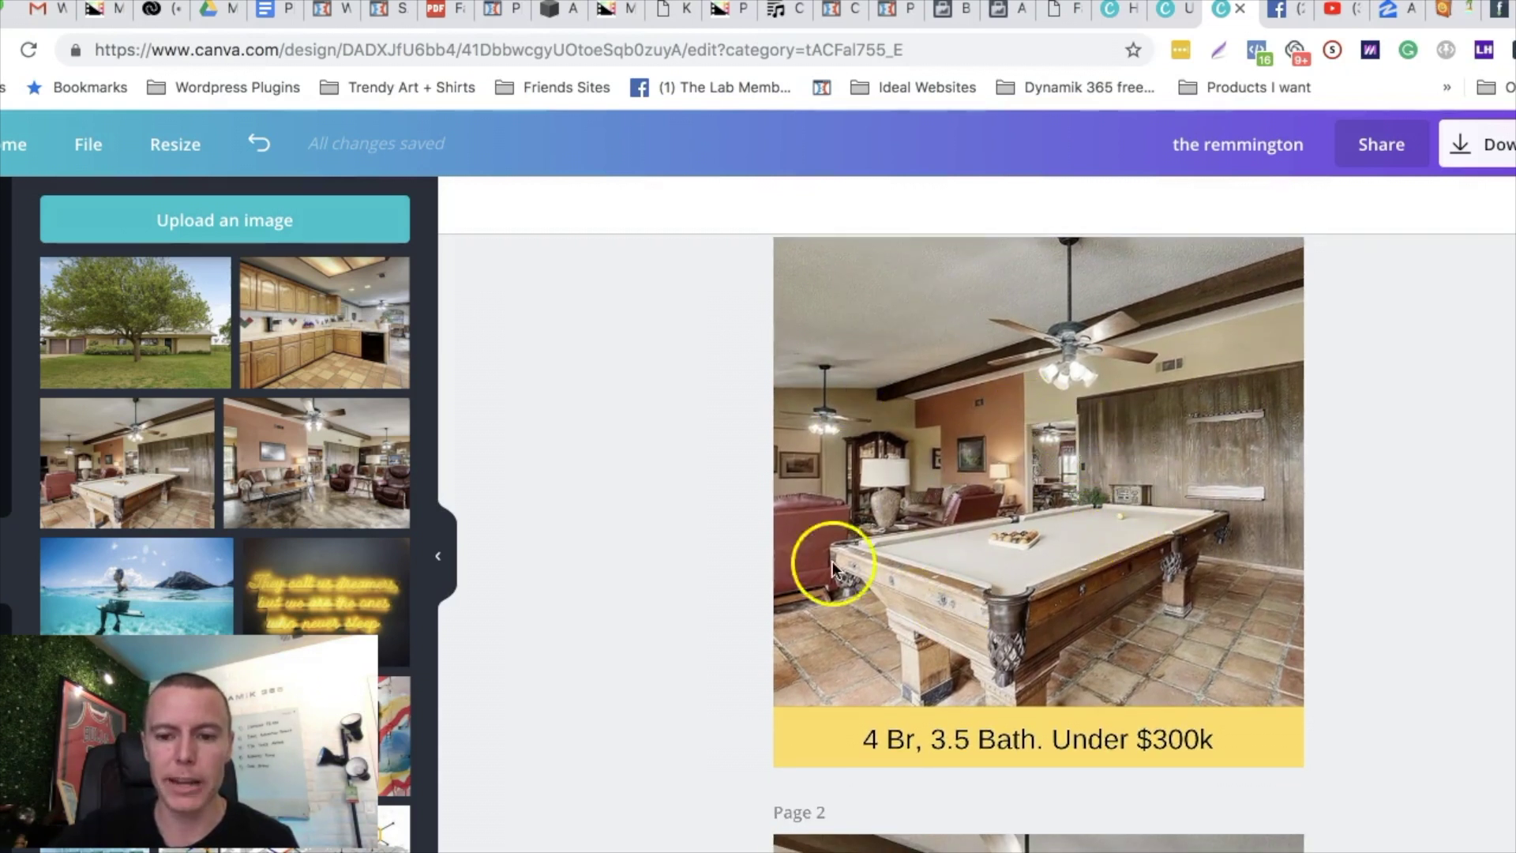
{"action": "scroll", "coordinate": [1012, 518], "scroll_direction": "down", "scroll_amount": 3}
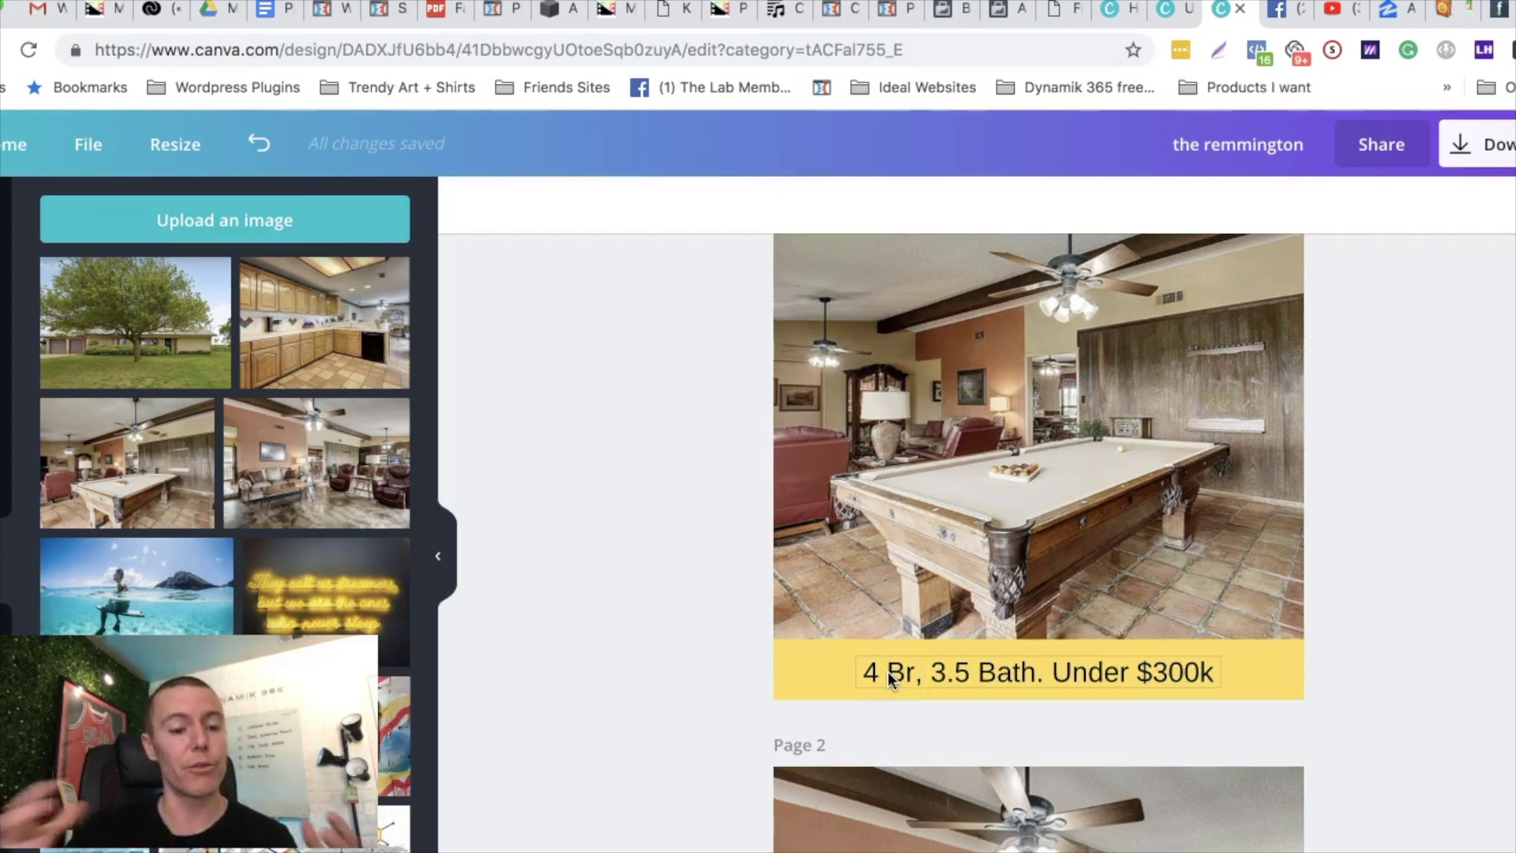
Step: Select various elements on the remmington design's pages
{"action": "left_click", "coordinate": [887, 671]}
{"action": "left_click", "coordinate": [973, 675]}
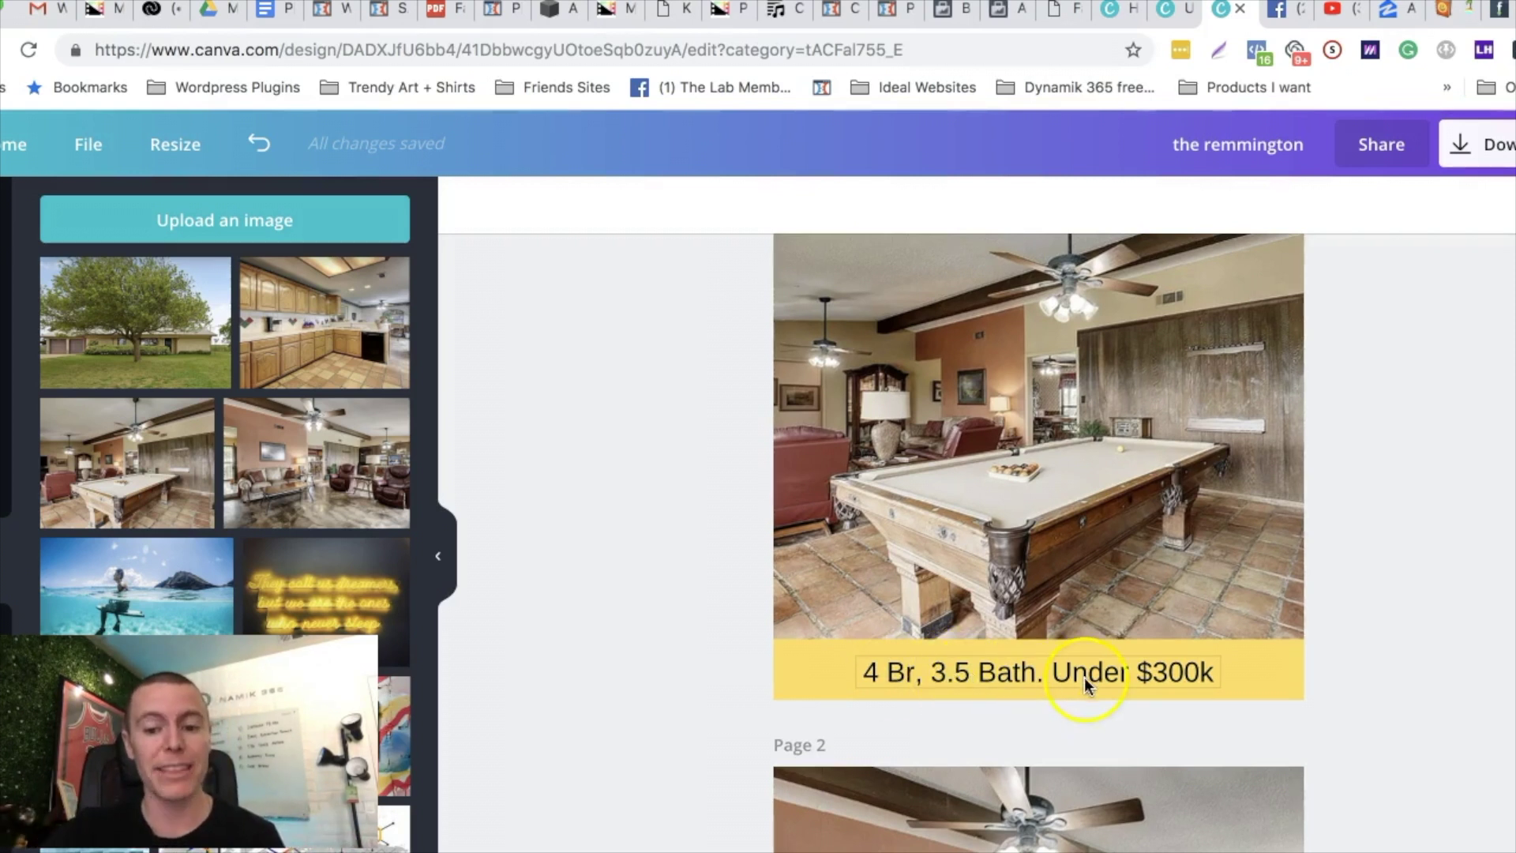
{"action": "left_click", "coordinate": [1055, 636]}
{"action": "left_click", "coordinate": [926, 638]}
{"action": "left_click", "coordinate": [951, 457]}
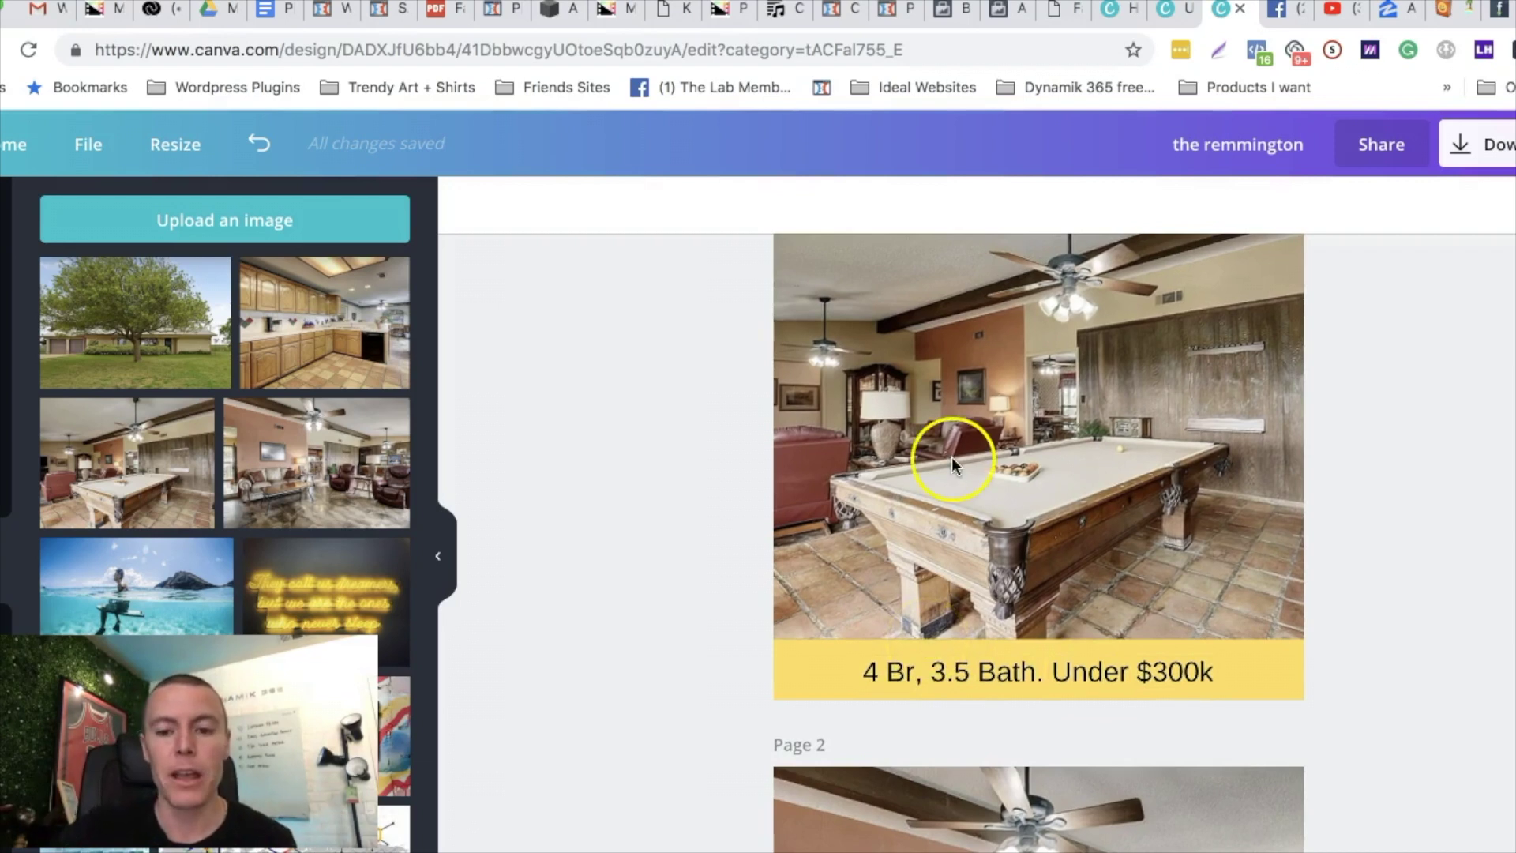
{"action": "left_click", "coordinate": [1031, 385]}
{"action": "scroll", "coordinate": [1032, 385], "scroll_direction": "down", "scroll_amount": 3}
{"action": "scroll", "coordinate": [1031, 386], "scroll_direction": "down", "scroll_amount": 3}
{"action": "left_click", "coordinate": [965, 477]}
{"action": "left_click", "coordinate": [1069, 352]}
{"action": "left_click", "coordinate": [943, 521]}
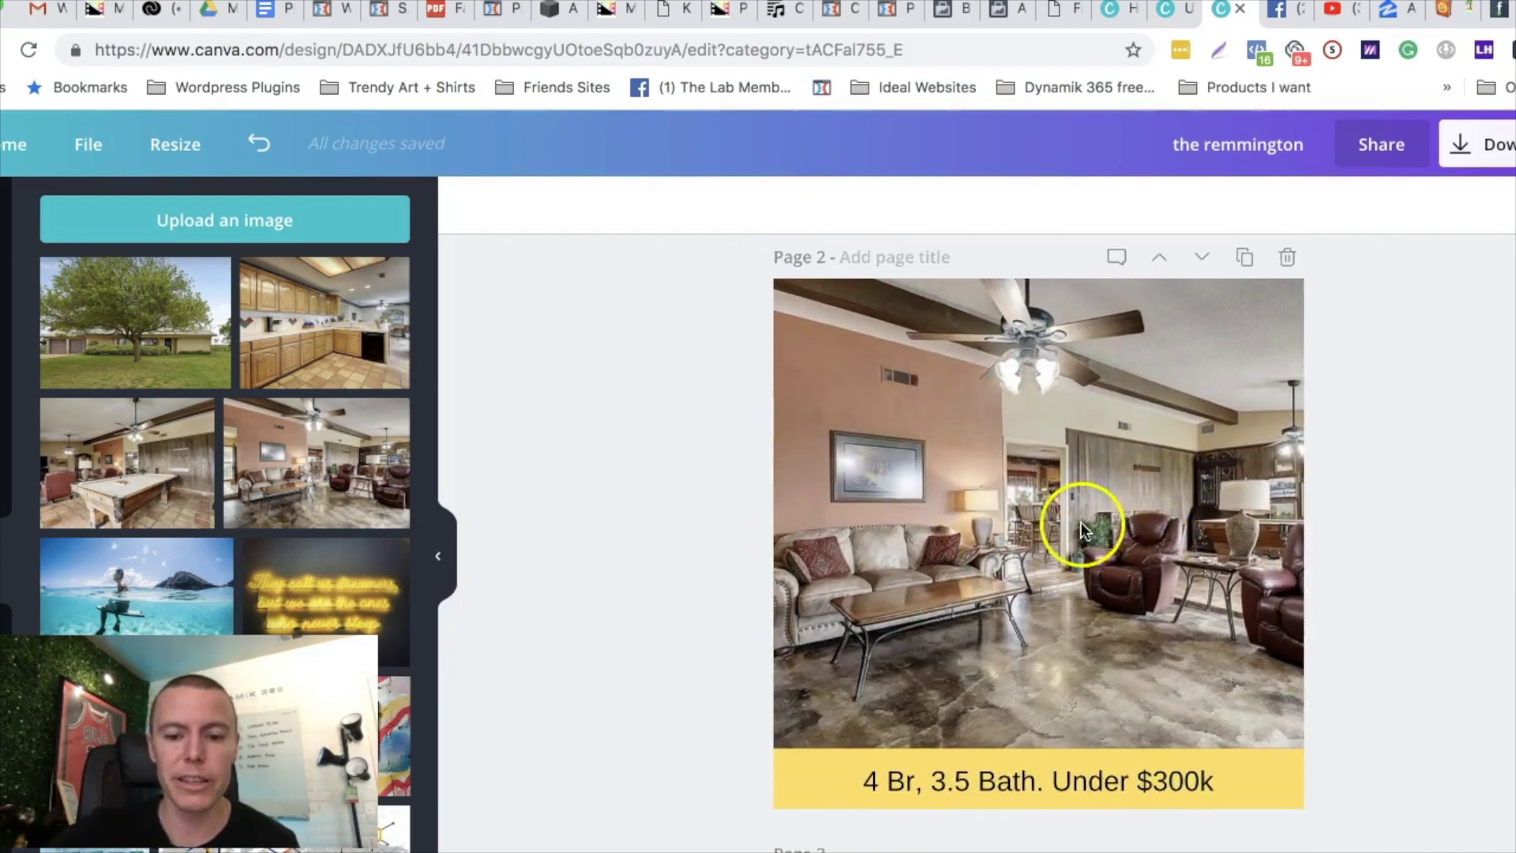
Step: Scroll through the remmington pages captioned '4 Br, 3.5 Bath. Under $300k'
{"action": "scroll", "coordinate": [1079, 517], "scroll_direction": "down", "scroll_amount": 1}
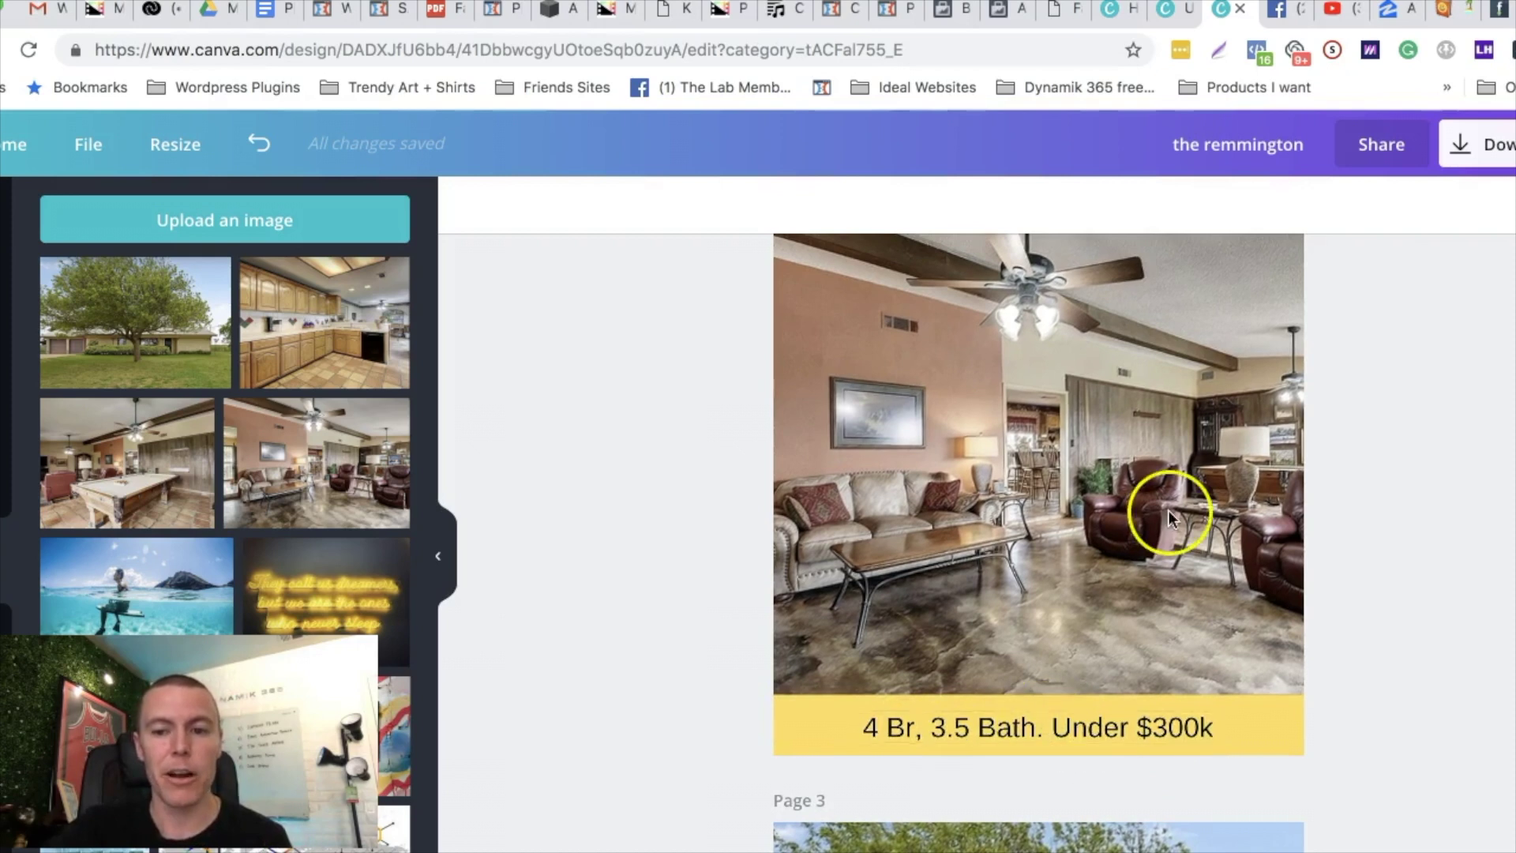
{"action": "scroll", "coordinate": [1168, 511], "scroll_direction": "down", "scroll_amount": 6}
{"action": "scroll", "coordinate": [1168, 510], "scroll_direction": "down", "scroll_amount": 4}
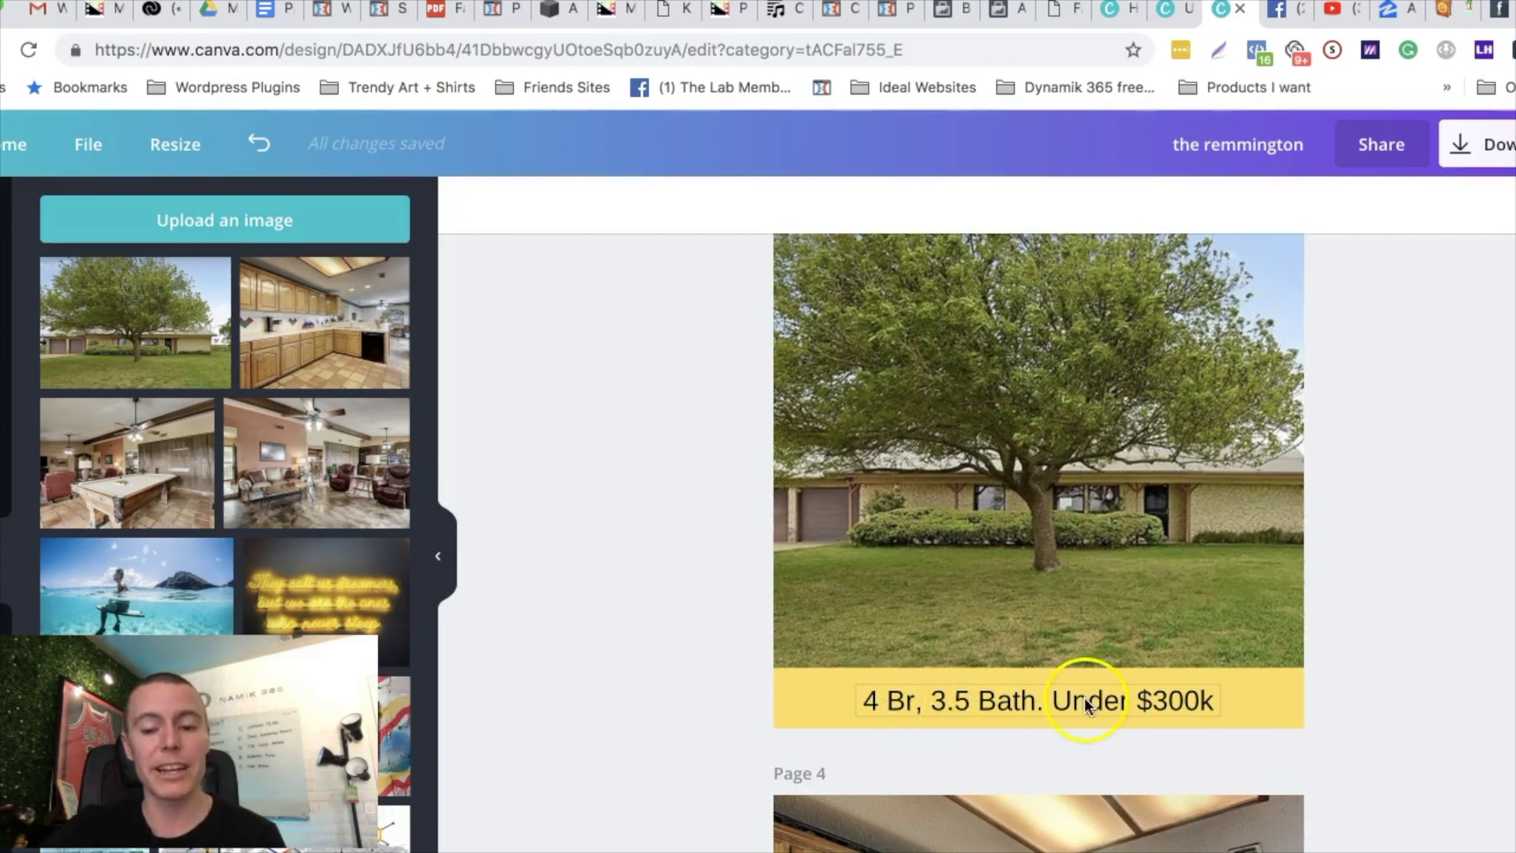
{"action": "scroll", "coordinate": [972, 706], "scroll_direction": "up", "scroll_amount": 1}
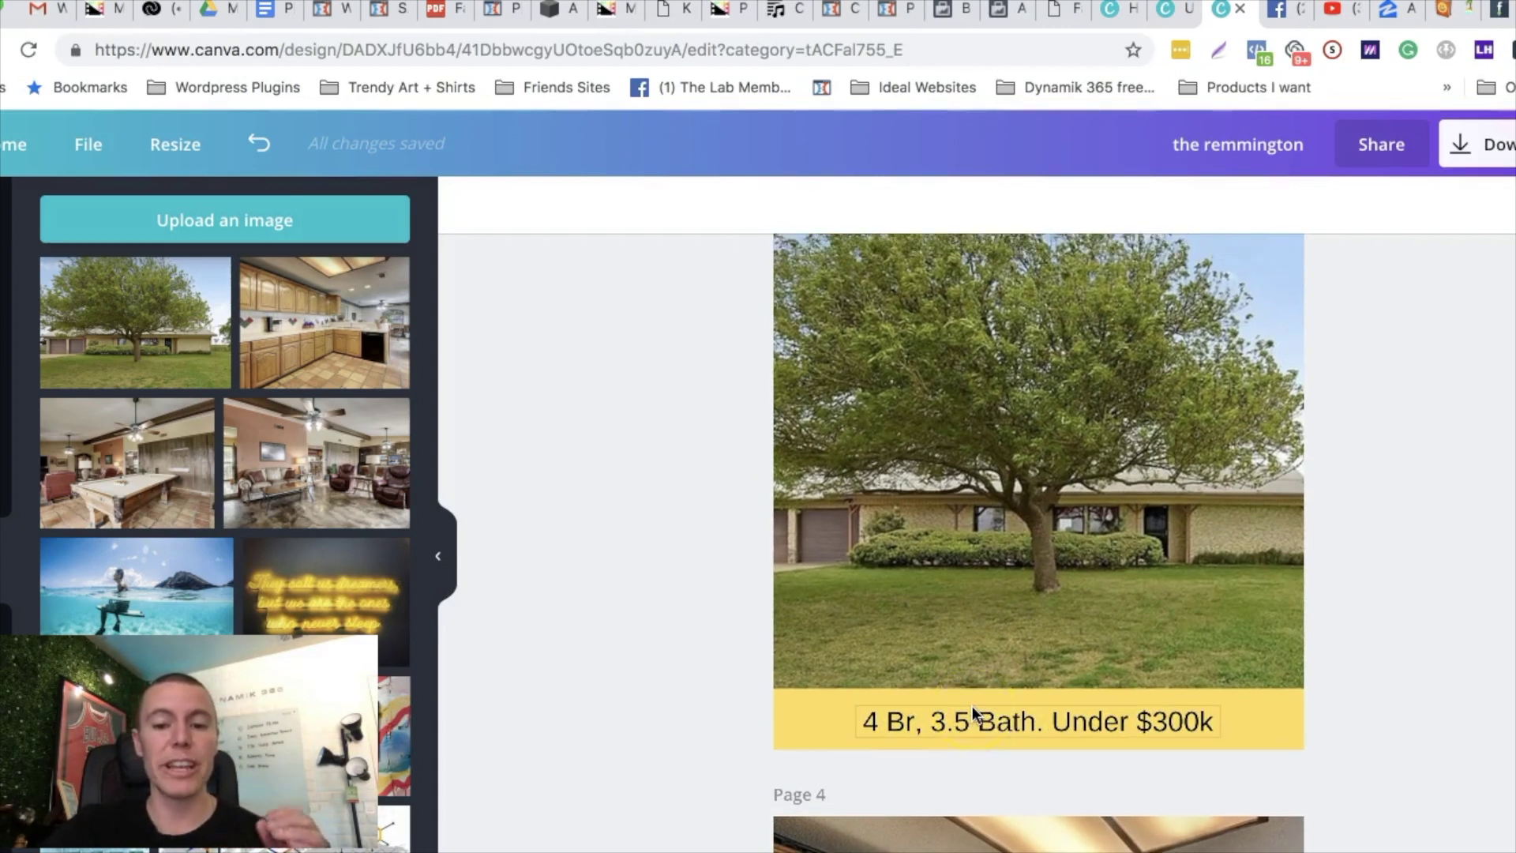
{"action": "scroll", "coordinate": [972, 706], "scroll_direction": "up", "scroll_amount": 1}
{"action": "scroll", "coordinate": [972, 706], "scroll_direction": "up", "scroll_amount": 1}
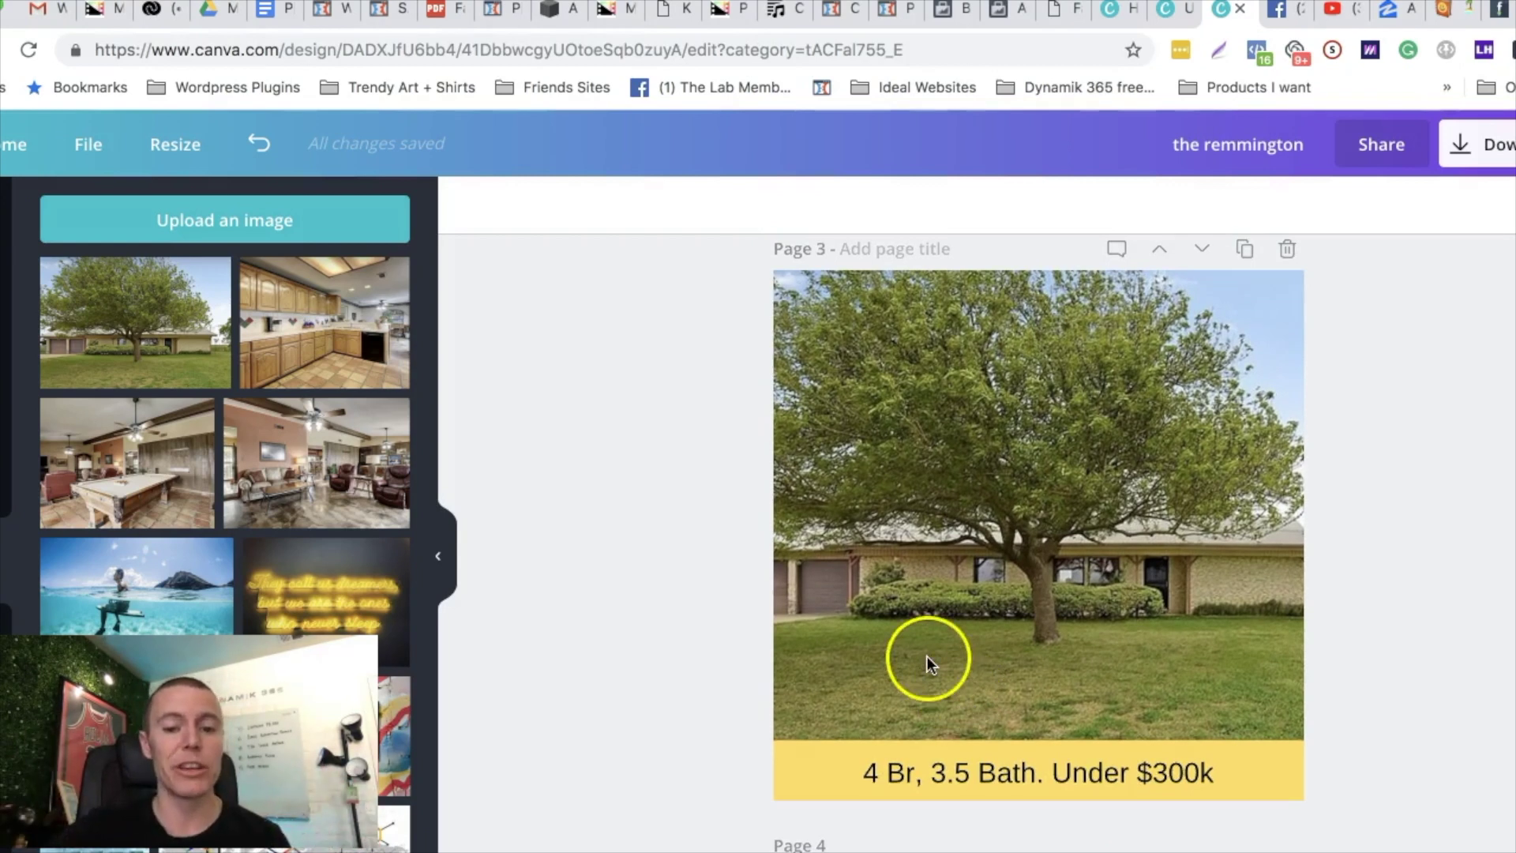
{"action": "scroll", "coordinate": [968, 527], "scroll_direction": "down", "scroll_amount": 3}
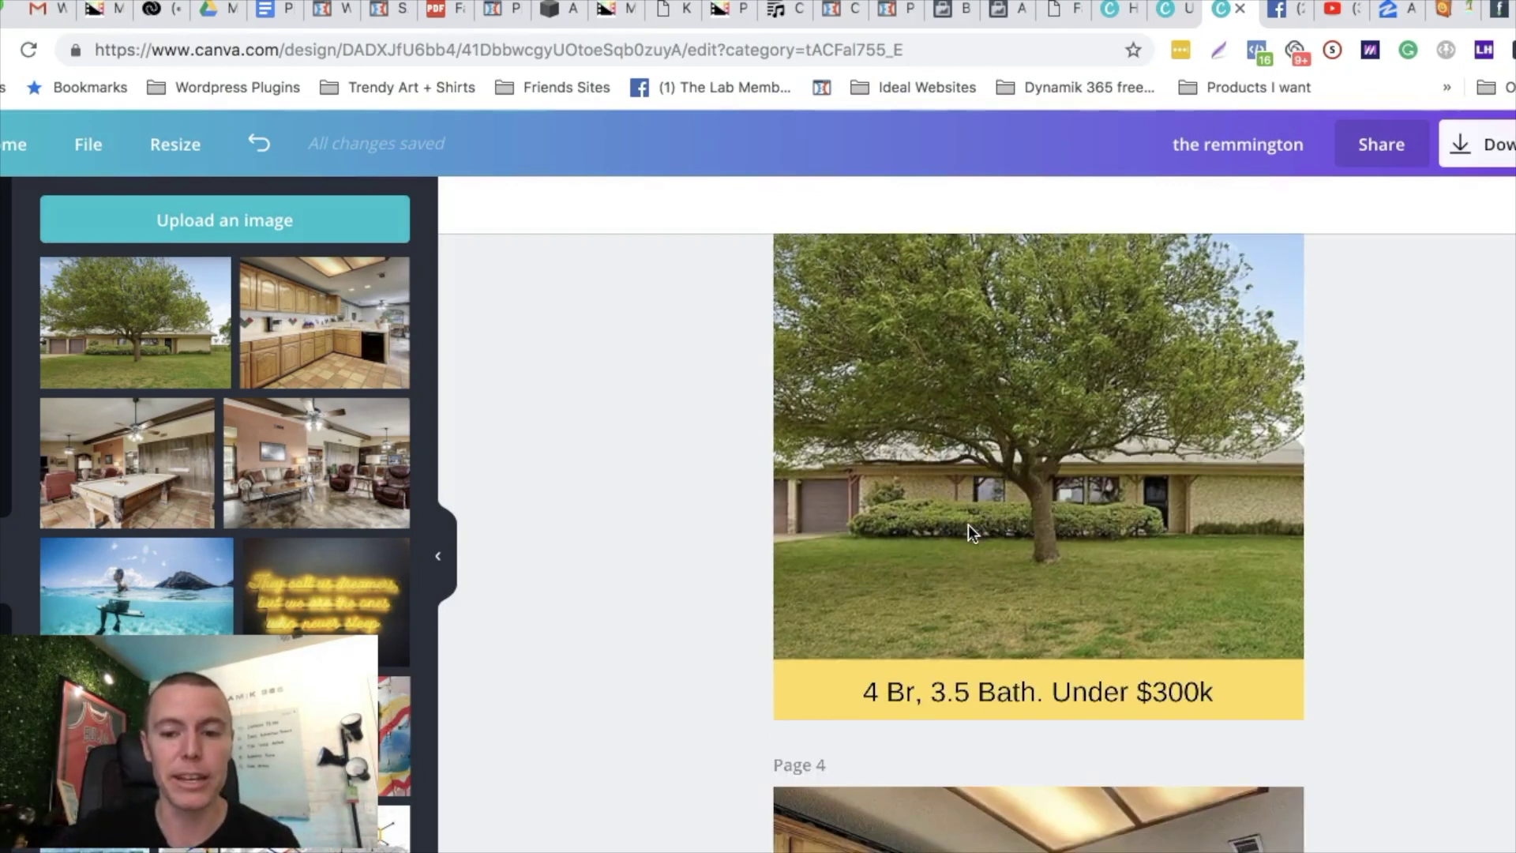
{"action": "scroll", "coordinate": [968, 528], "scroll_direction": "down", "scroll_amount": 10}
{"action": "scroll", "coordinate": [970, 530], "scroll_direction": "down", "scroll_amount": 4}
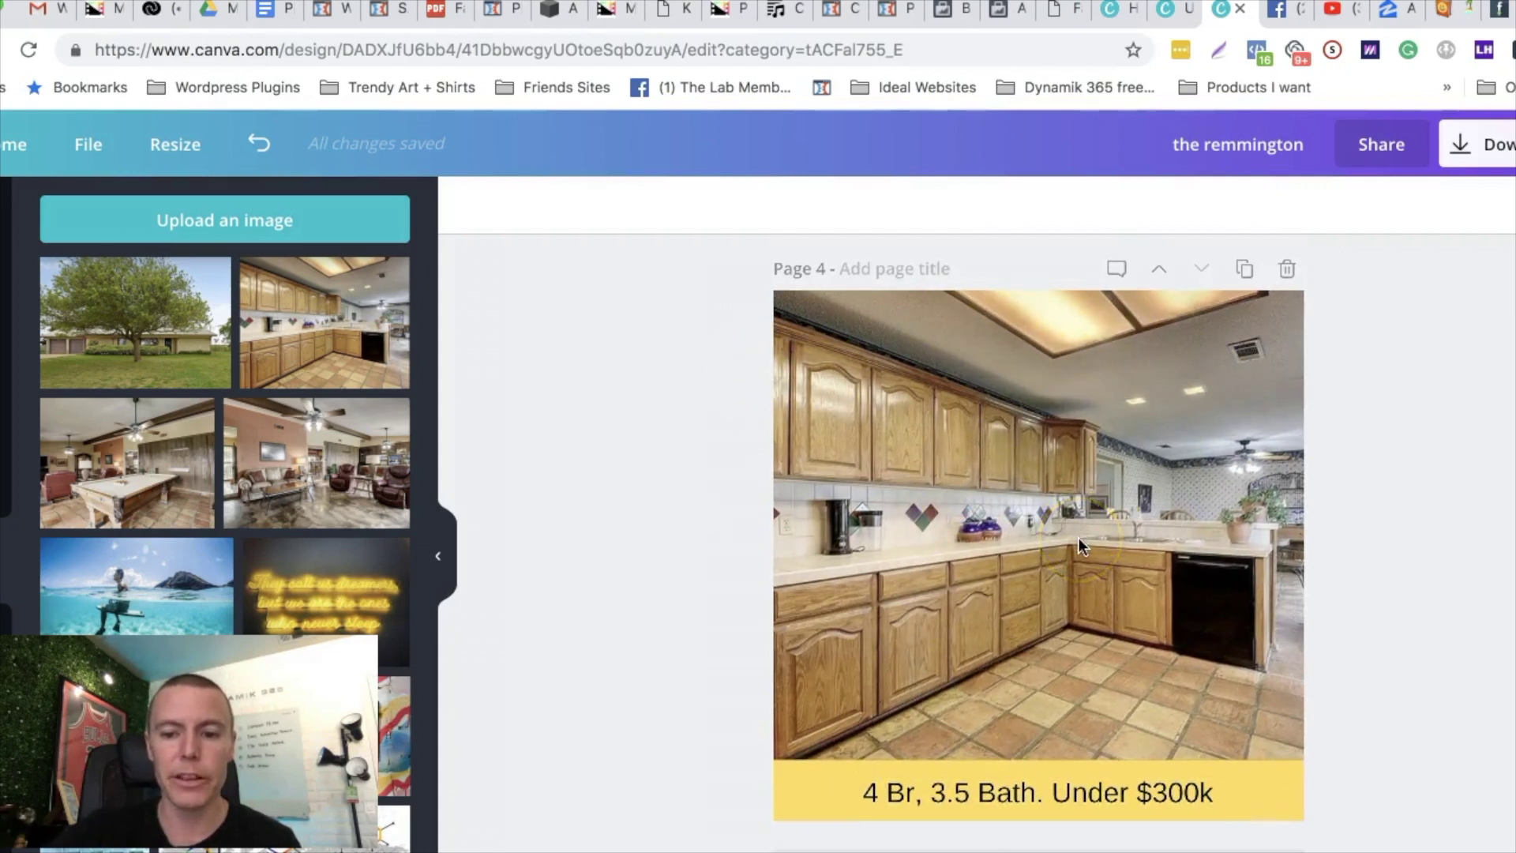
{"action": "scroll", "coordinate": [1093, 541], "scroll_direction": "down", "scroll_amount": 1}
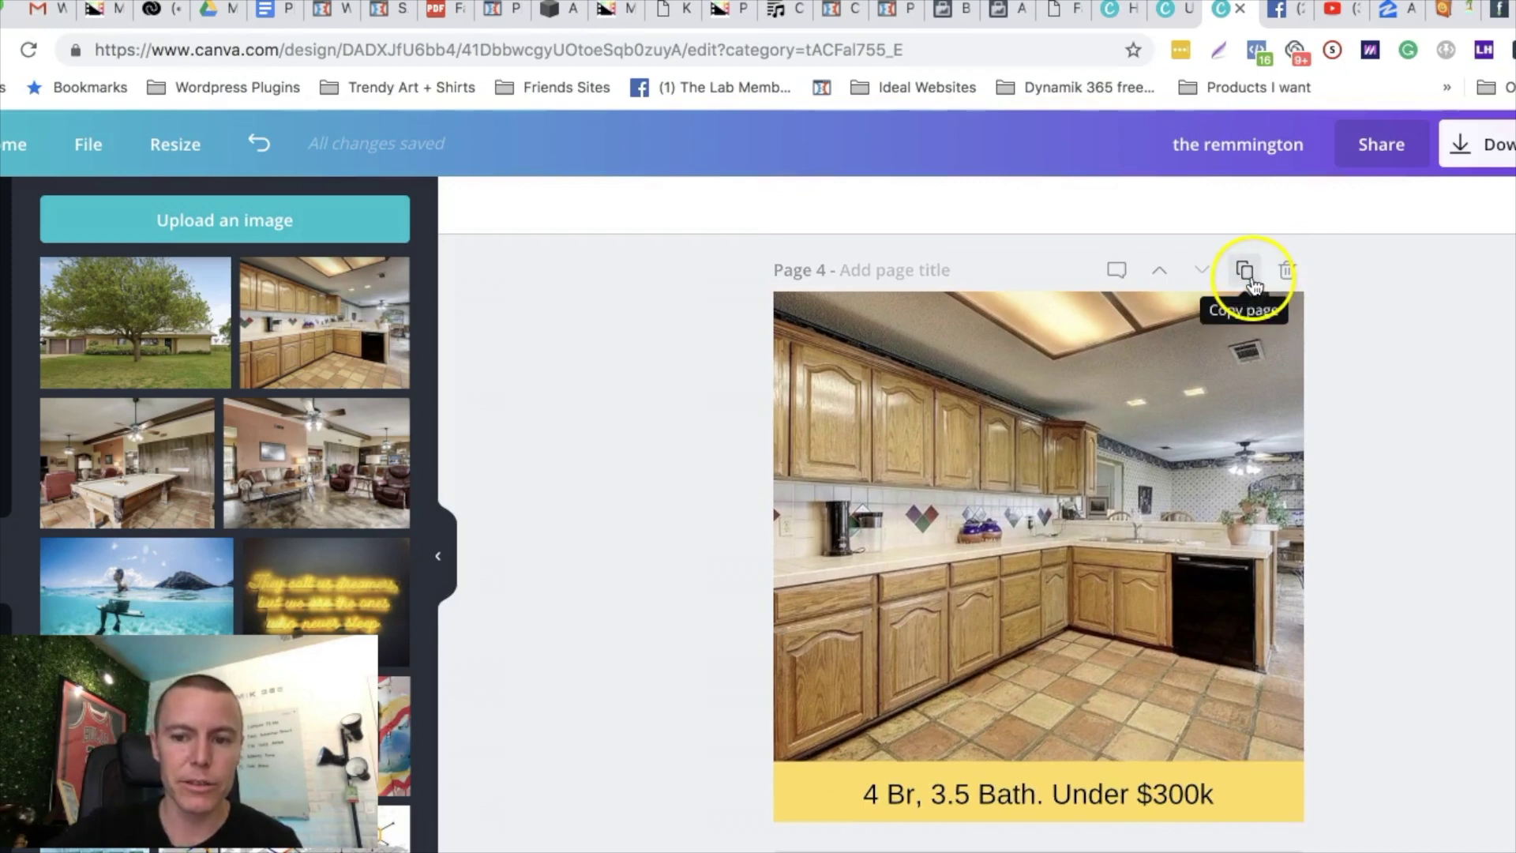
Step: Duplicate the kitchen page, delete its photo, and set the ocean photo as background
{"action": "left_click", "coordinate": [1247, 273]}
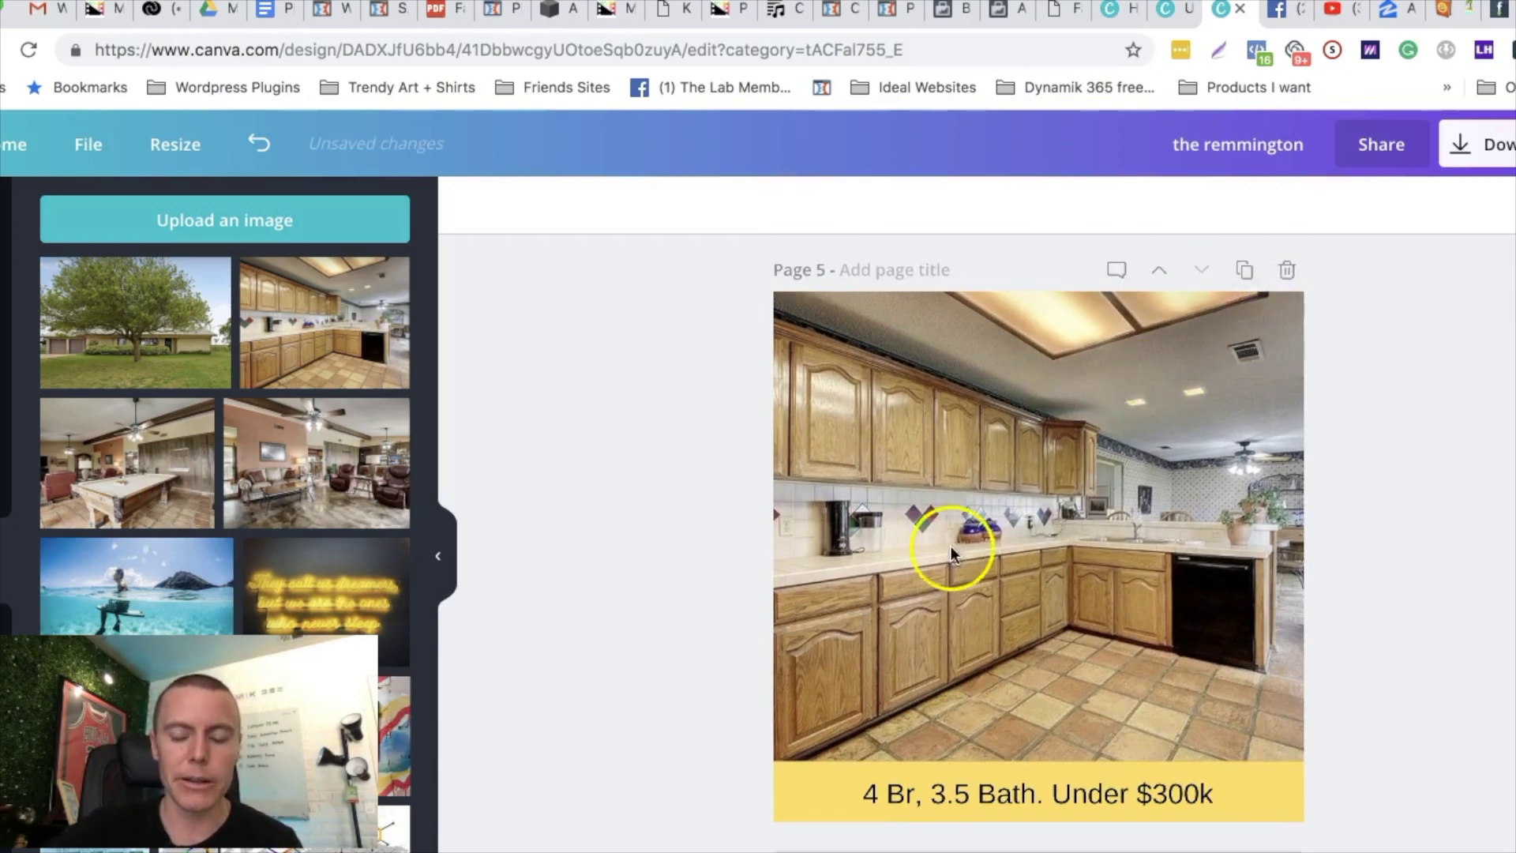
{"action": "left_click", "coordinate": [1045, 440]}
{"action": "key", "text": "Delete"}
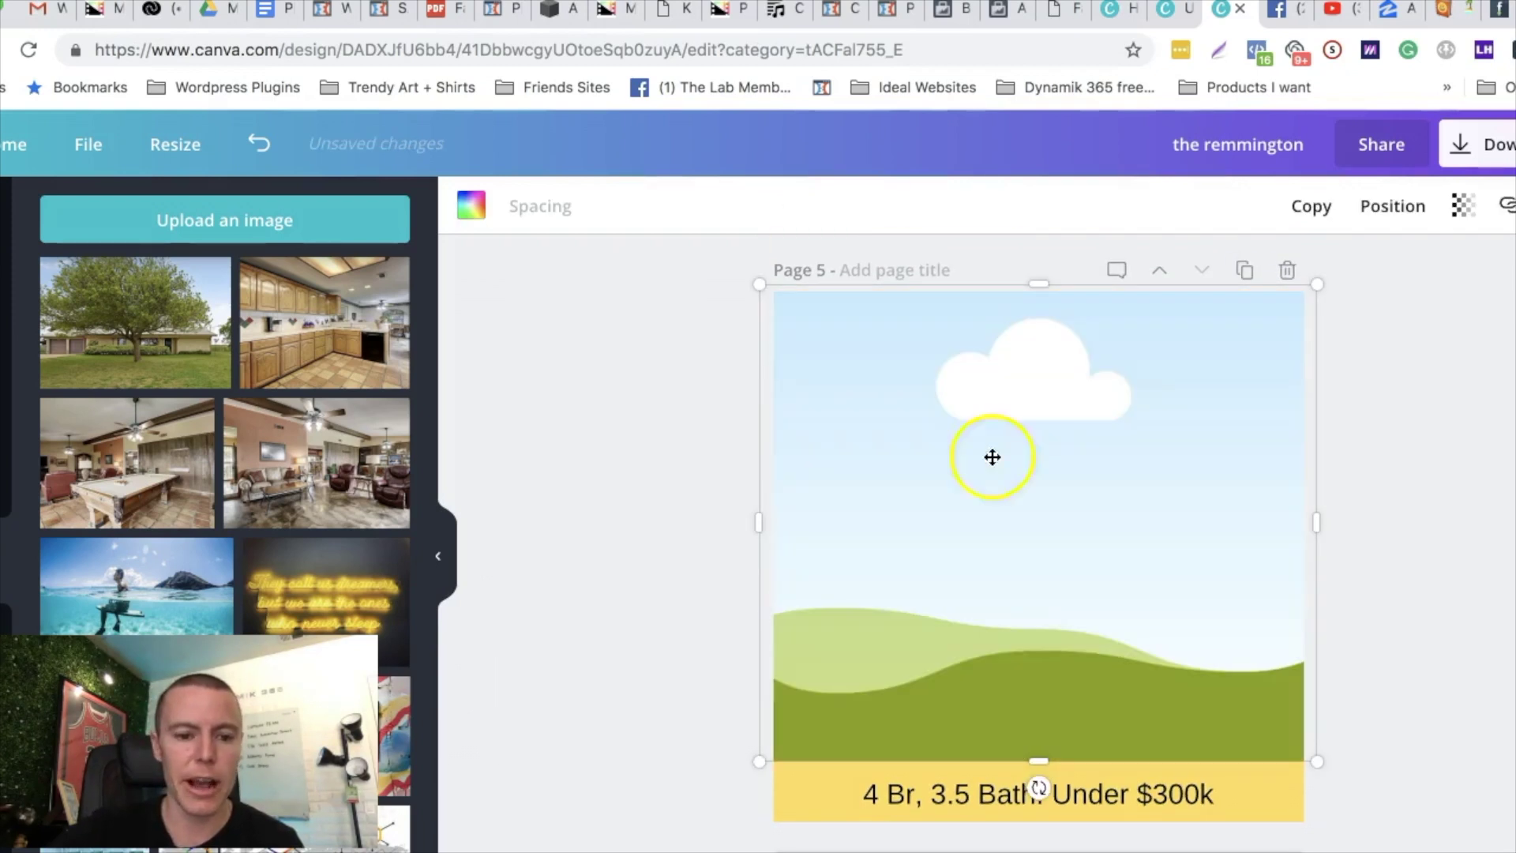
{"action": "left_click", "coordinate": [176, 561]}
{"action": "left_click_drag", "start_coordinate": [1016, 524], "coordinate": [947, 472]}
Step: Replace it with the living-room photo as page 5's background
{"action": "left_click", "coordinate": [359, 527]}
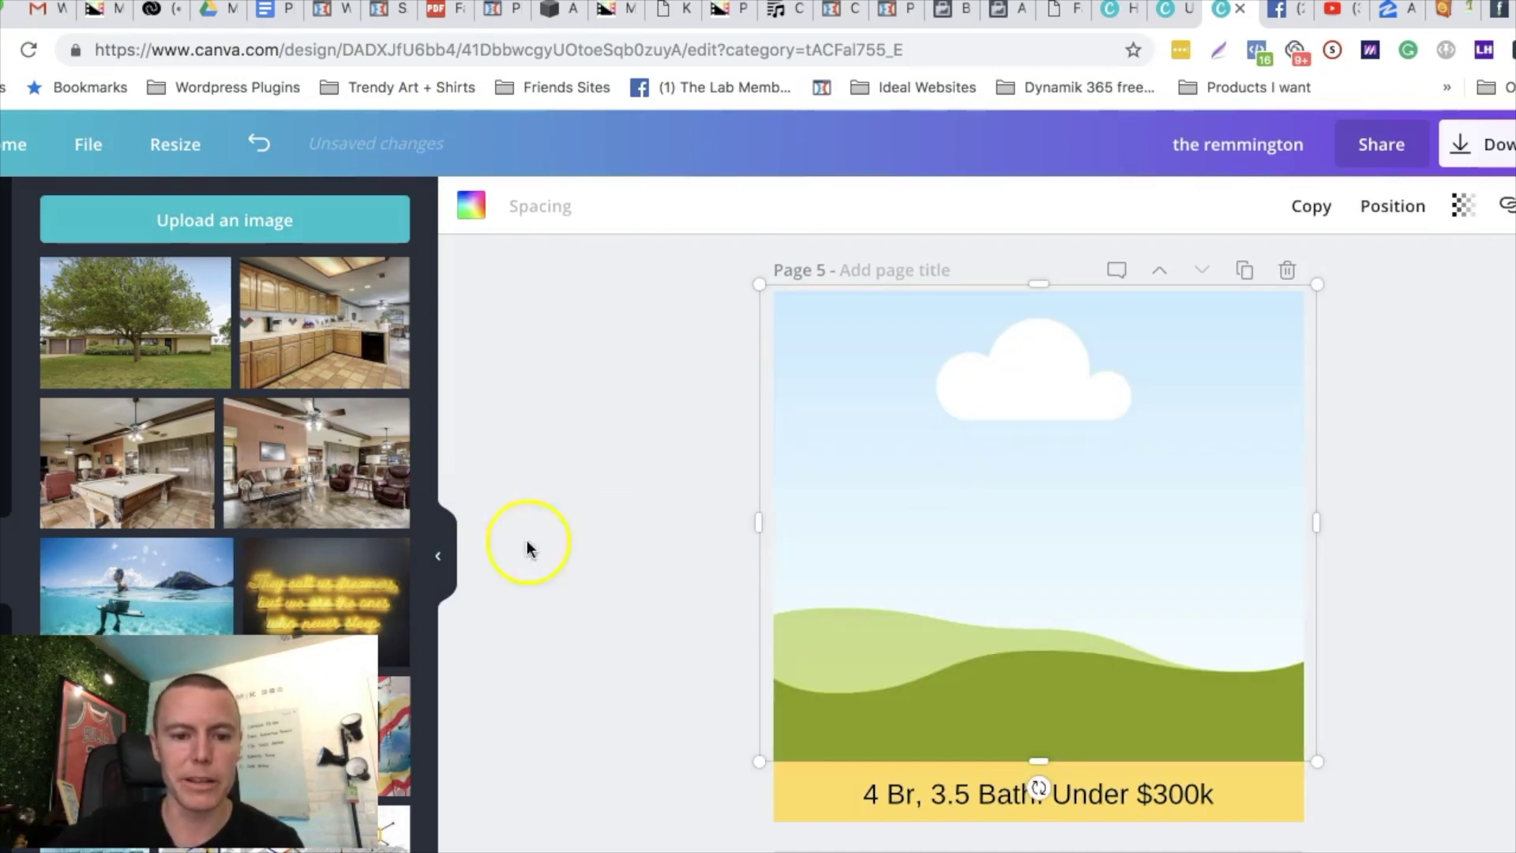
{"action": "left_click_drag", "start_coordinate": [1018, 537], "coordinate": [987, 443]}
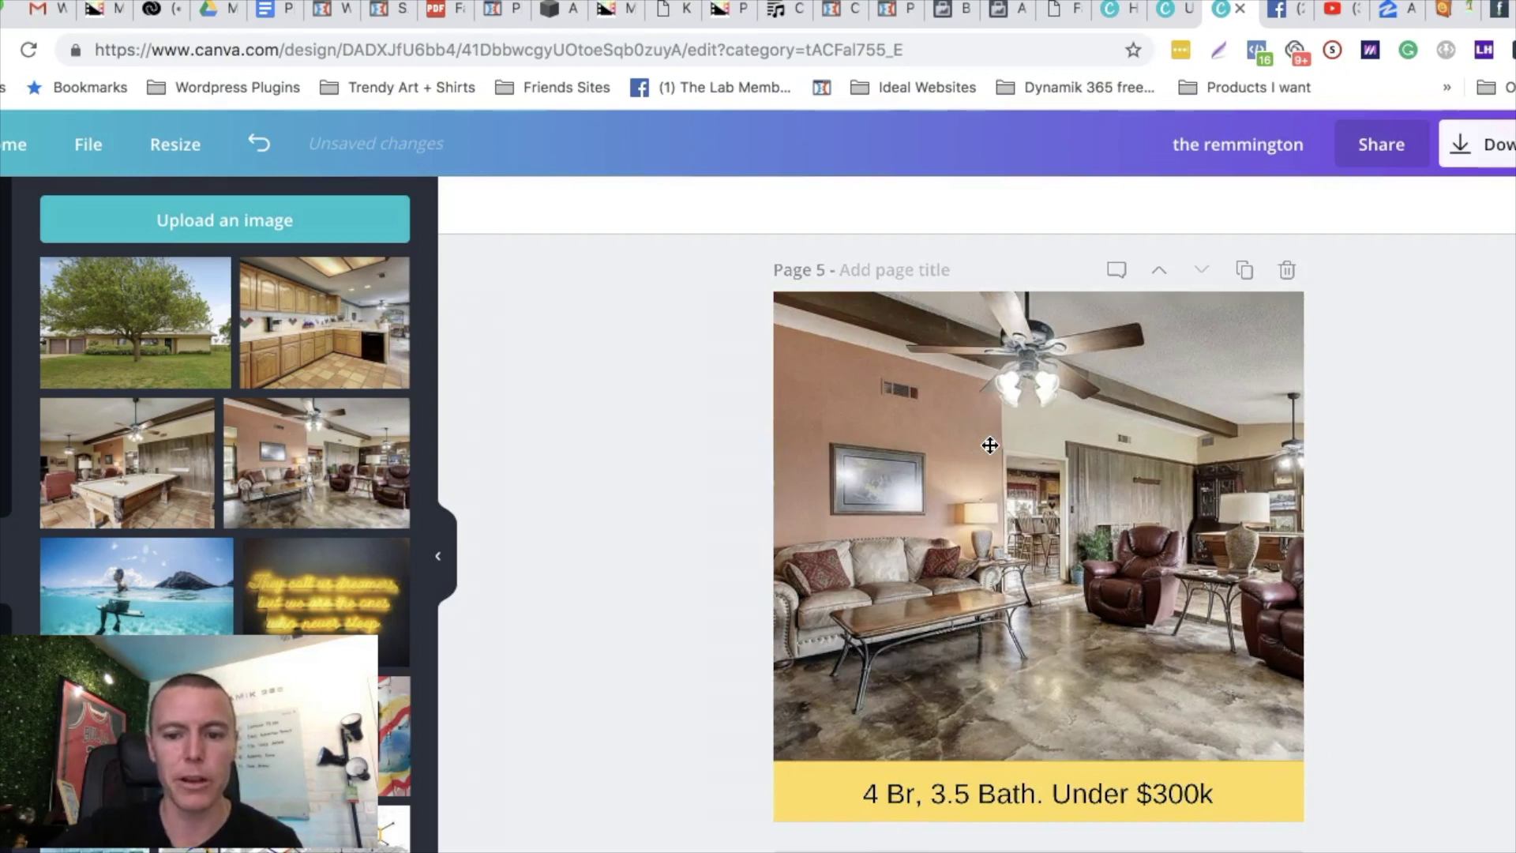
{"action": "left_click_drag", "start_coordinate": [860, 447], "coordinate": [829, 443]}
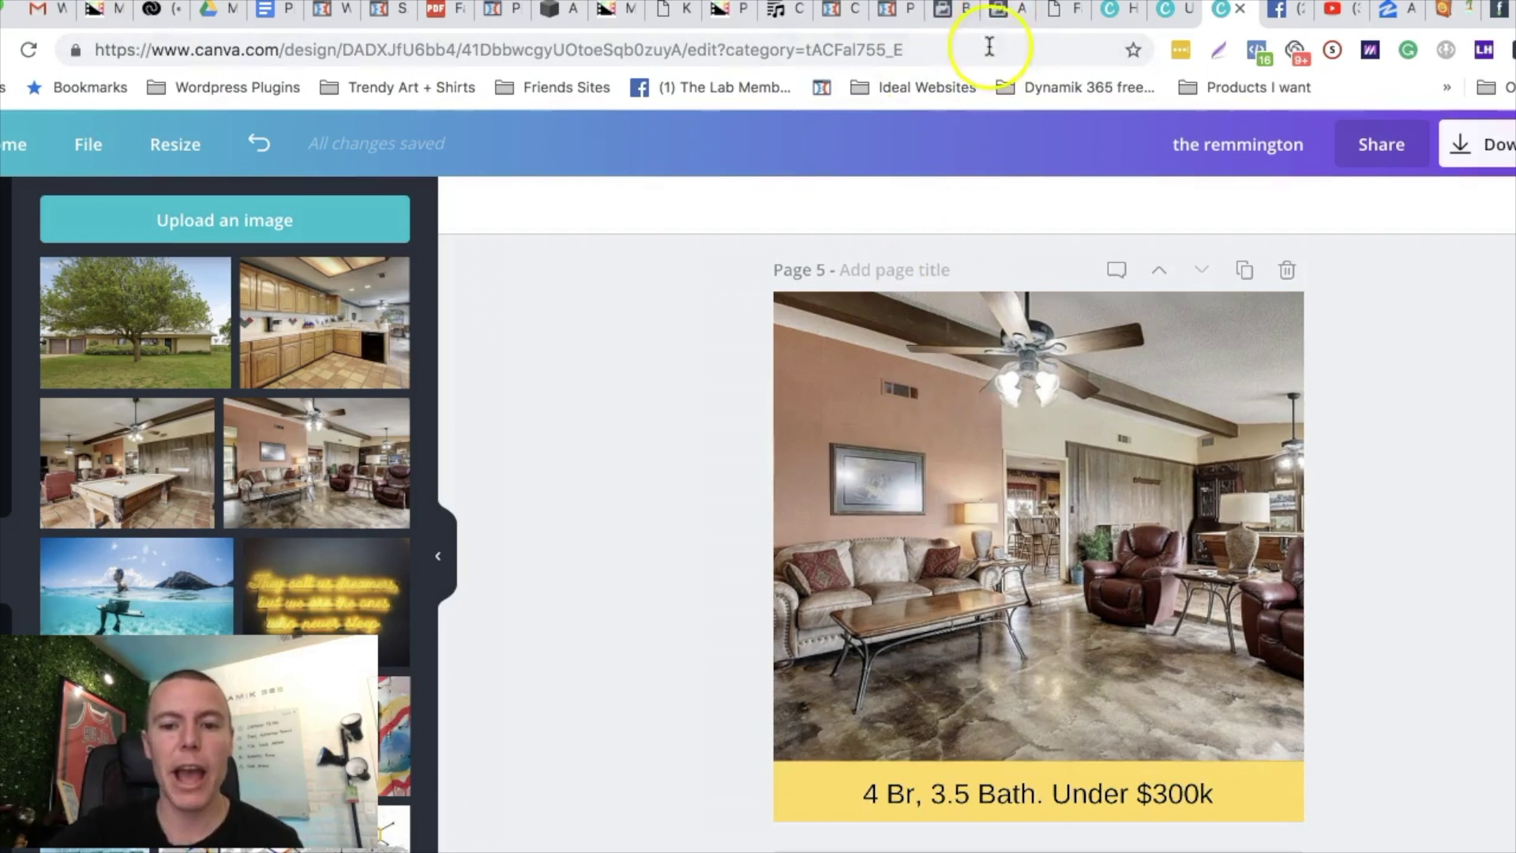
Step: Go to the Ads Manager ad setup and scroll down to the Media section
{"action": "left_click", "coordinate": [1001, 14]}
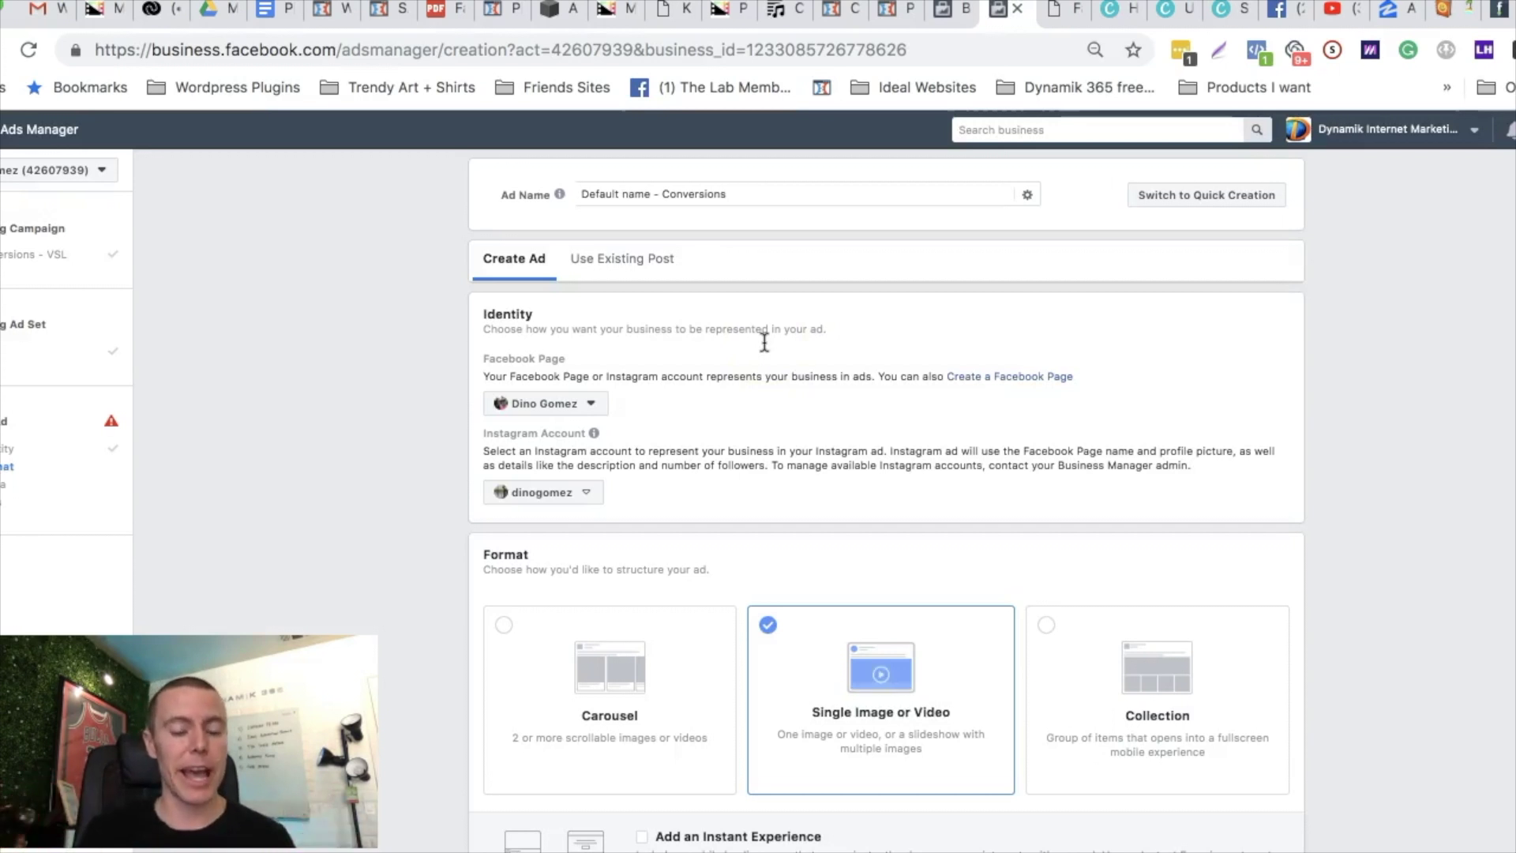
{"action": "left_click", "coordinate": [722, 363]}
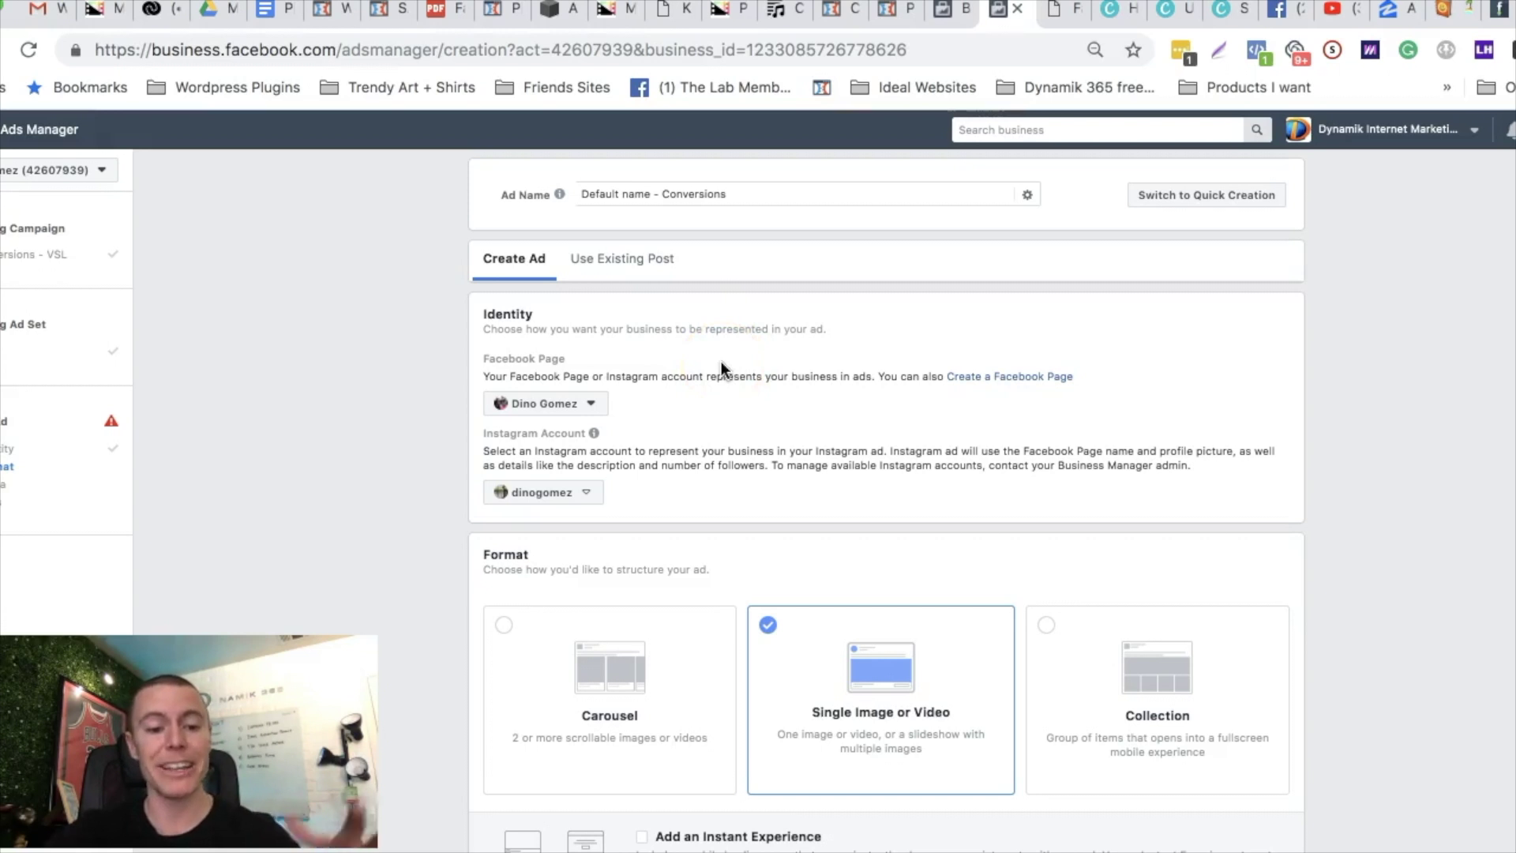
{"action": "left_click", "coordinate": [698, 364]}
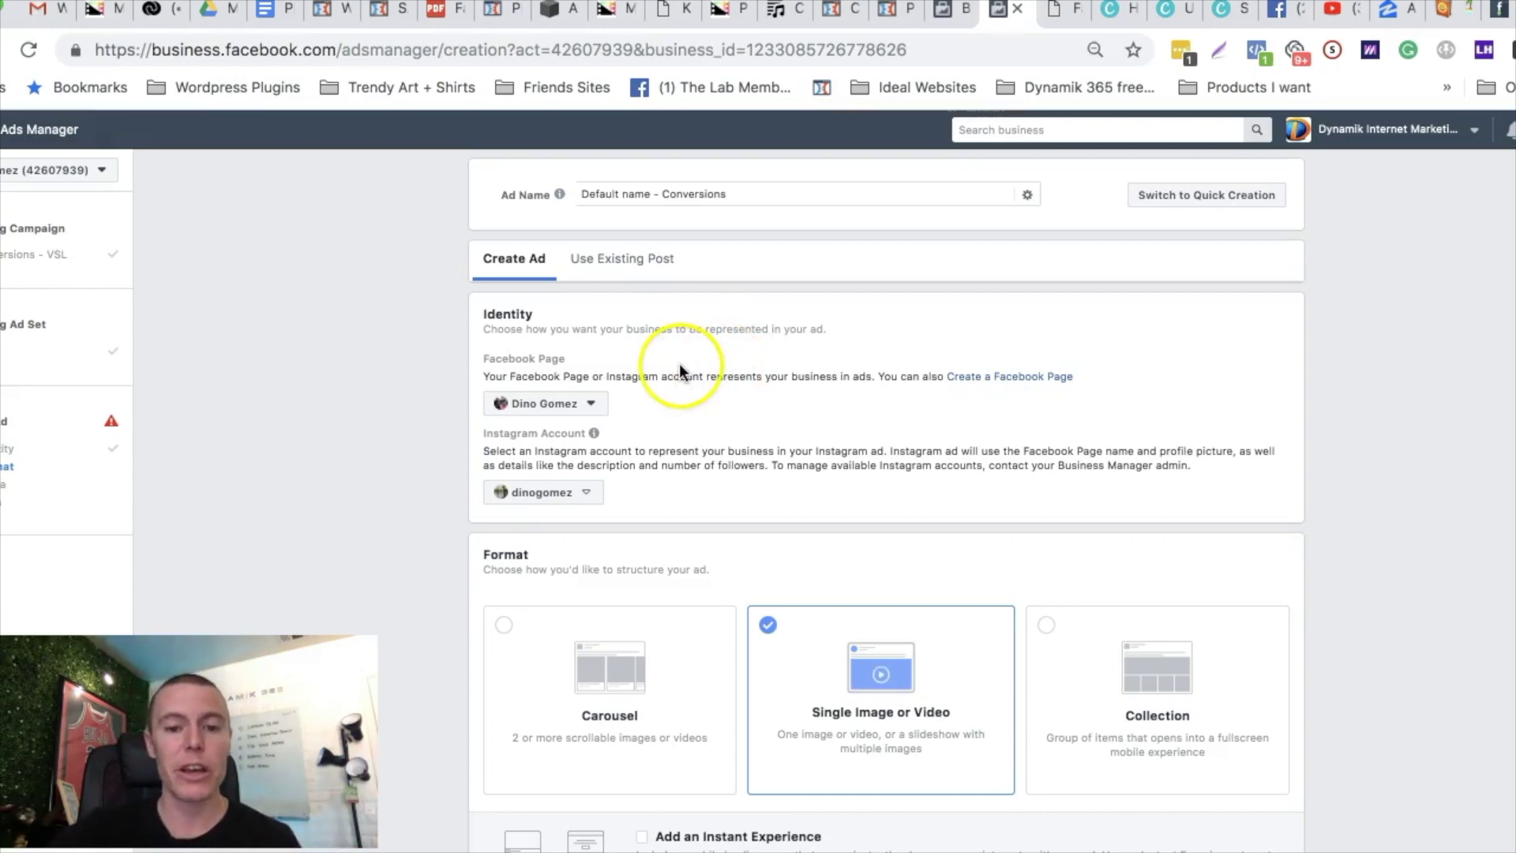
{"action": "scroll", "coordinate": [664, 339], "scroll_direction": "down", "scroll_amount": 2}
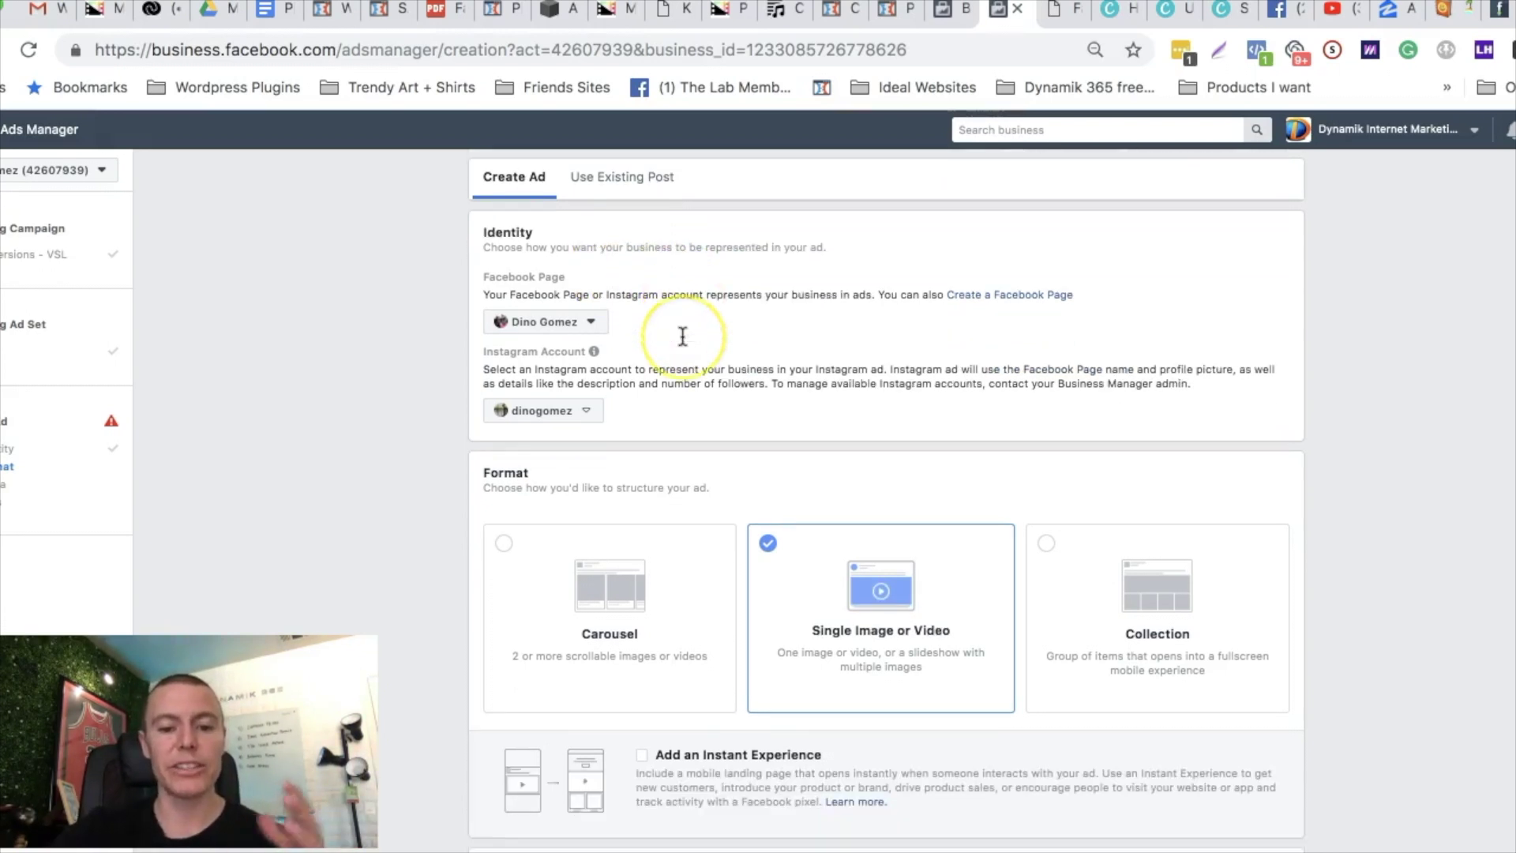
{"action": "scroll", "coordinate": [682, 336], "scroll_direction": "down", "scroll_amount": 2}
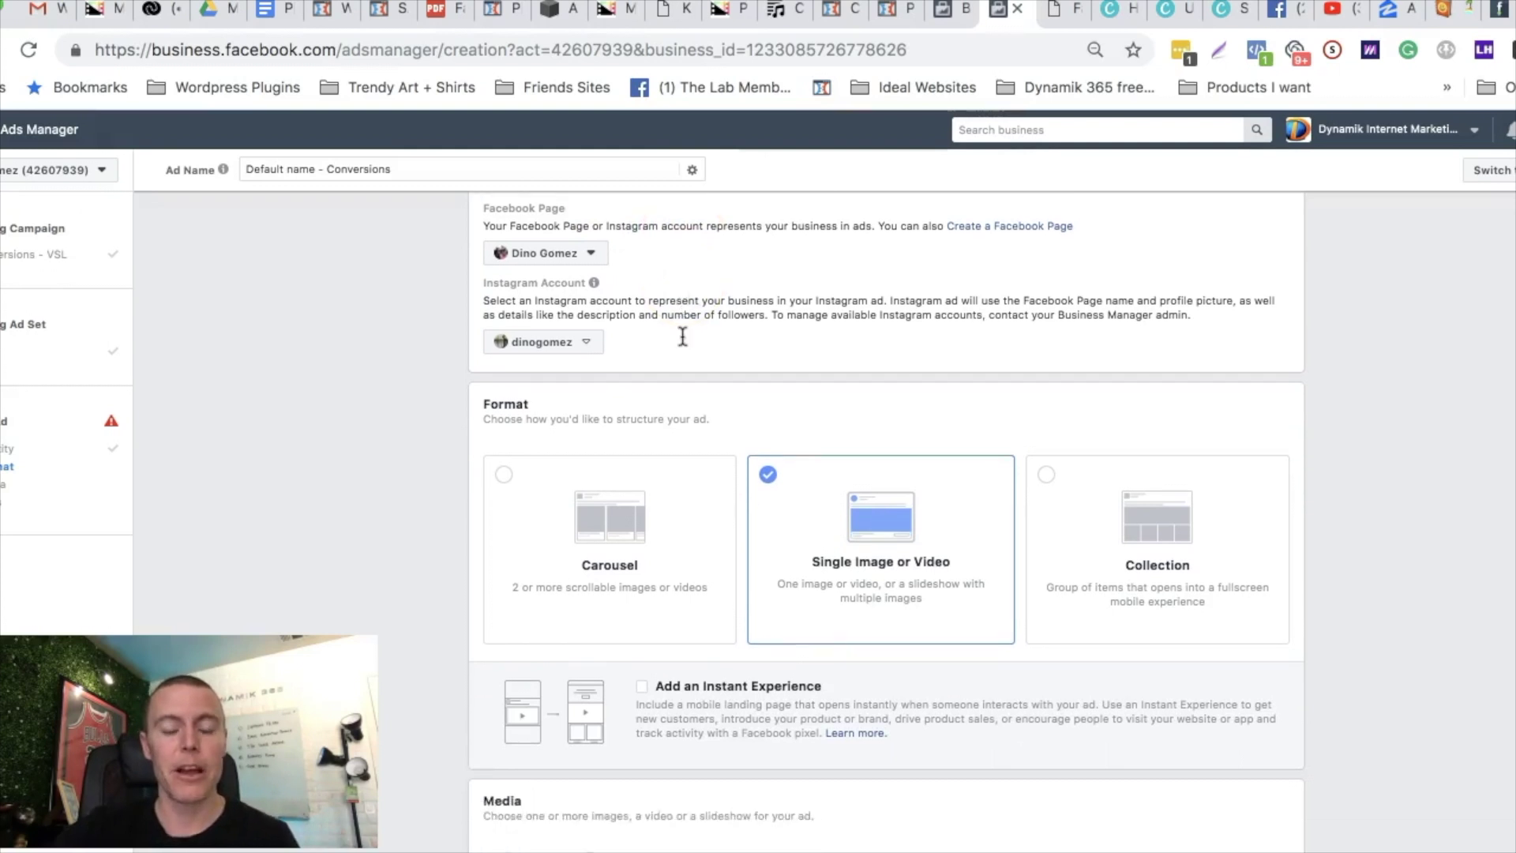
{"action": "scroll", "coordinate": [643, 379], "scroll_direction": "down", "scroll_amount": 2}
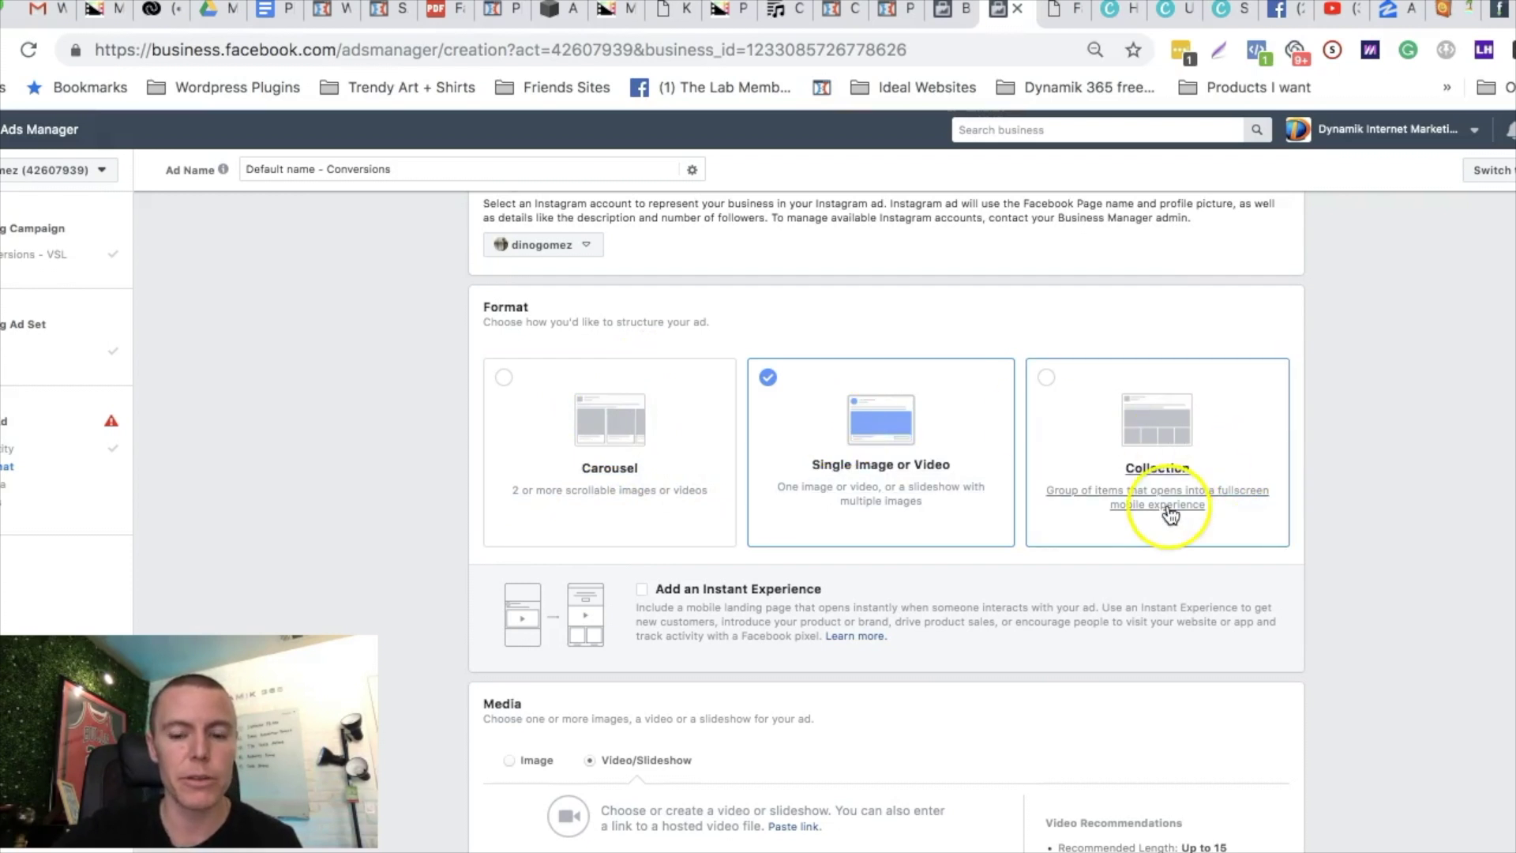
{"action": "scroll", "coordinate": [1167, 508], "scroll_direction": "down", "scroll_amount": 1}
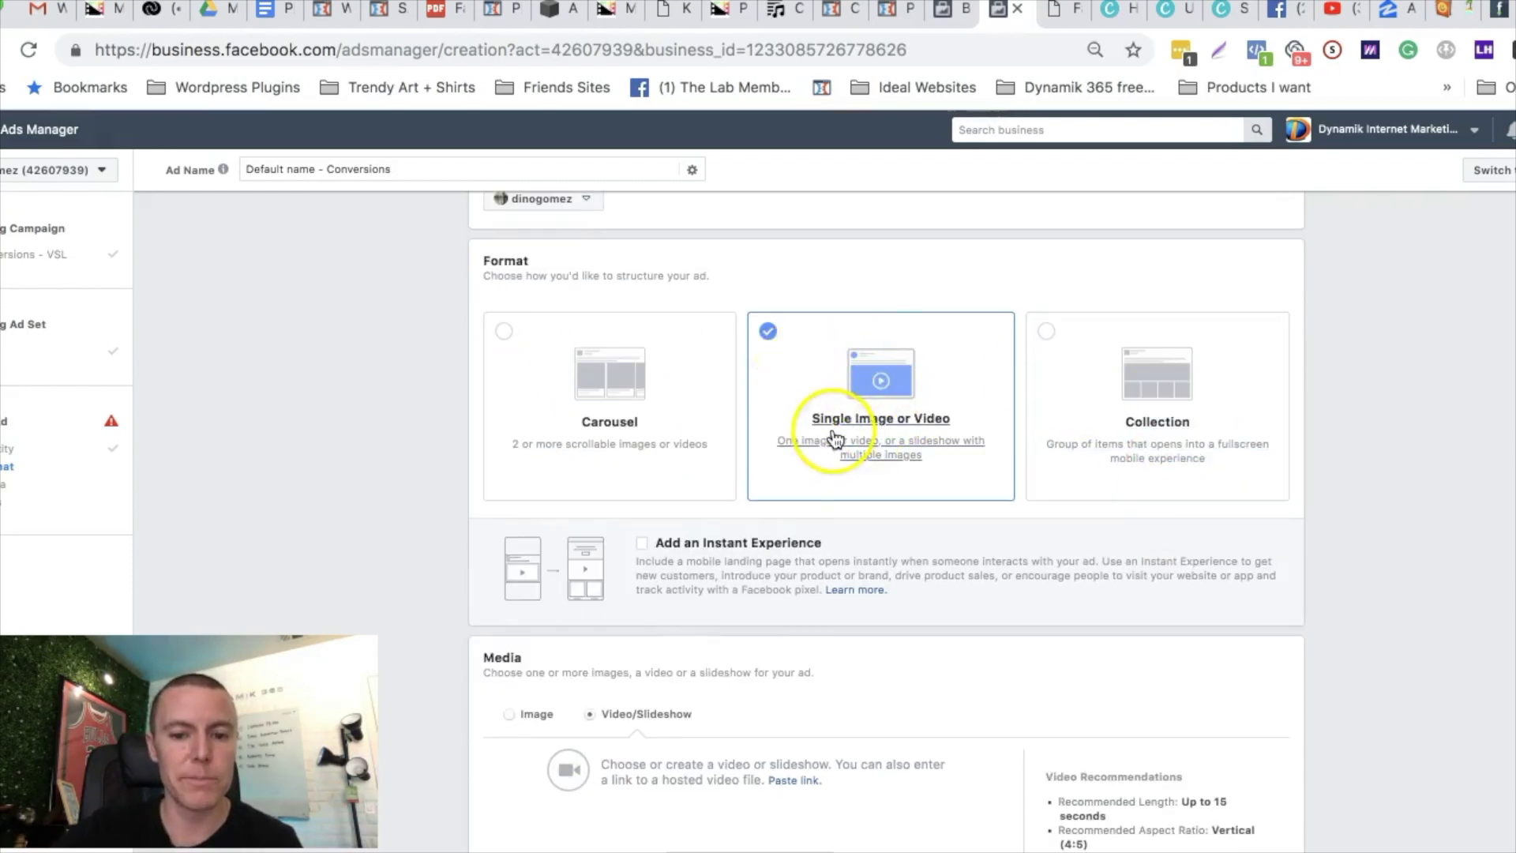
{"action": "scroll", "coordinate": [900, 442], "scroll_direction": "down", "scroll_amount": 5}
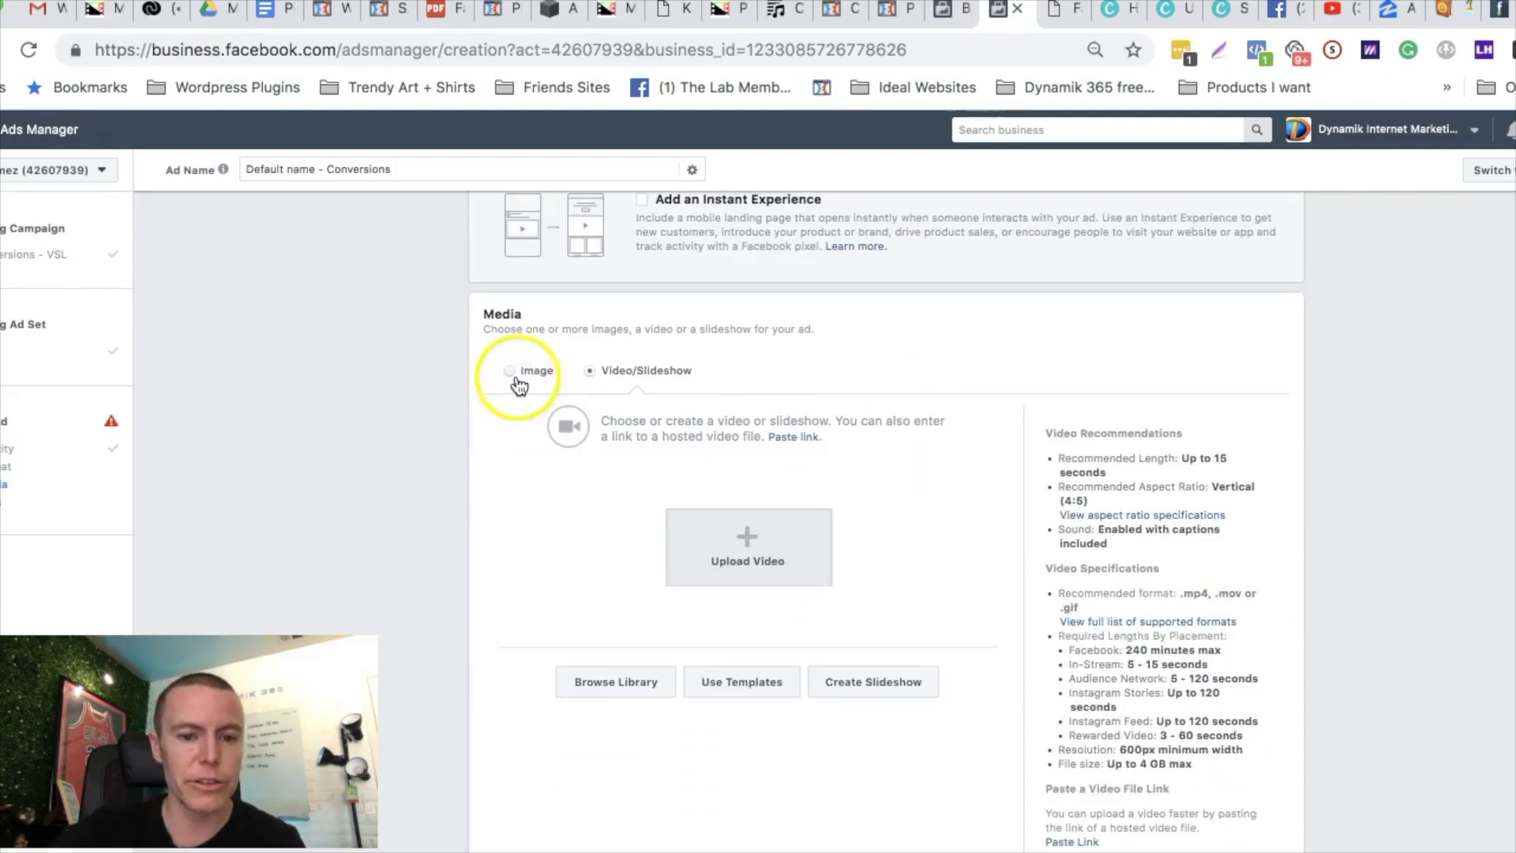
Step: Try the Image option, then set the ad's media back to Video/Slideshow
{"action": "left_click", "coordinate": [509, 371]}
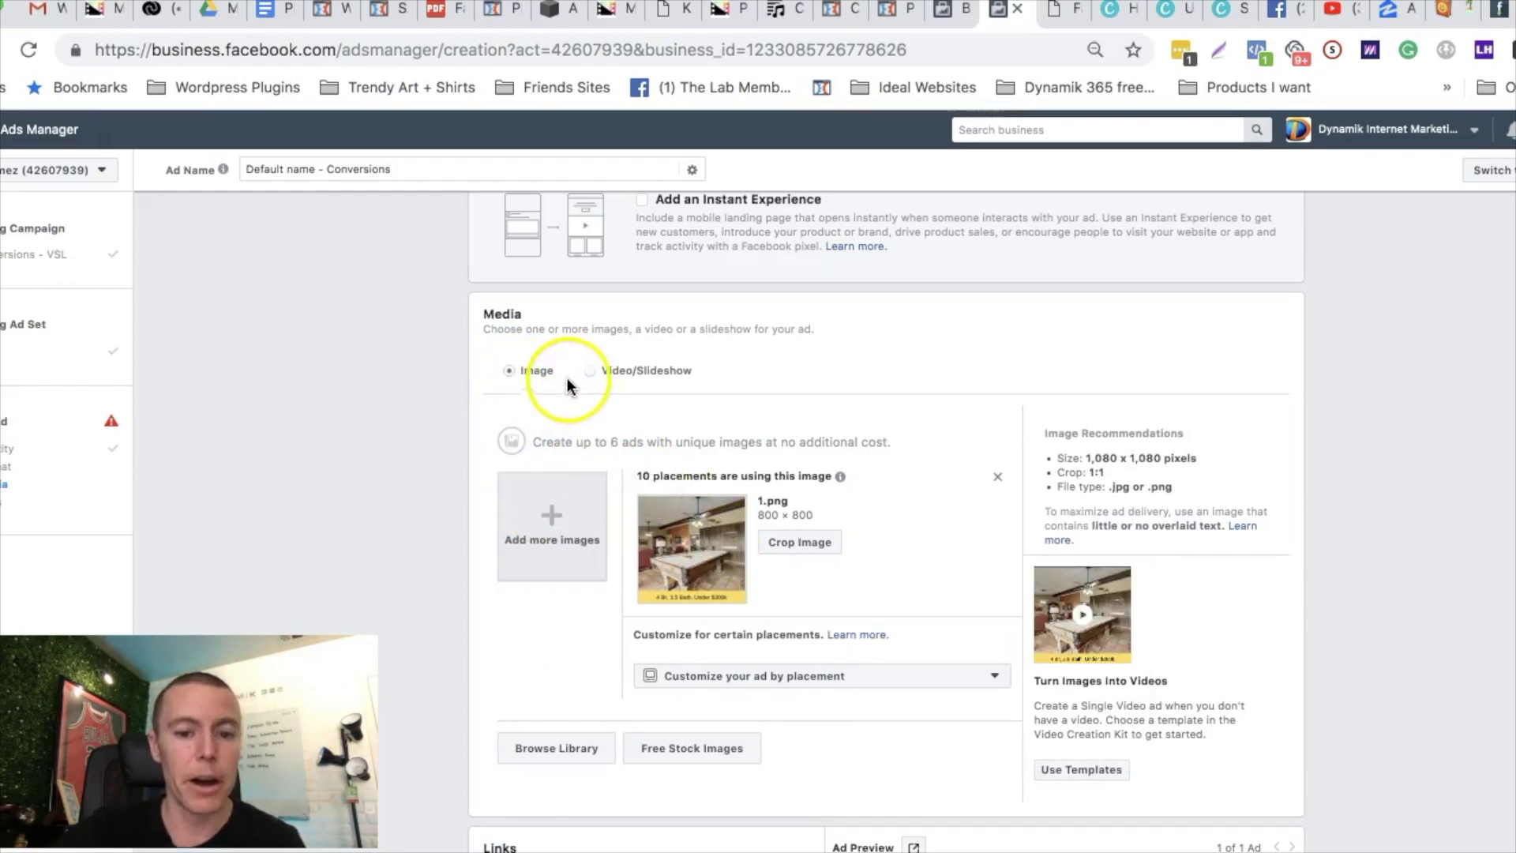
{"action": "left_click", "coordinate": [593, 380]}
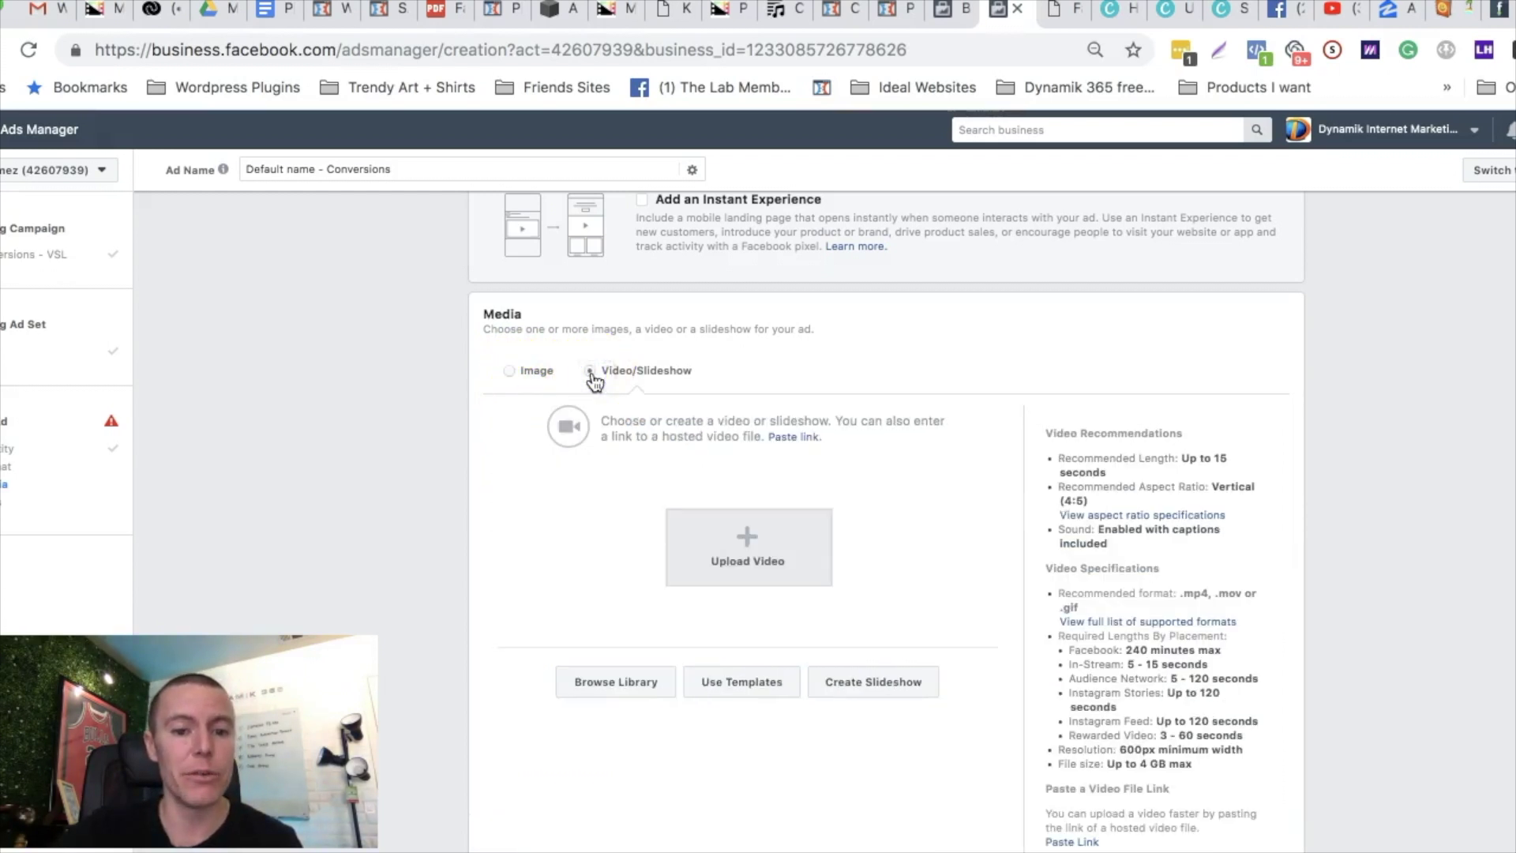
{"action": "scroll", "coordinate": [955, 558], "scroll_direction": "down", "scroll_amount": 1}
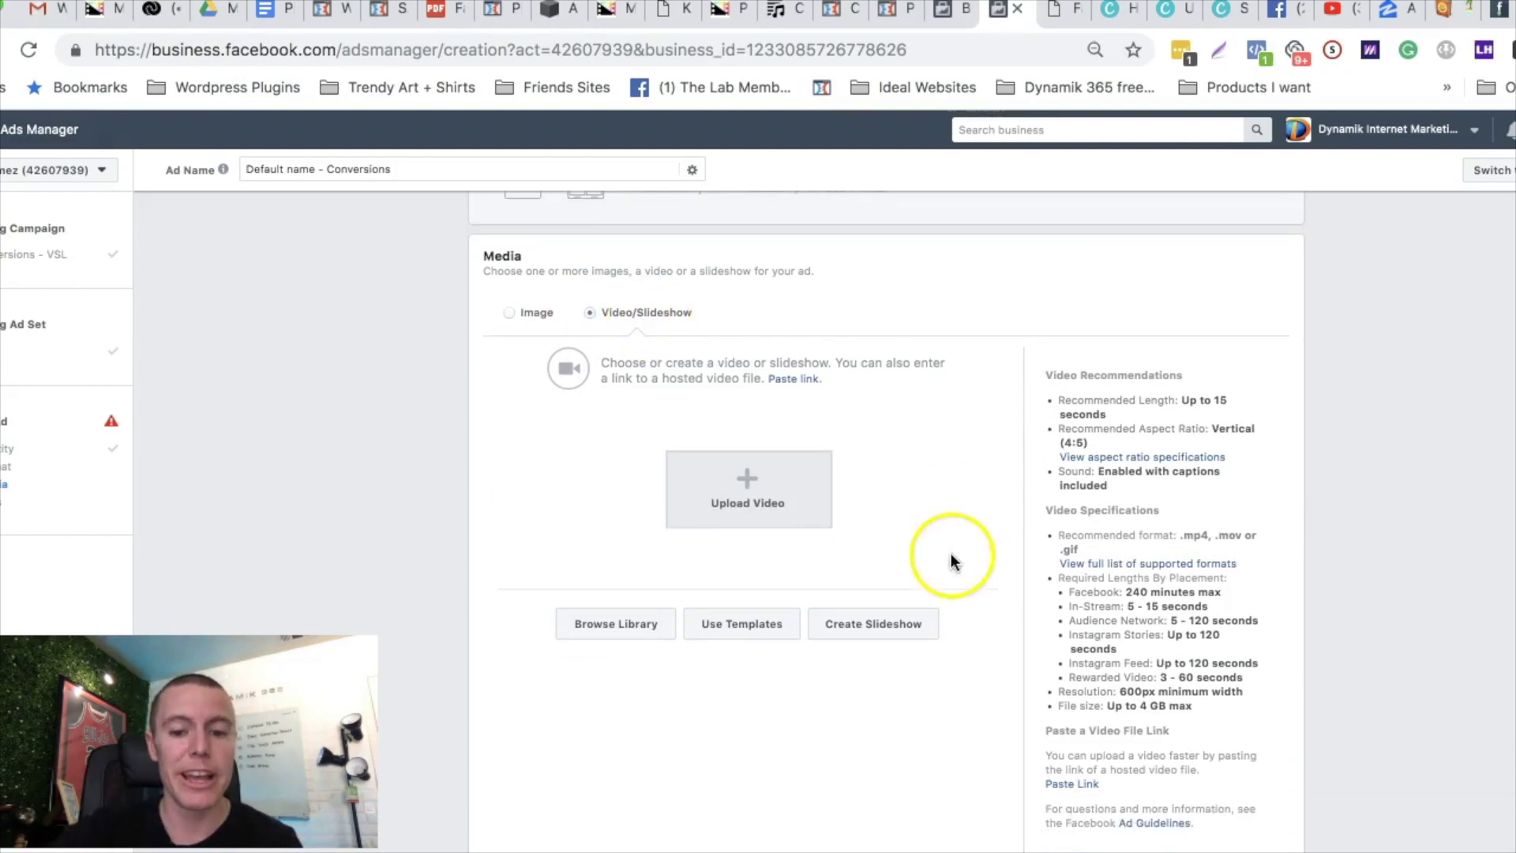
Step: Start a plain slideshow and bring up its Add Photos image library
{"action": "left_click", "coordinate": [868, 623]}
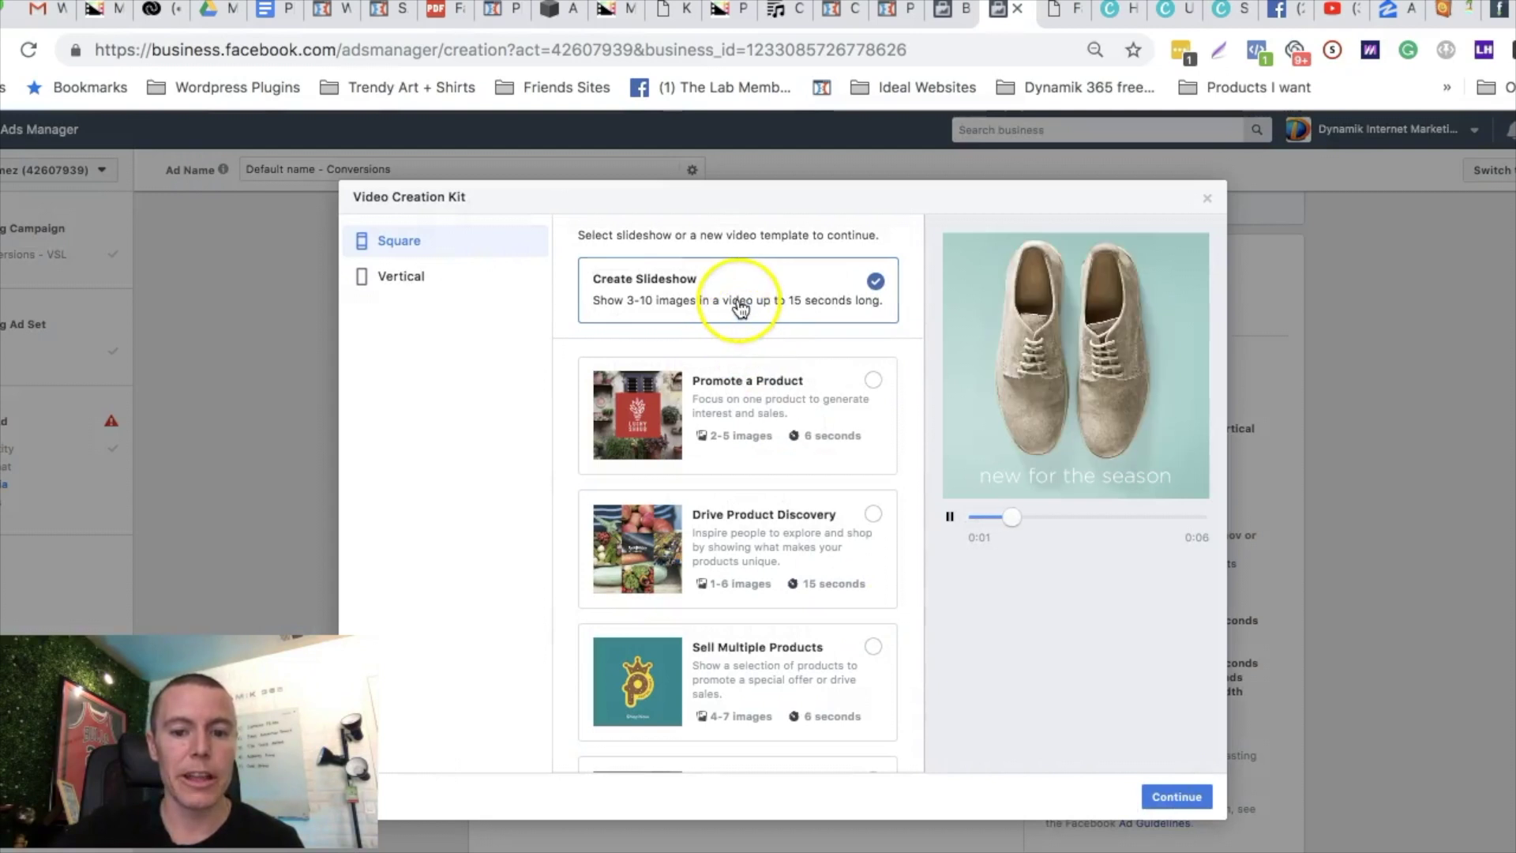
{"action": "left_click", "coordinate": [1162, 791]}
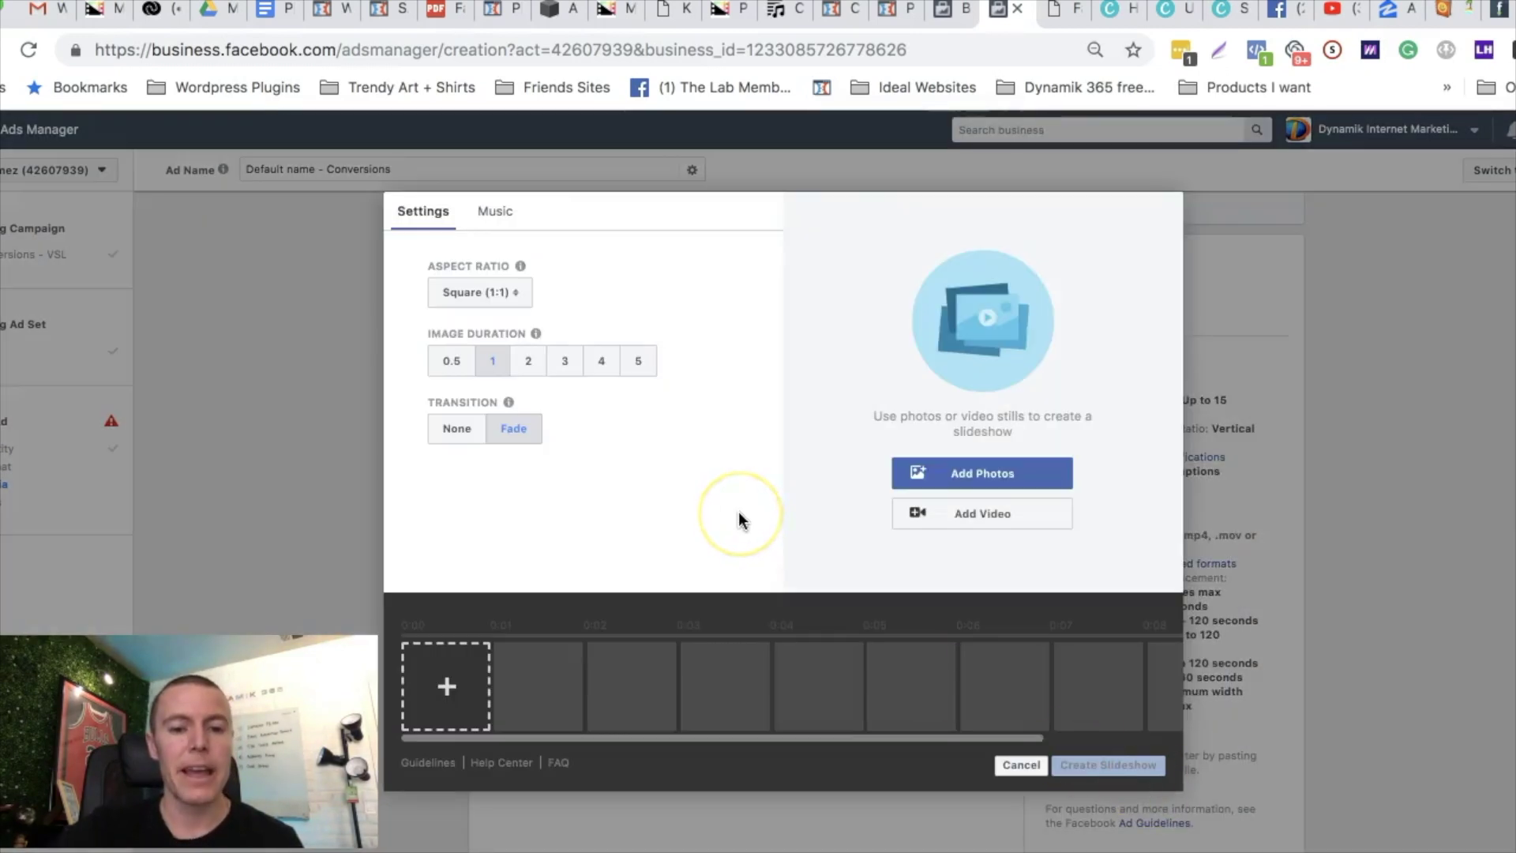
{"action": "left_click", "coordinate": [528, 426]}
{"action": "left_click", "coordinate": [976, 476]}
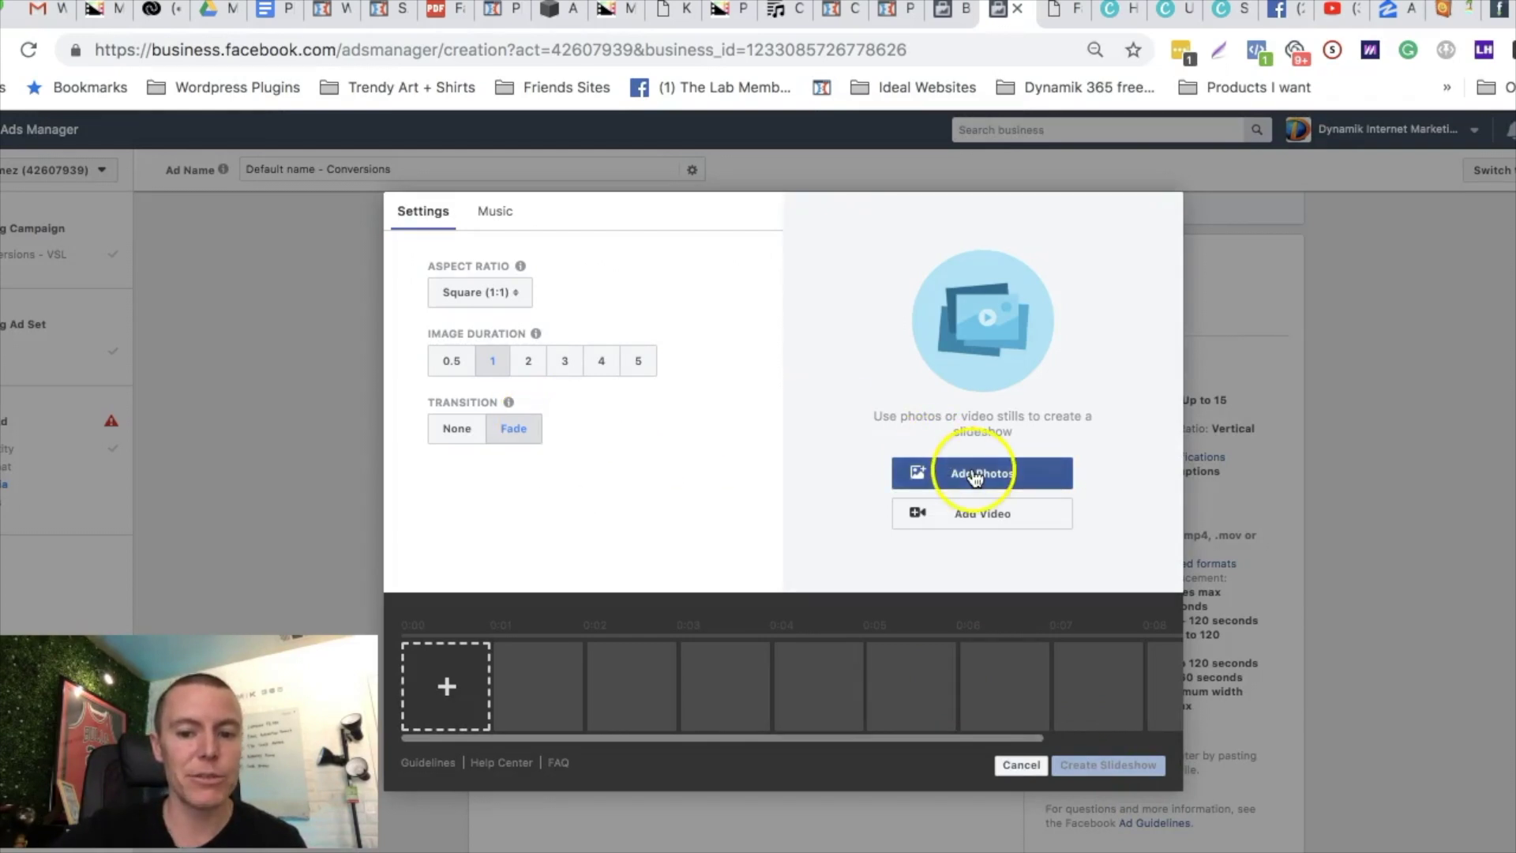
{"action": "left_click", "coordinate": [923, 471]}
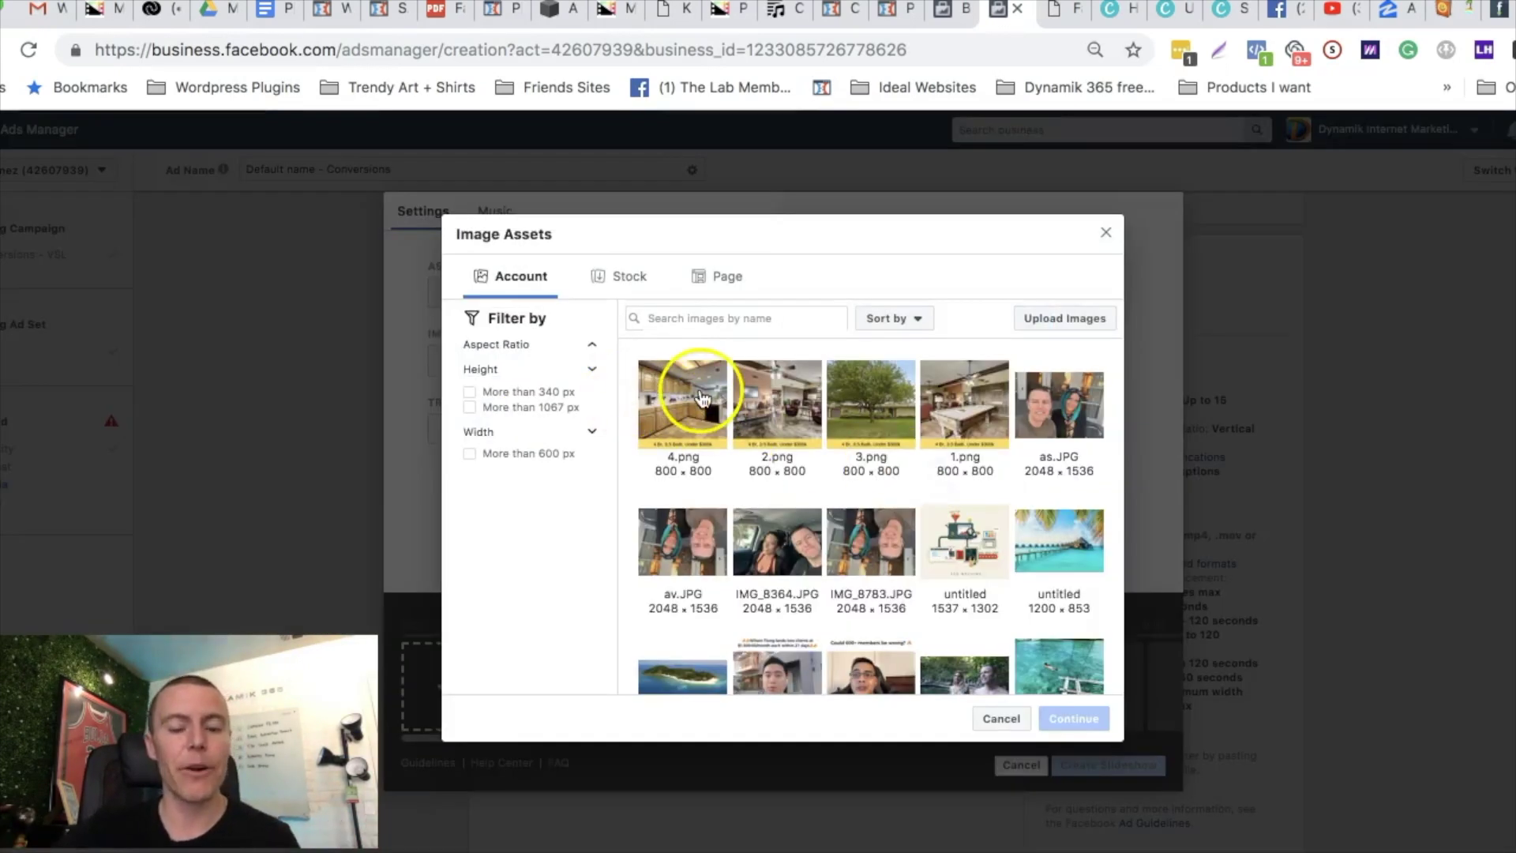
Step: Select 4.png, 2.png, 3.png and 1.png and add them to the slideshow
{"action": "left_click", "coordinate": [669, 407]}
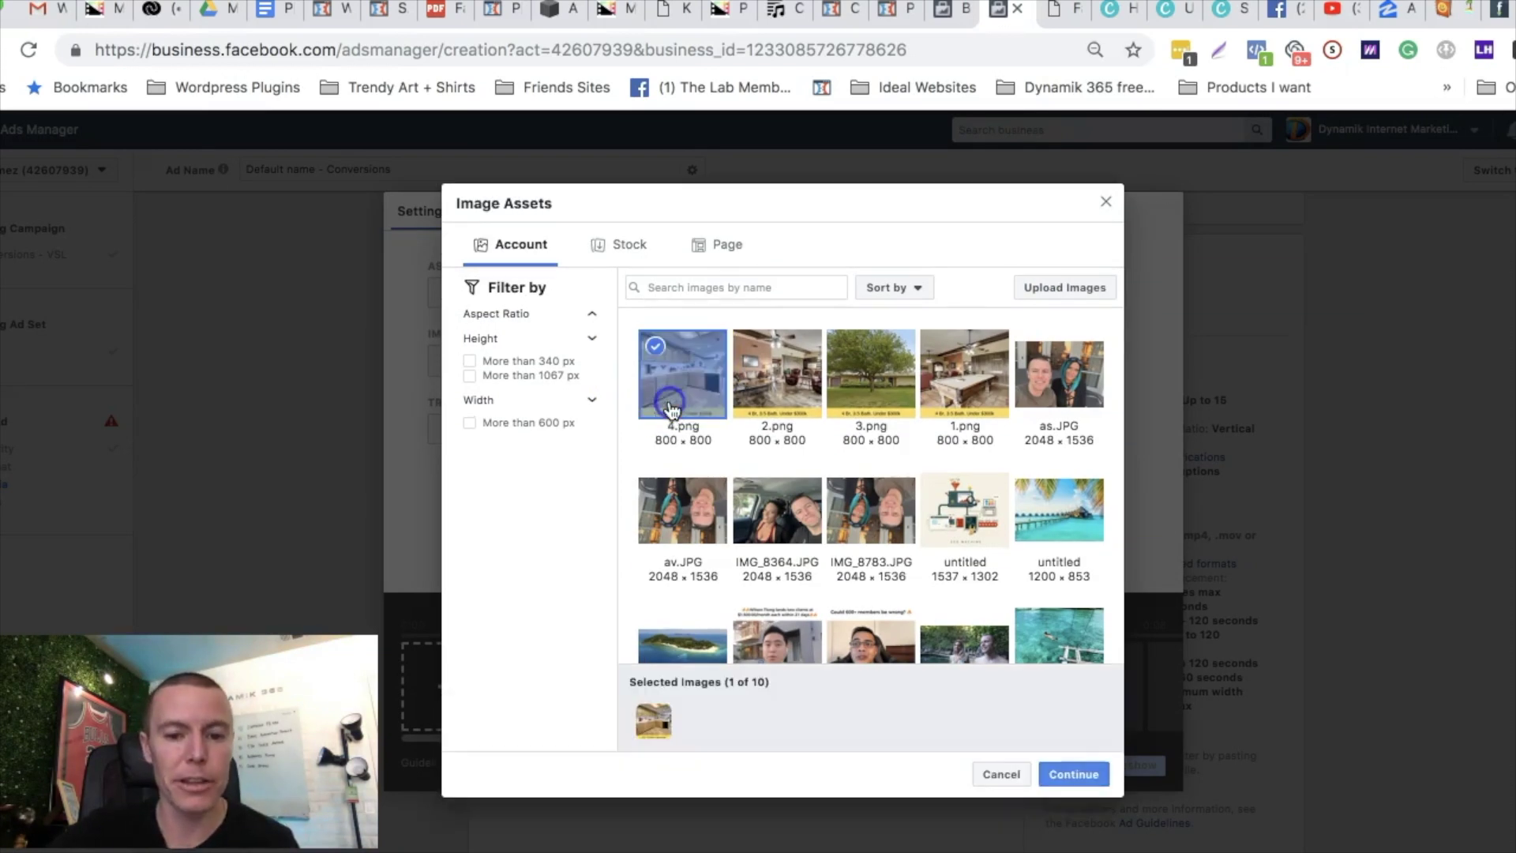
{"action": "left_click", "coordinate": [758, 354]}
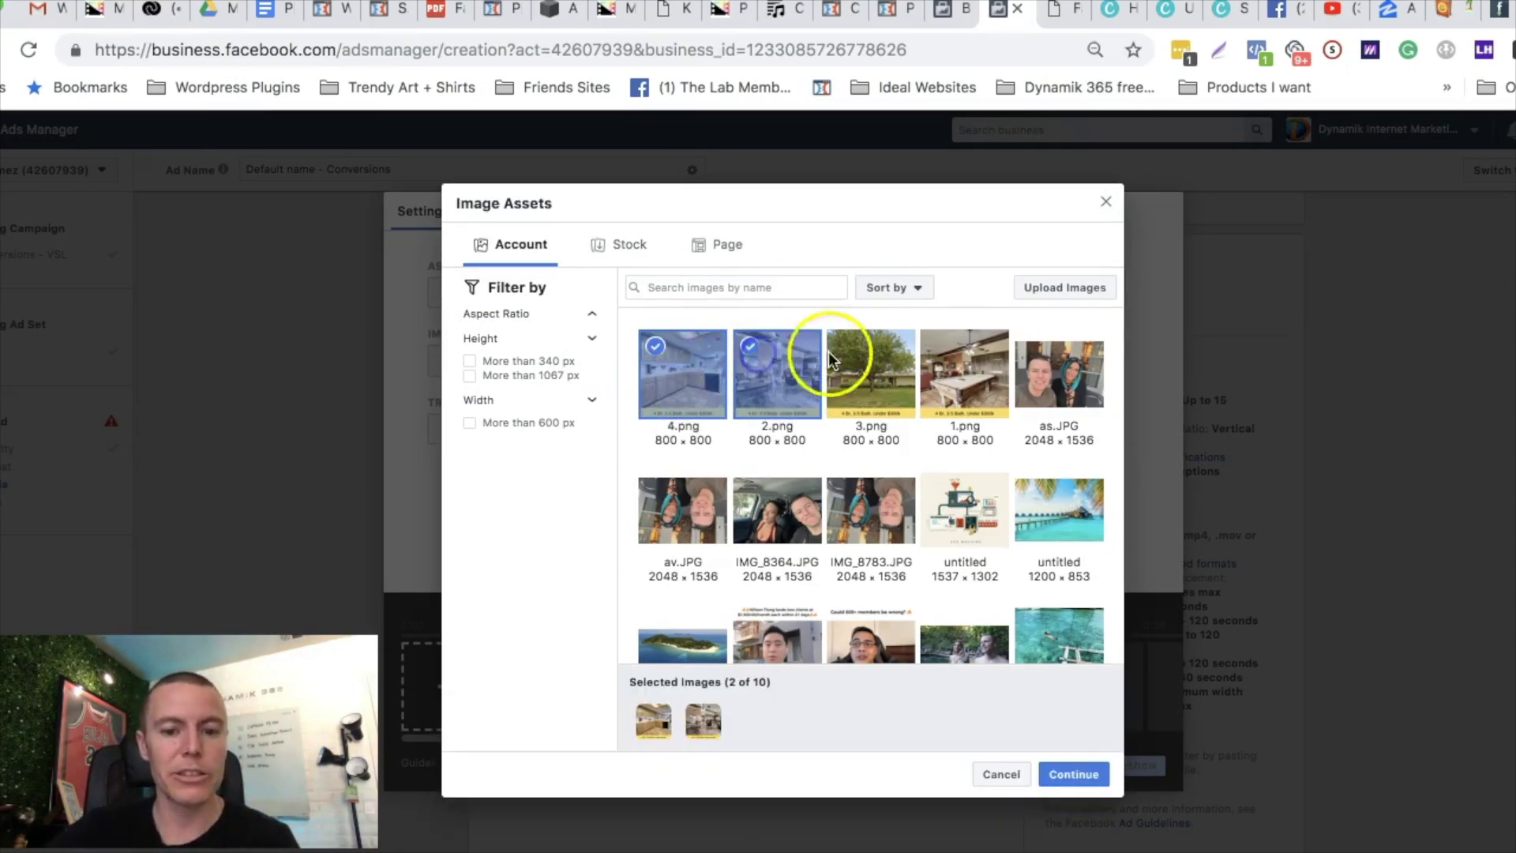
{"action": "left_click", "coordinate": [842, 363]}
{"action": "left_click", "coordinate": [959, 361]}
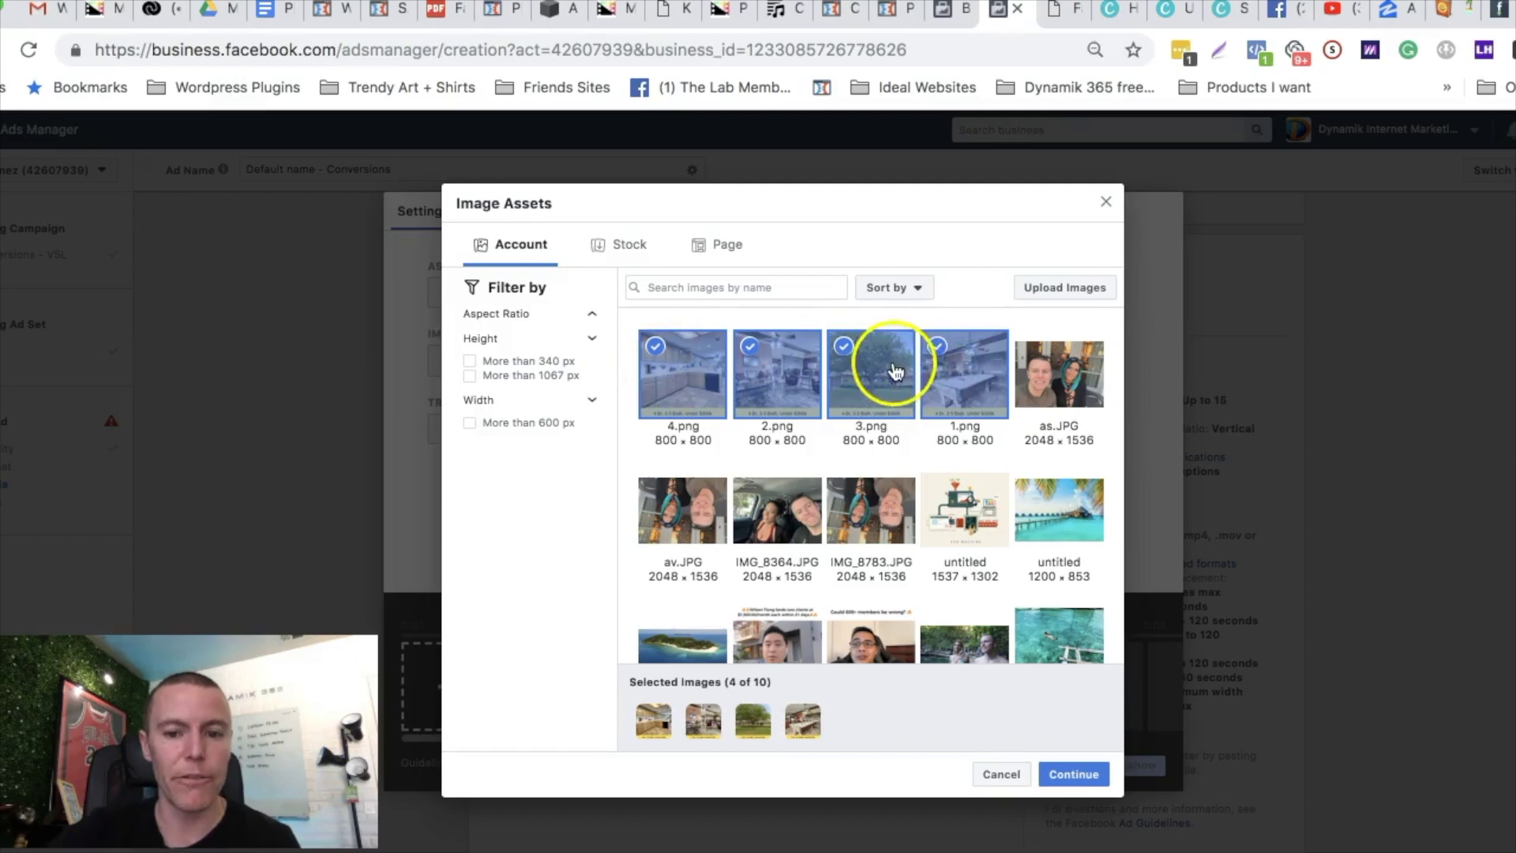
{"action": "left_click", "coordinate": [1074, 773]}
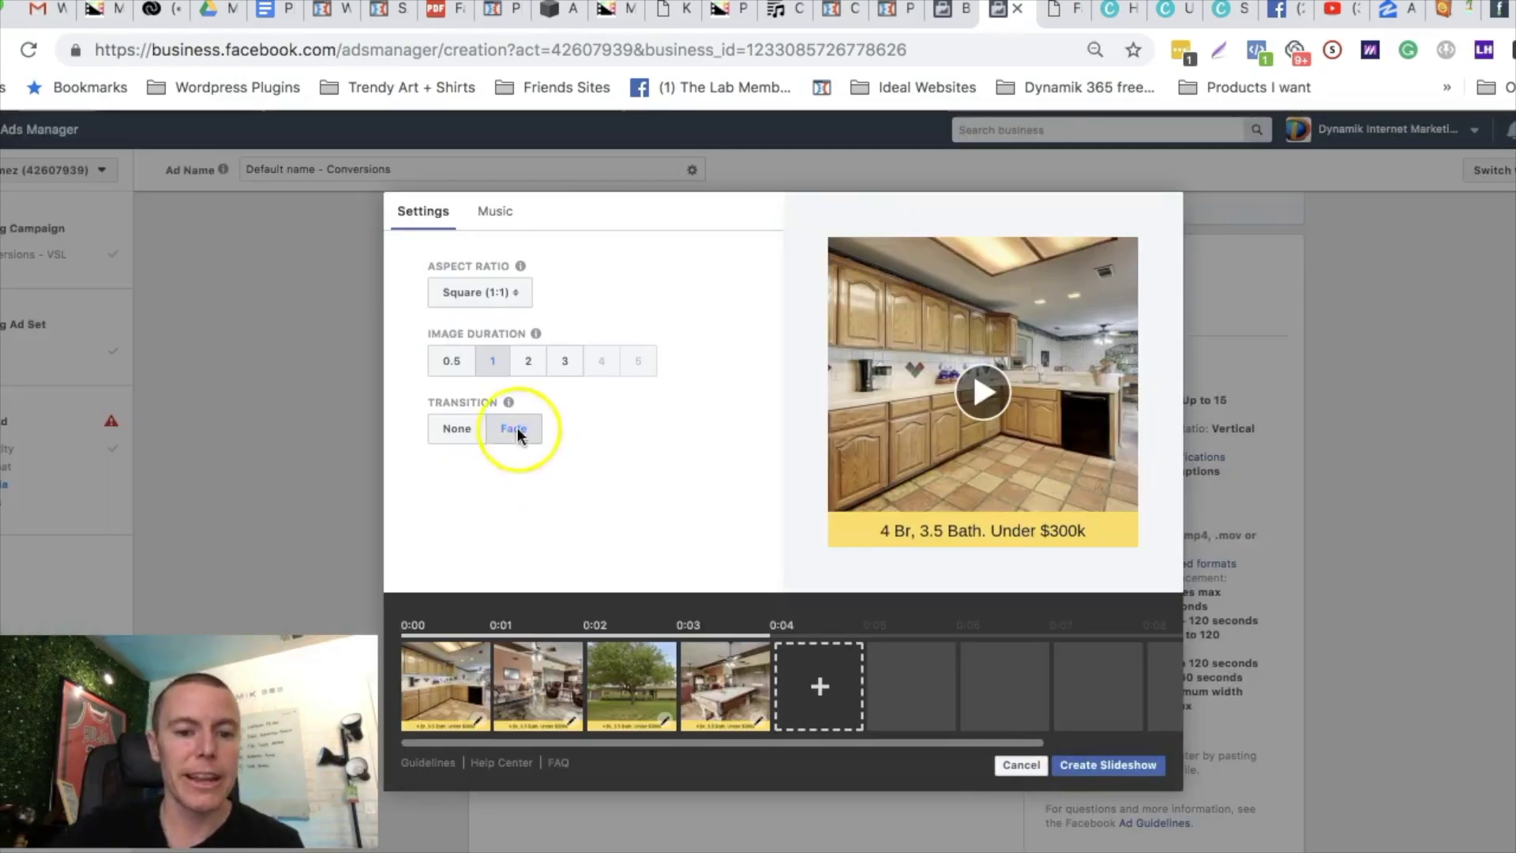
Step: Toggle the transition to None and back to Fade, and set Image Duration to 2 seconds
{"action": "left_click", "coordinate": [448, 432]}
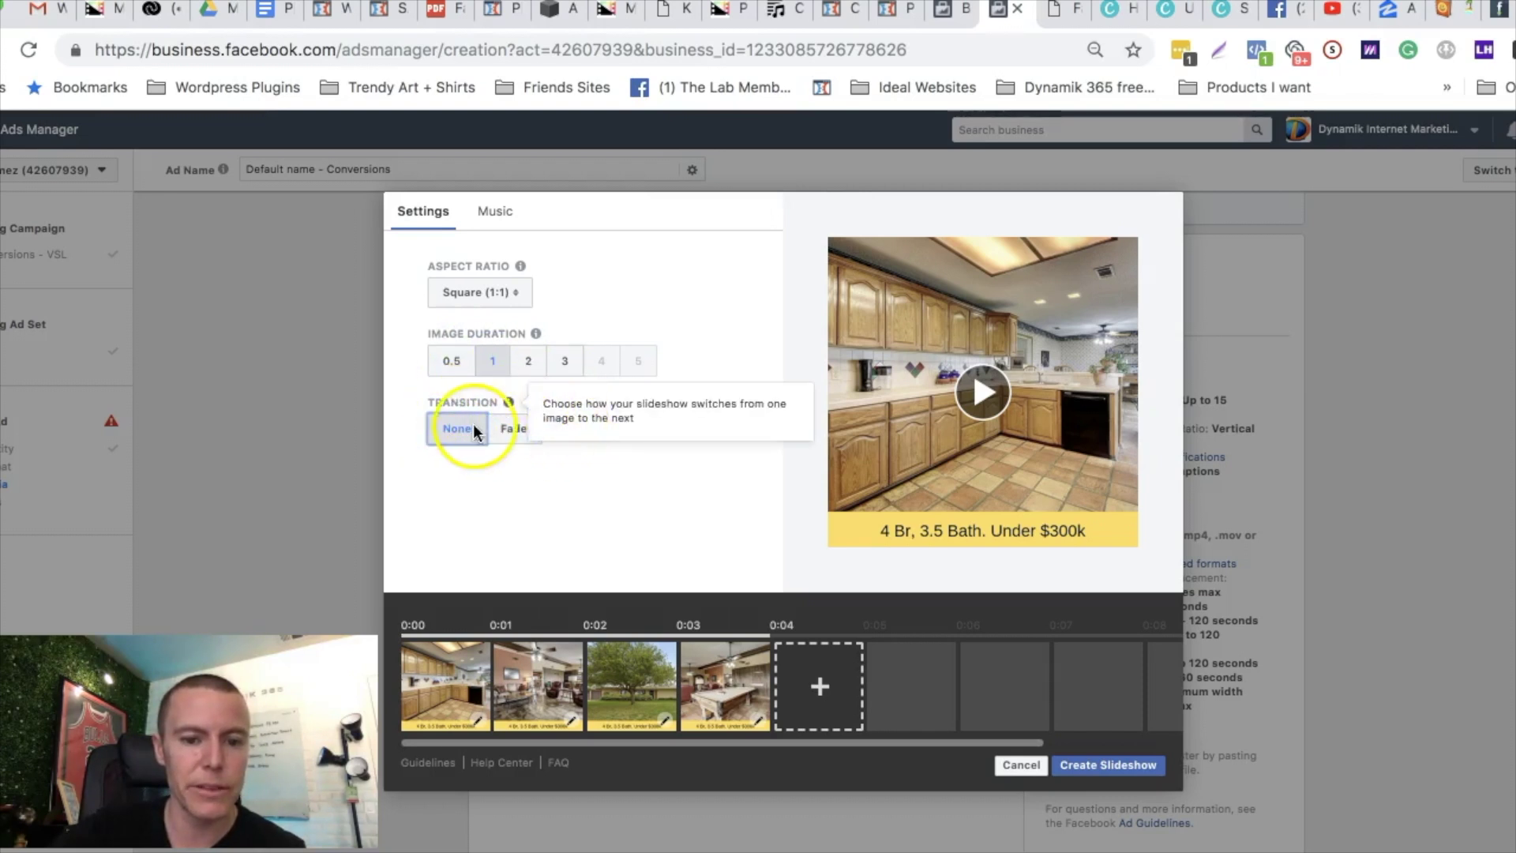
{"action": "left_click", "coordinate": [510, 431]}
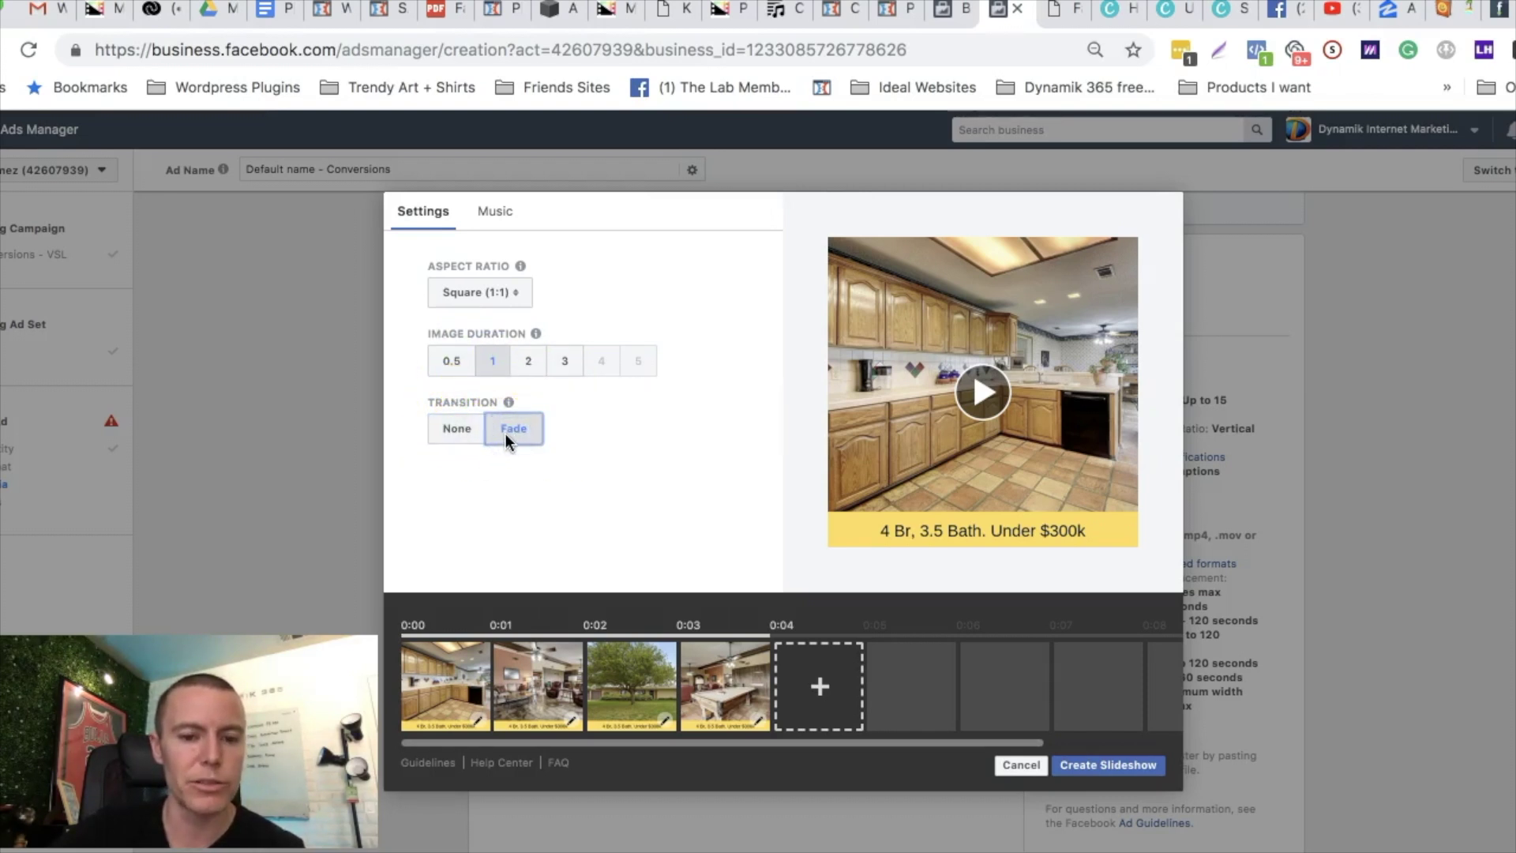
{"action": "left_click", "coordinate": [527, 361]}
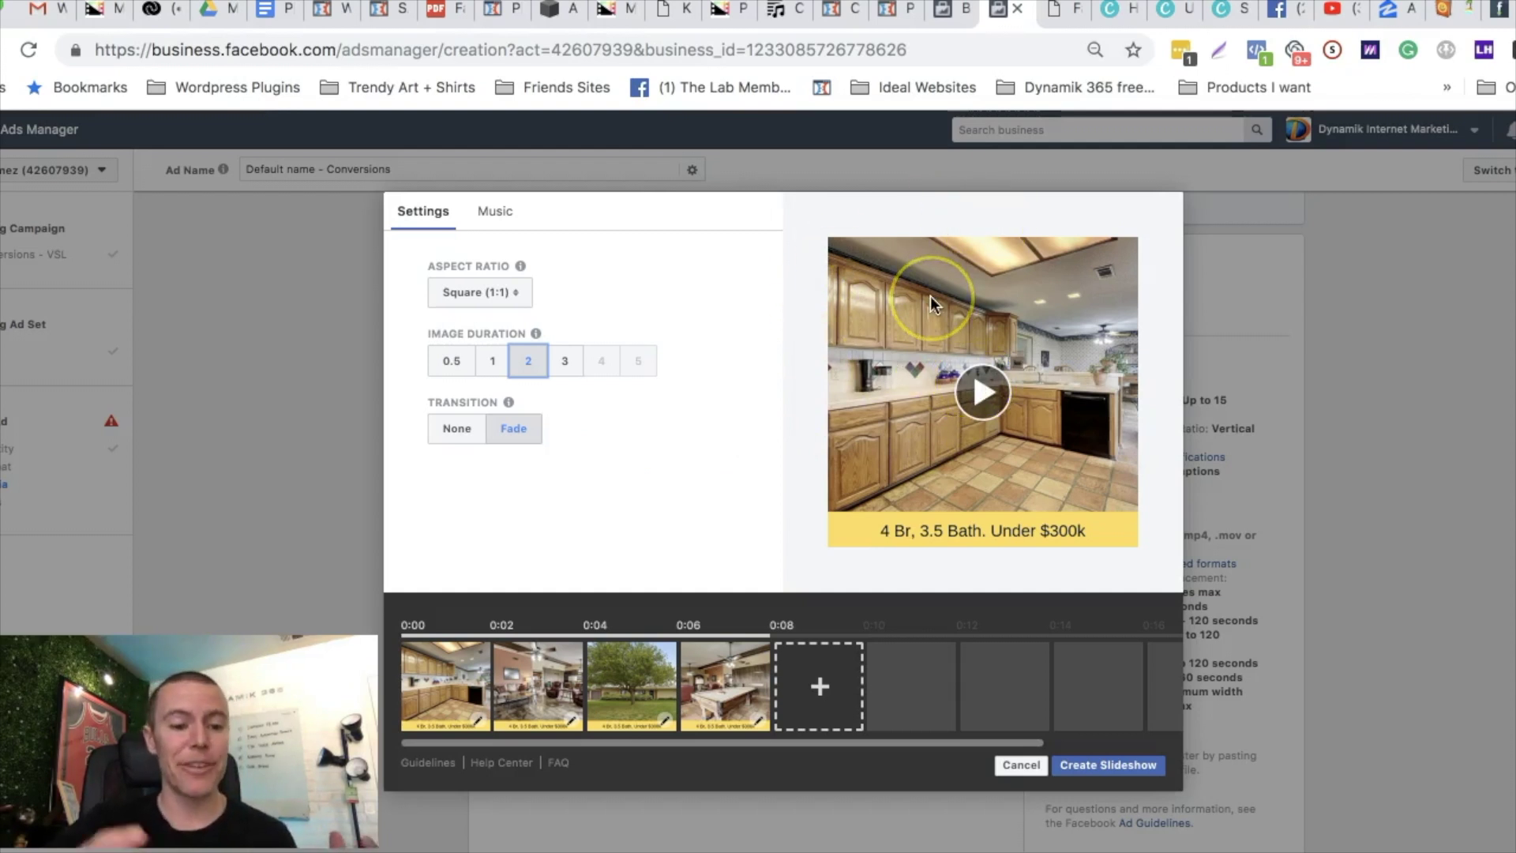
{"action": "left_click", "coordinate": [979, 388]}
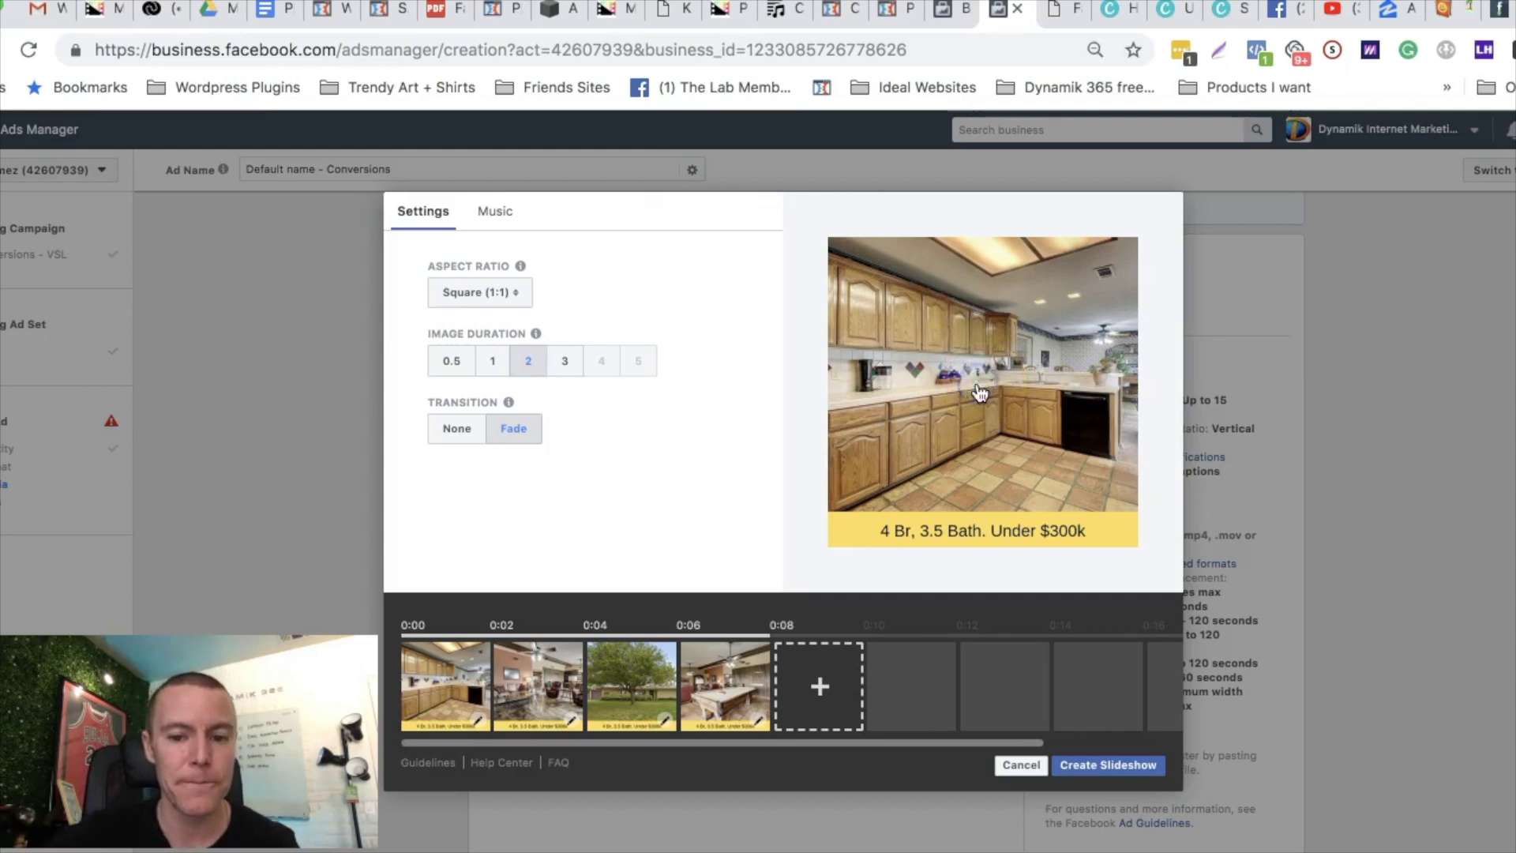